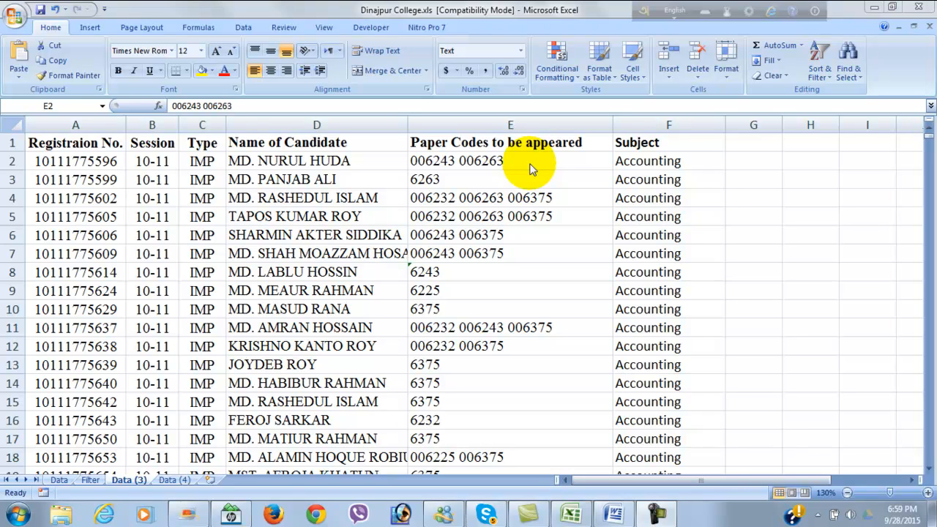
{"action": "left_click", "coordinate": [531, 165]}
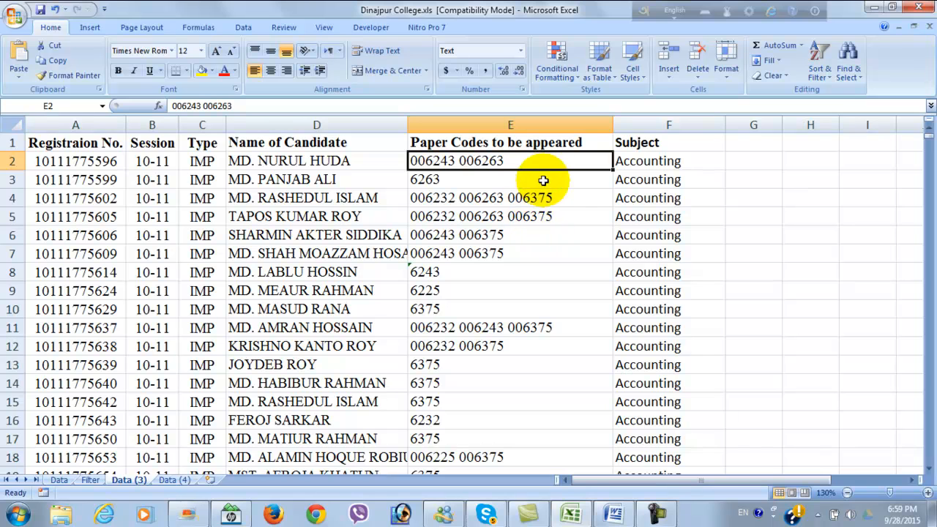
{"action": "left_click", "coordinate": [483, 179]}
{"action": "left_click", "coordinate": [488, 161]}
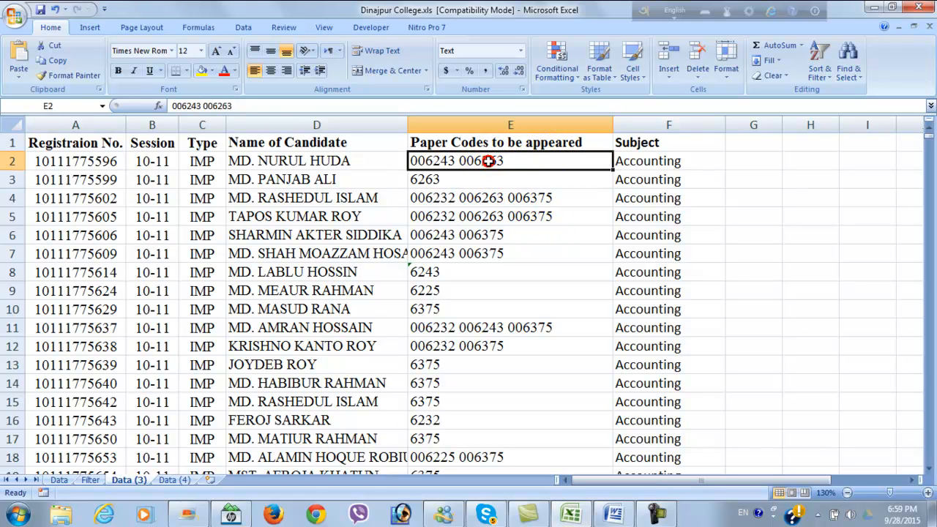
{"action": "left_click", "coordinate": [469, 180]}
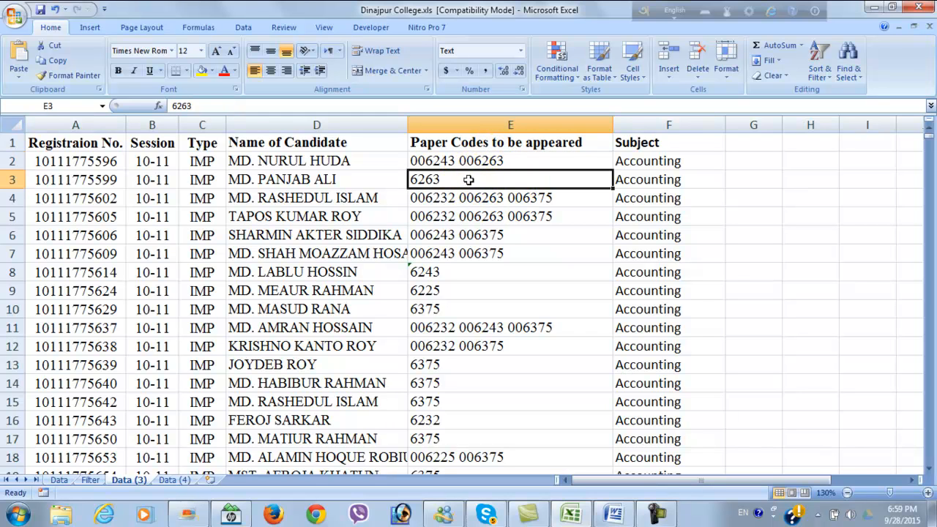
{"action": "left_click", "coordinate": [516, 160]}
{"action": "left_click", "coordinate": [516, 216]}
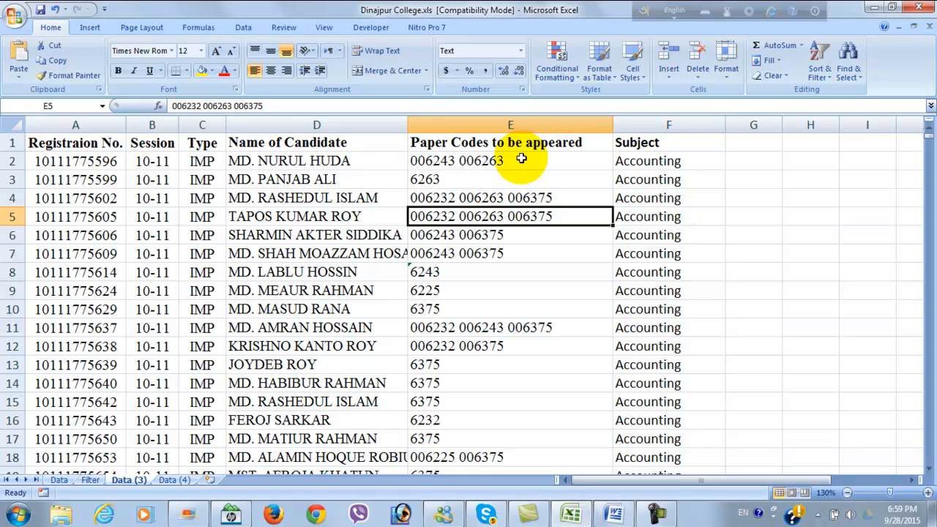
Start Text to Columns on all paper codes from E2 down, as delimited data with only Space as the delimiter
{"action": "left_click_drag", "start_coordinate": [524, 158], "coordinate": [532, 234]}
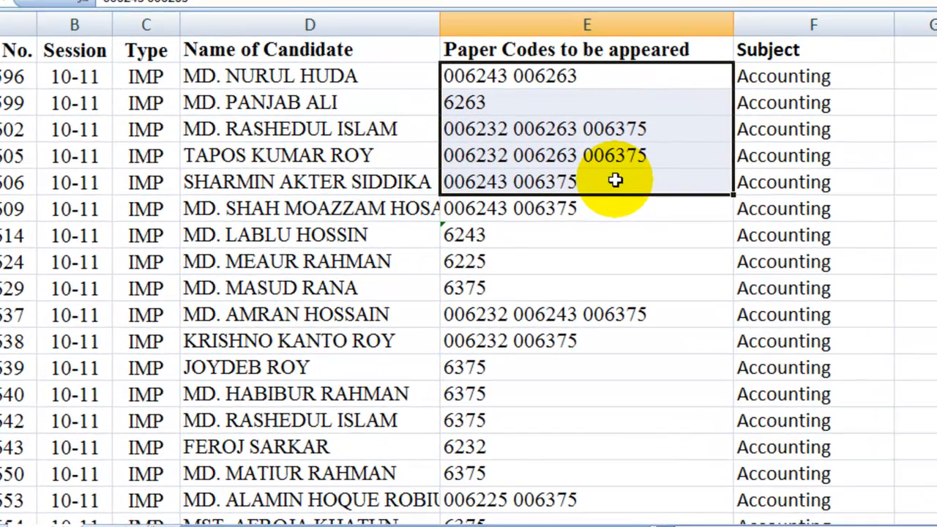
{"action": "key", "text": "ctrl+shift+Down"}
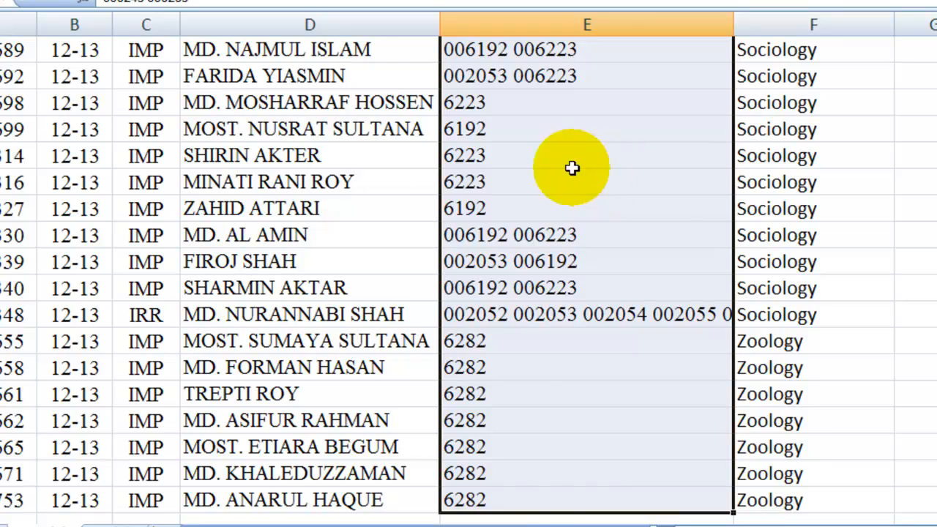
{"action": "scroll", "coordinate": [592, 176], "scroll_direction": "up", "scroll_amount": 3}
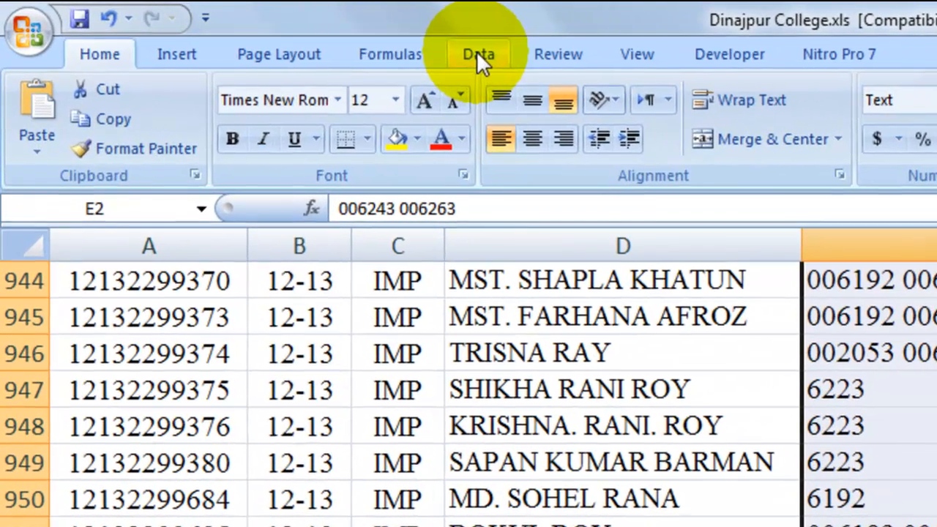
{"action": "left_click", "coordinate": [476, 51]}
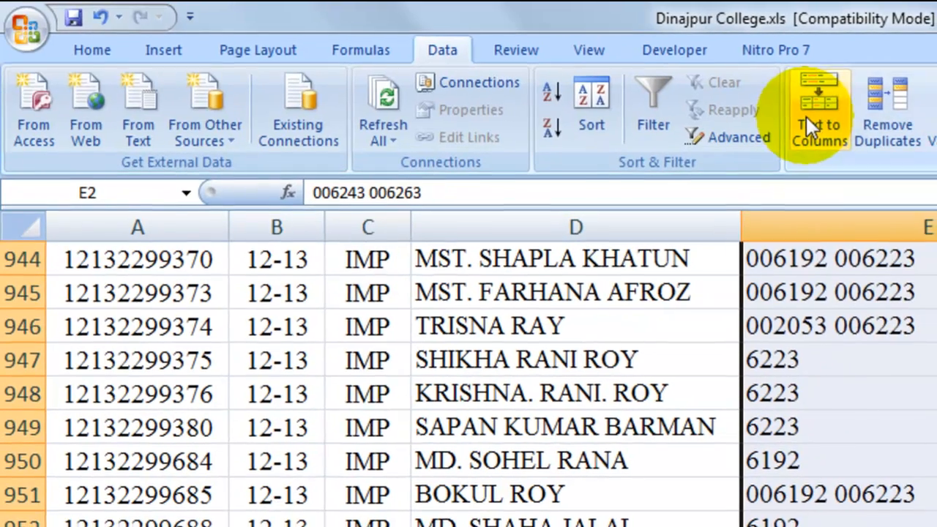
{"action": "left_click", "coordinate": [832, 111]}
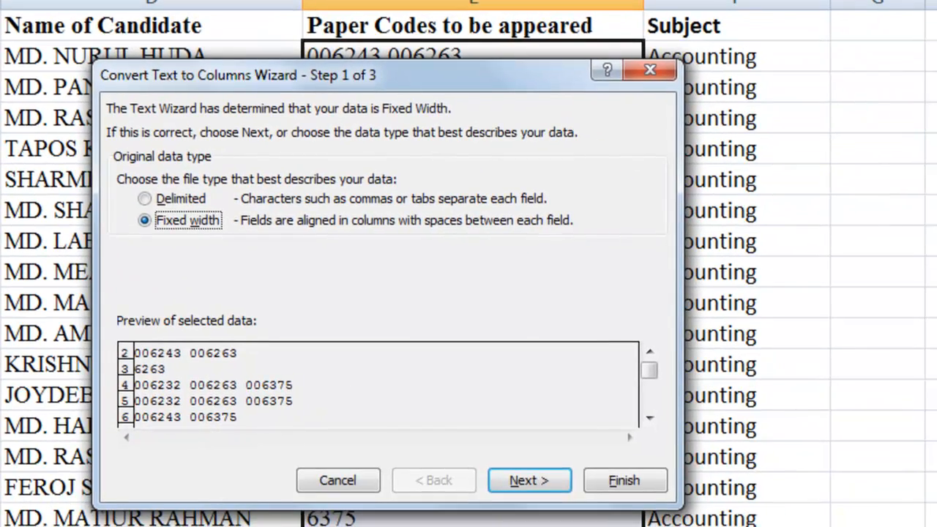
{"action": "left_click", "coordinate": [146, 199]}
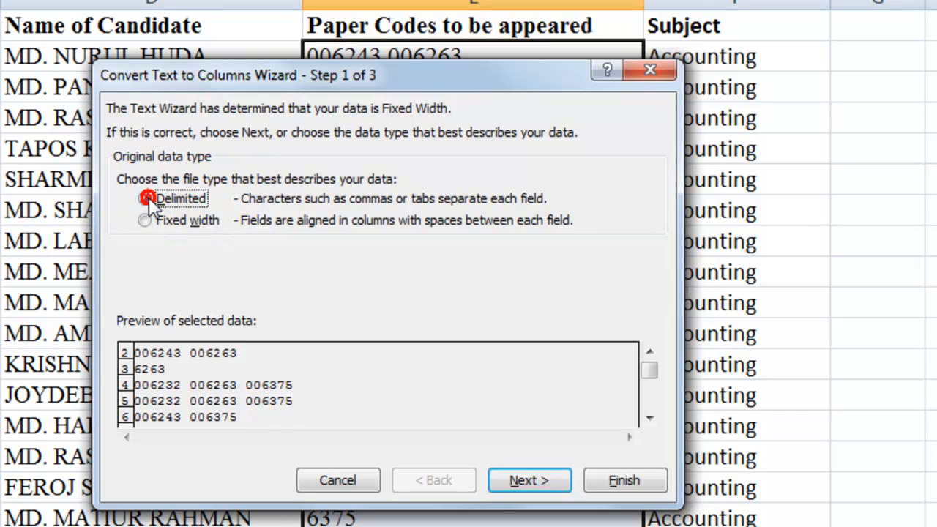
{"action": "left_click", "coordinate": [525, 478]}
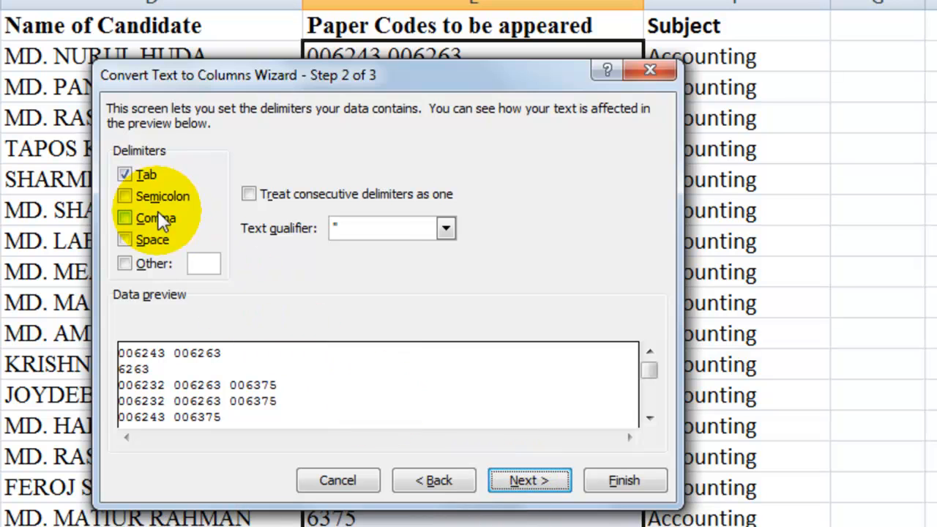
{"action": "left_click", "coordinate": [124, 175]}
{"action": "left_click", "coordinate": [125, 239]}
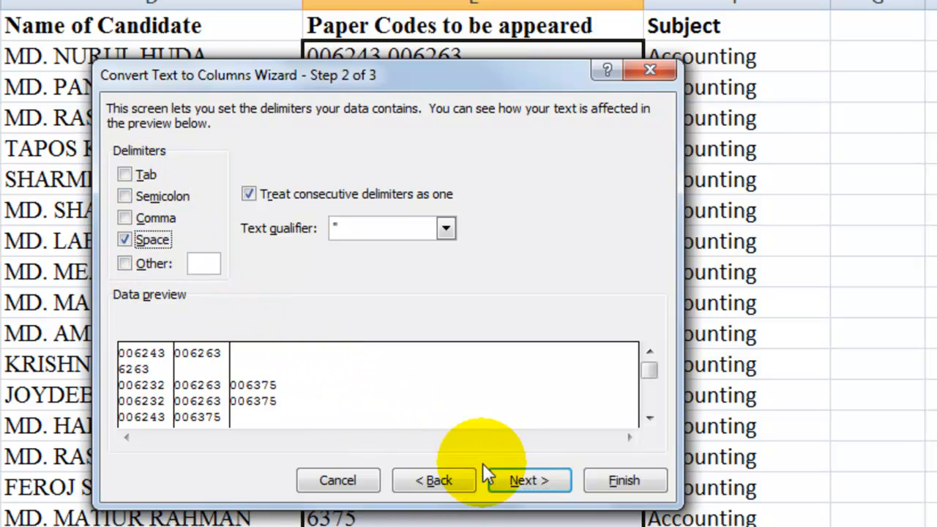
{"action": "left_click", "coordinate": [548, 479]}
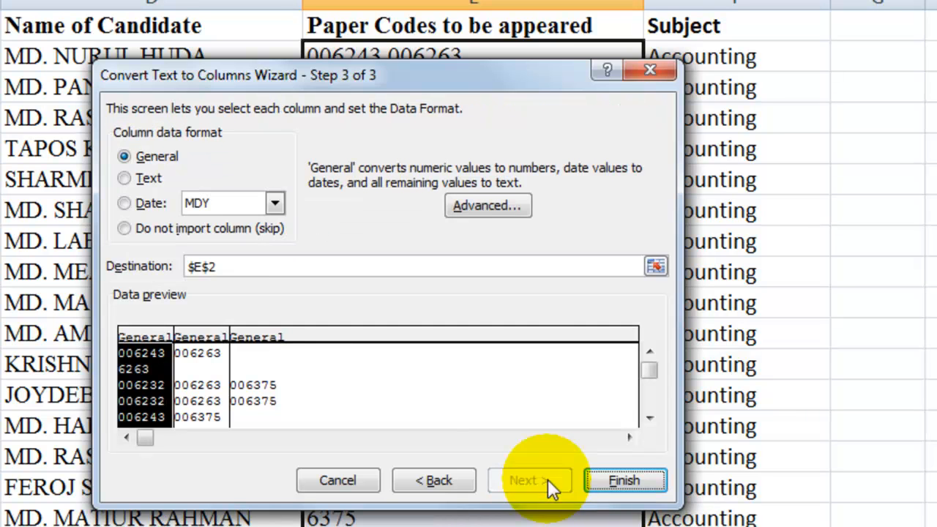
Set the split data's destination to $H$2, keep the General column format and finish the conversion
{"action": "left_click", "coordinate": [213, 369]}
{"action": "left_click", "coordinate": [263, 383]}
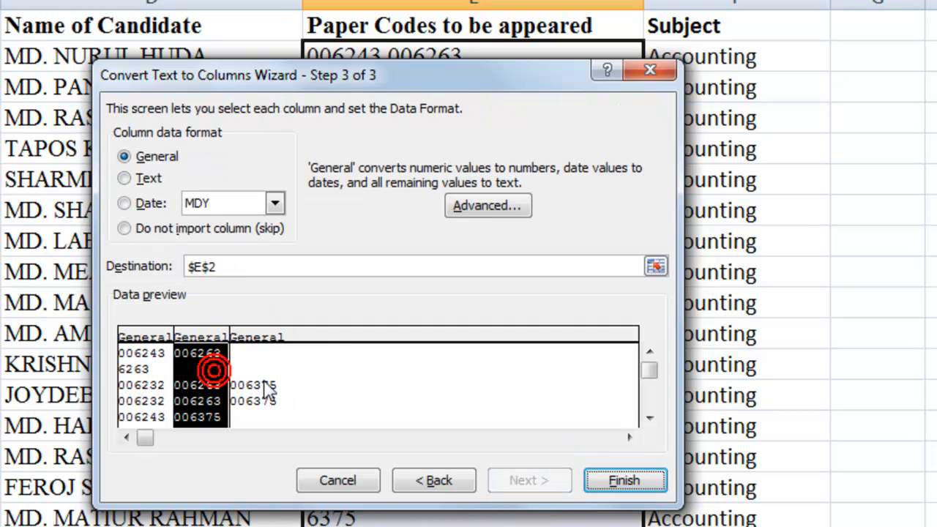
{"action": "left_click", "coordinate": [140, 373]}
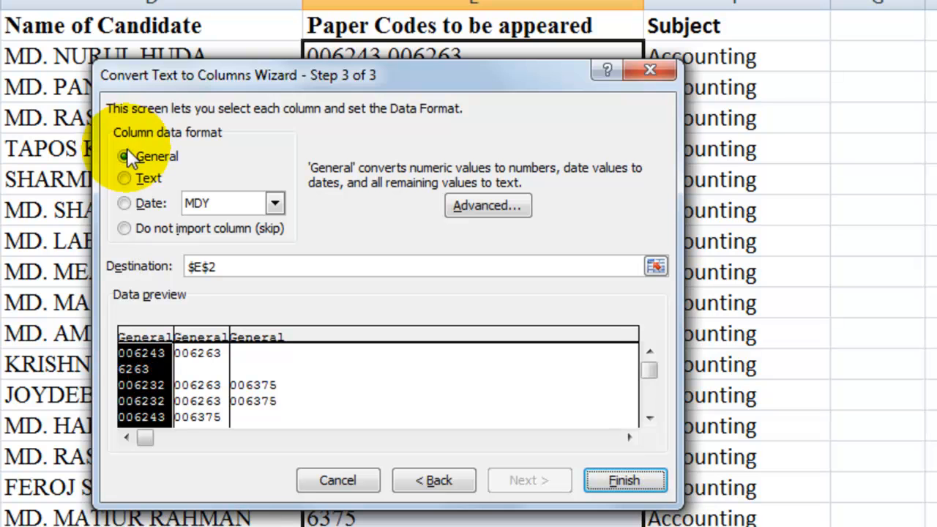
{"action": "left_click", "coordinate": [183, 383]}
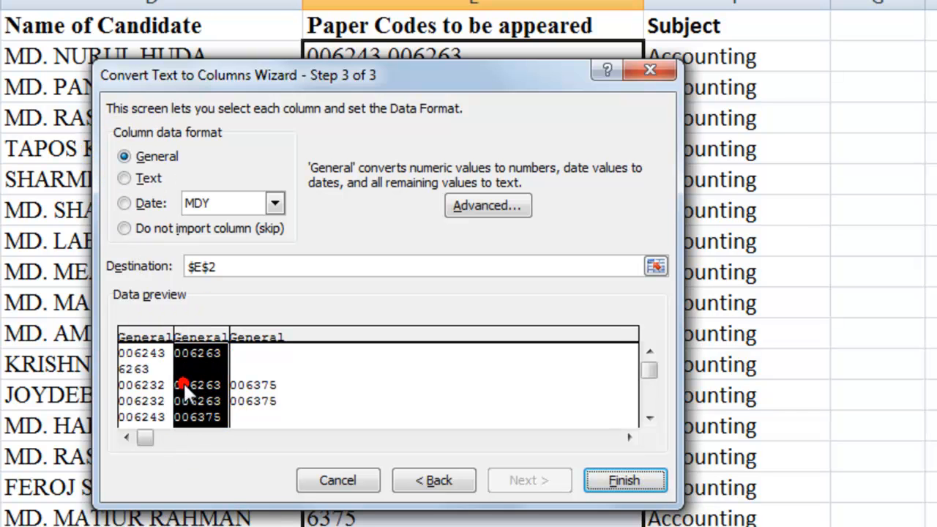
{"action": "left_click", "coordinate": [139, 368]}
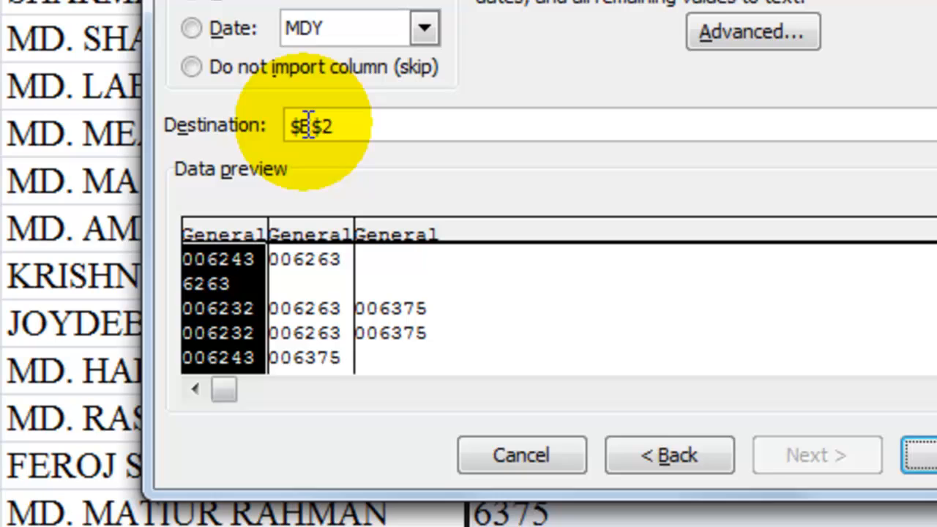
{"action": "left_click", "coordinate": [308, 125]}
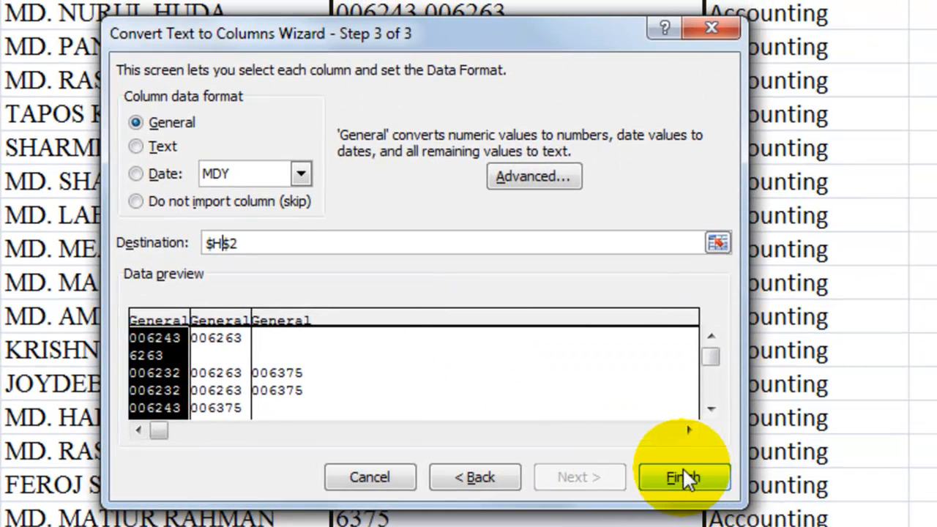
{"action": "left_click", "coordinate": [684, 476]}
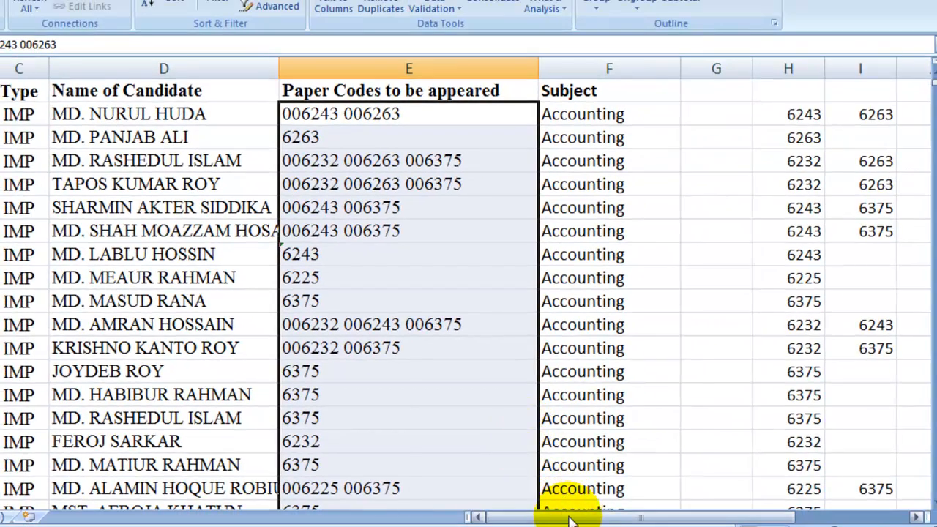
Examine how the paper codes are distributed across the columns from H onward
{"action": "left_click_drag", "start_coordinate": [572, 519], "coordinate": [749, 517]}
{"action": "scroll", "coordinate": [564, 257], "scroll_direction": "down", "scroll_amount": 3}
{"action": "scroll", "coordinate": [564, 258], "scroll_direction": "up", "scroll_amount": 3}
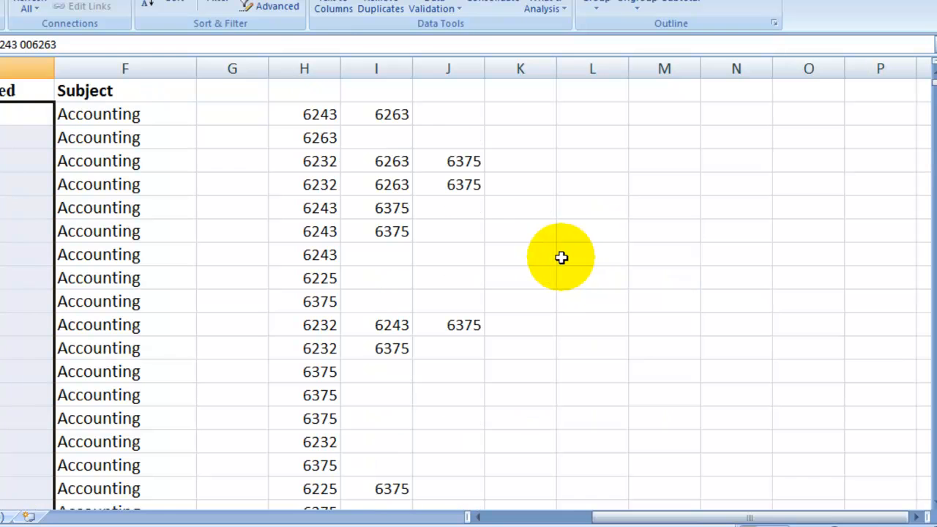
{"action": "scroll", "coordinate": [556, 239], "scroll_direction": "down", "scroll_amount": 10}
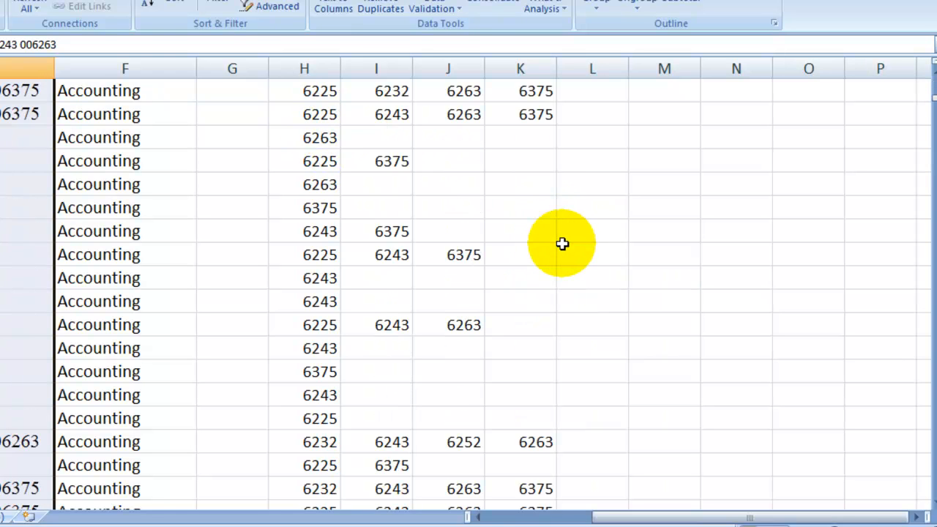
{"action": "scroll", "coordinate": [562, 245], "scroll_direction": "down", "scroll_amount": 5}
{"action": "scroll", "coordinate": [630, 241], "scroll_direction": "up", "scroll_amount": 6}
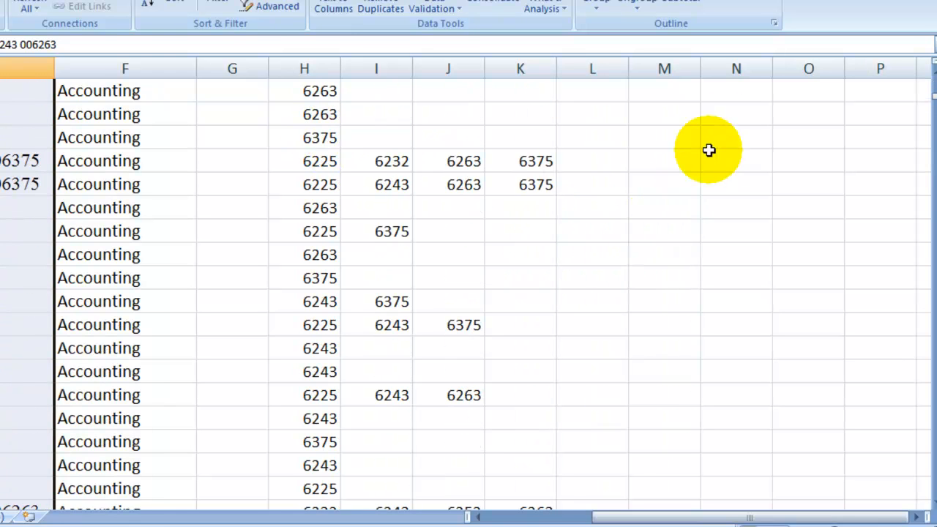
{"action": "scroll", "coordinate": [780, 117], "scroll_direction": "up", "scroll_amount": 10}
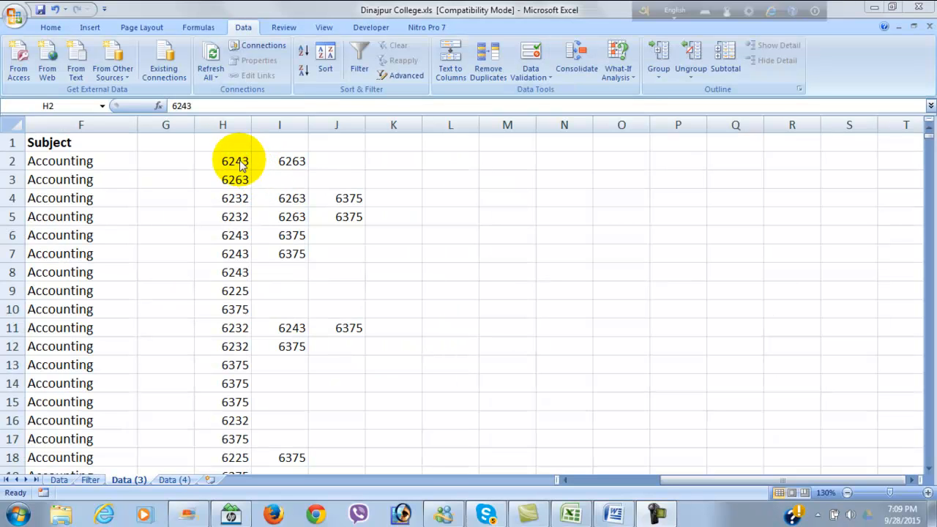
Copy the block of split paper codes from H2 to O970
{"action": "left_click", "coordinate": [235, 160]}
{"action": "left_click_drag", "start_coordinate": [235, 159], "coordinate": [621, 267]}
{"action": "scroll", "coordinate": [549, 290], "scroll_direction": "down", "scroll_amount": 2}
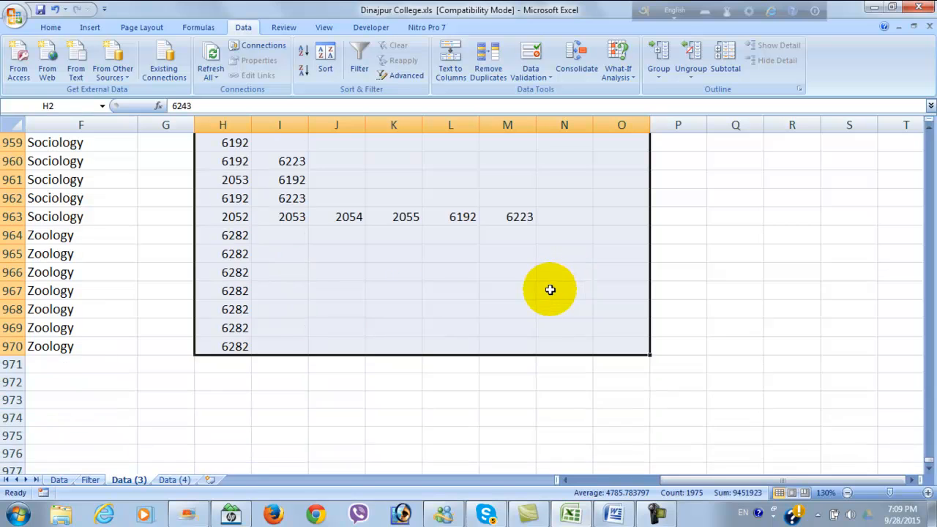
{"action": "scroll", "coordinate": [538, 271], "scroll_direction": "up", "scroll_amount": 7}
{"action": "scroll", "coordinate": [532, 257], "scroll_direction": "up", "scroll_amount": 19}
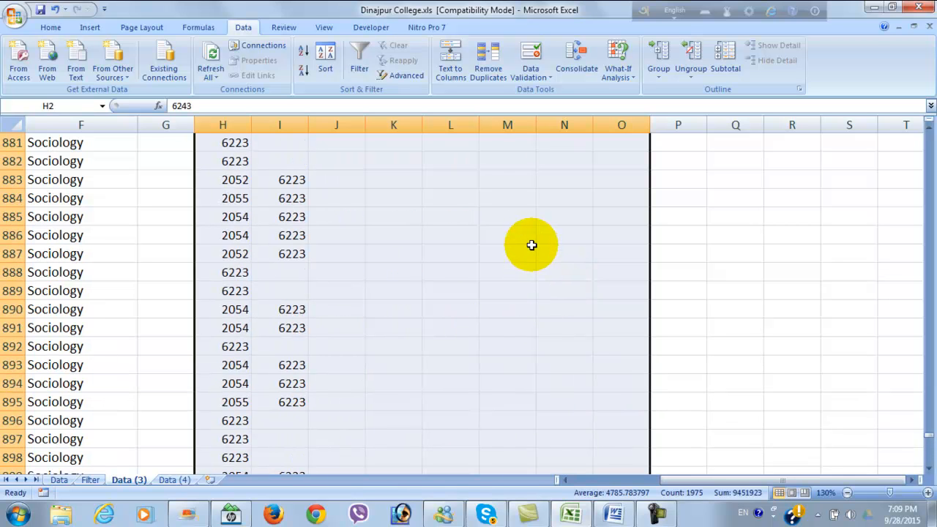
{"action": "right_click", "coordinate": [358, 194]}
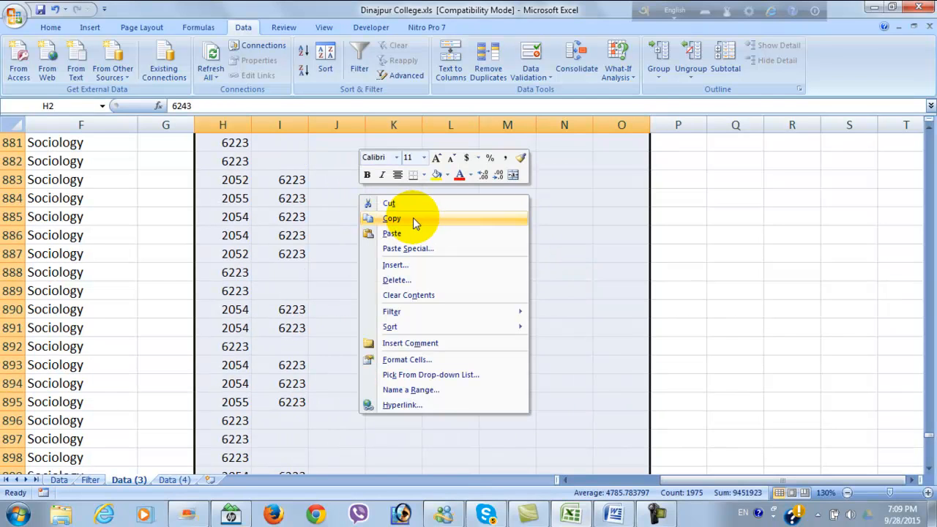
{"action": "left_click", "coordinate": [421, 219]}
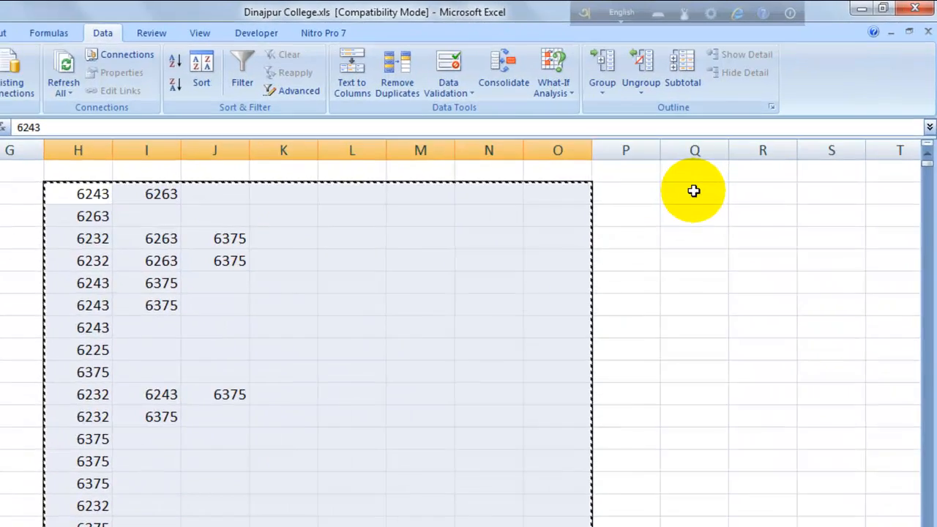
Paste the copied block of paper codes starting at cell Q2
{"action": "left_click", "coordinate": [735, 159]}
{"action": "right_click", "coordinate": [734, 159]}
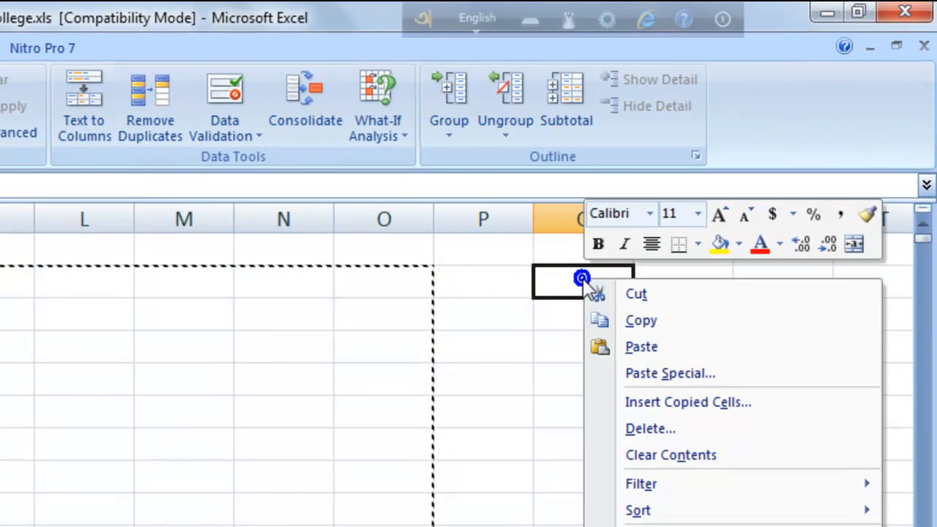
{"action": "left_click", "coordinate": [663, 347]}
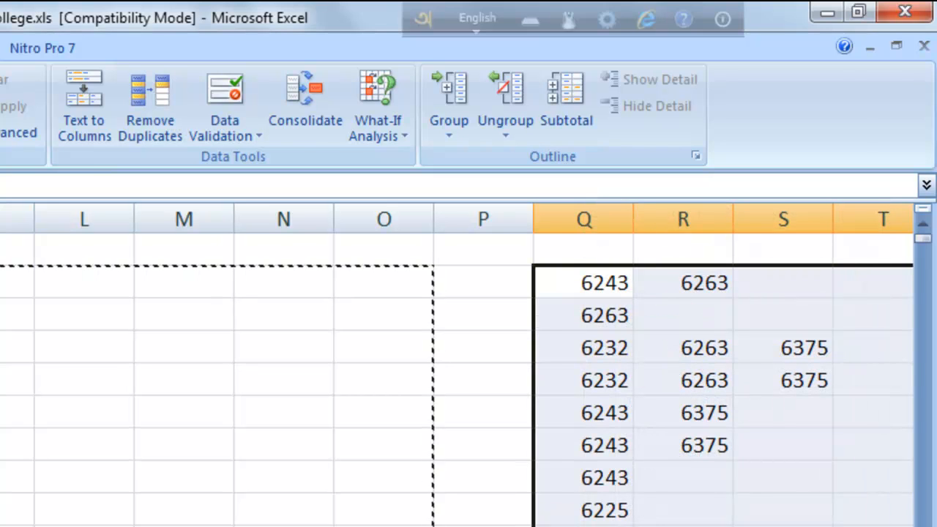
{"action": "scroll", "coordinate": [468, 366], "scroll_direction": "right", "scroll_amount": 3}
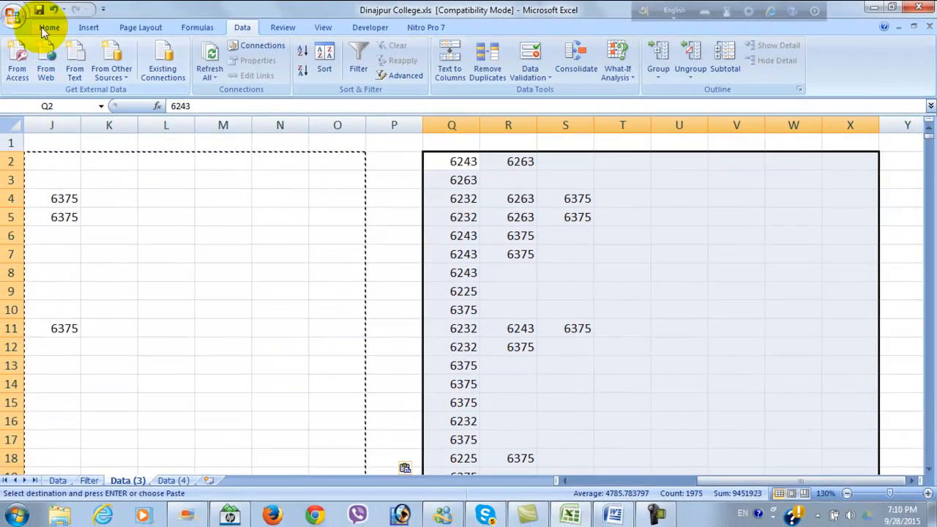
Select all blank cells in the pasted block with Go To Special and delete them, shifting the remaining cells up
{"action": "left_click", "coordinate": [45, 27]}
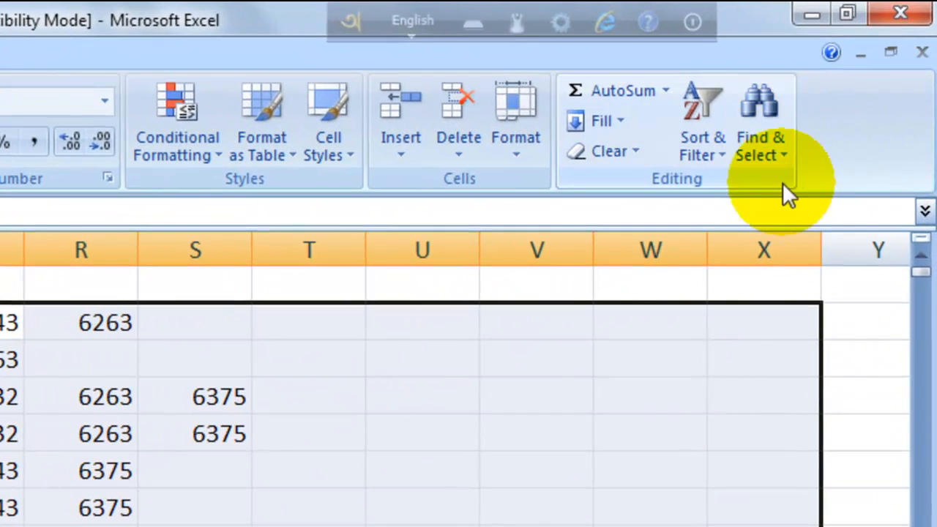
{"action": "left_click", "coordinate": [759, 125]}
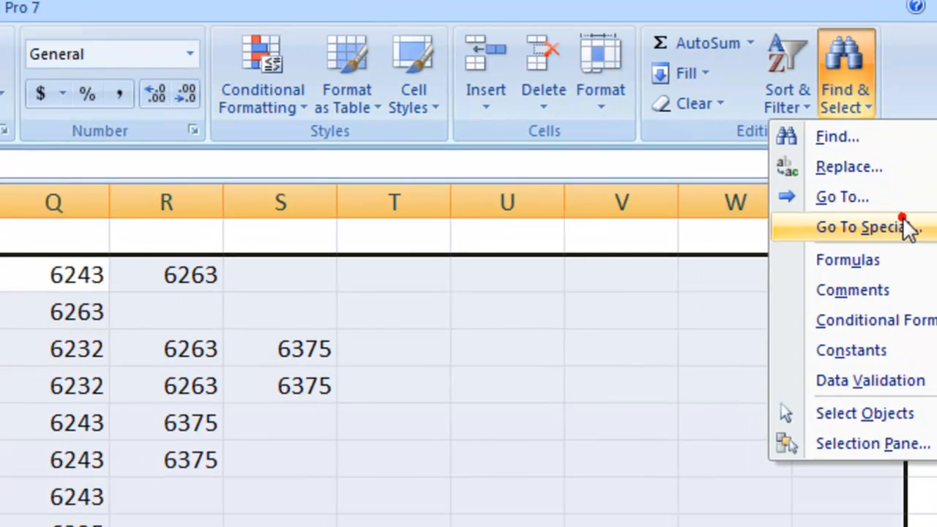
{"action": "left_click", "coordinate": [805, 274]}
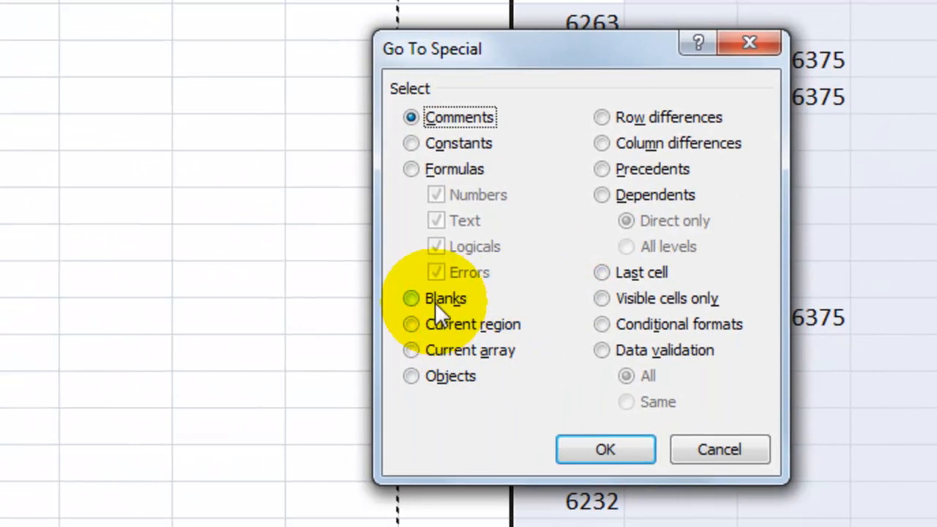
{"action": "left_click", "coordinate": [441, 301]}
{"action": "left_click", "coordinate": [606, 450]}
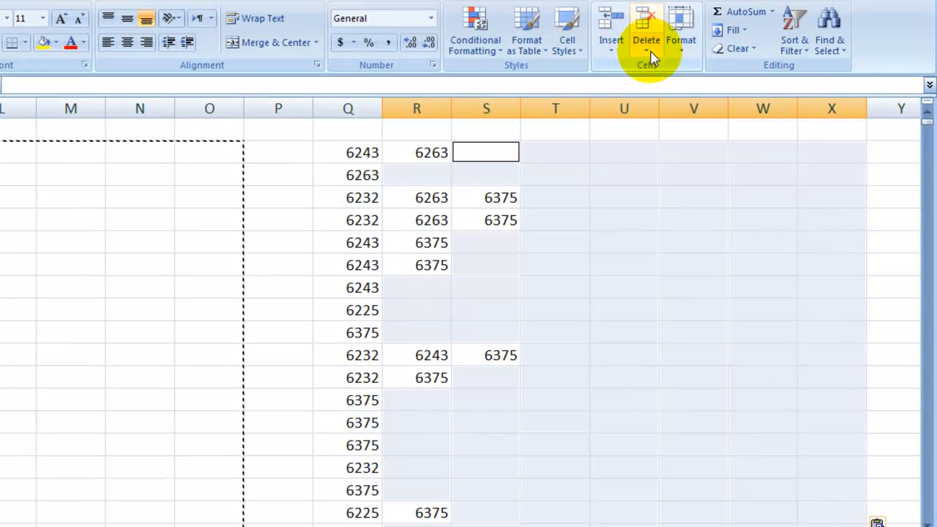
{"action": "left_click", "coordinate": [649, 50]}
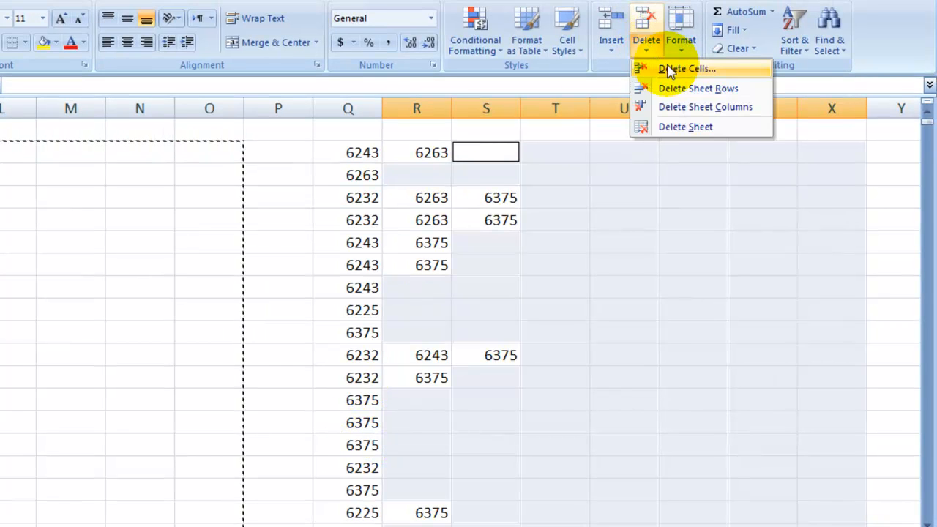
{"action": "left_click", "coordinate": [673, 69]}
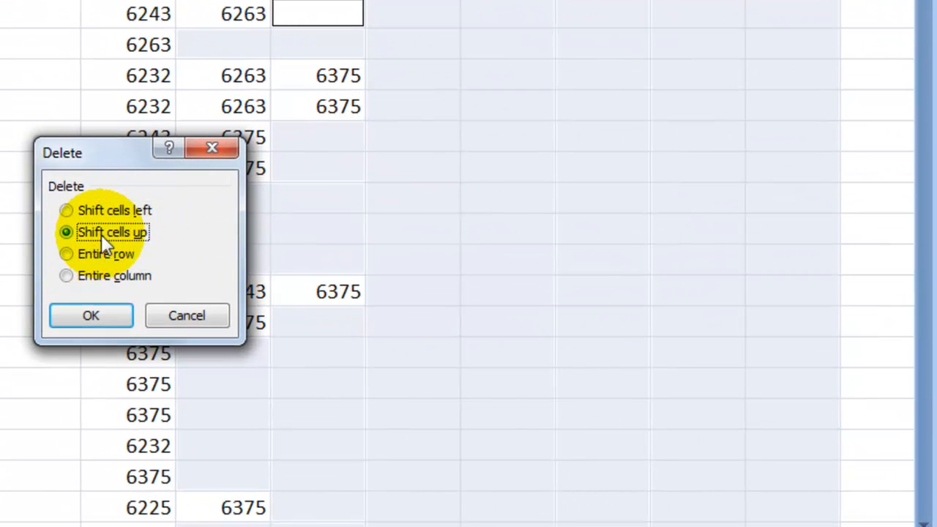
{"action": "left_click", "coordinate": [90, 313]}
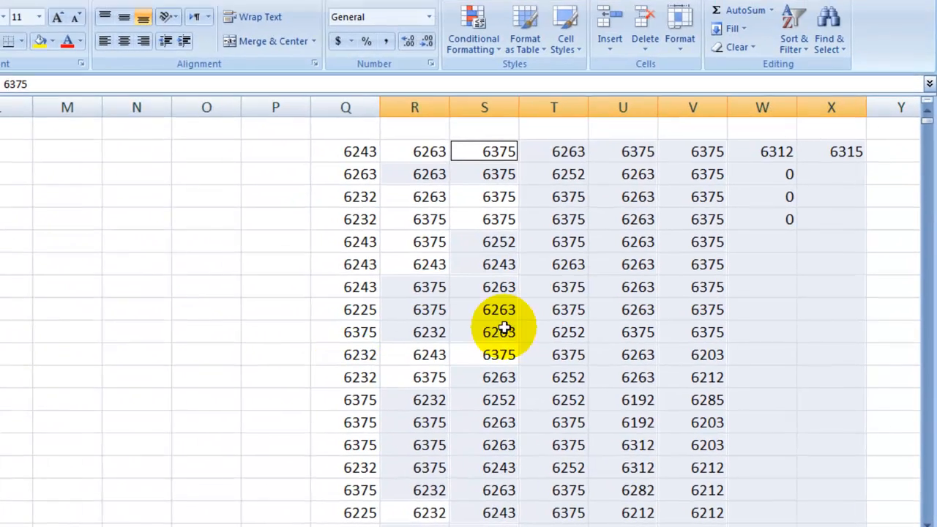
Clear the zeros in W3 to W5, below the code 6312
{"action": "scroll", "coordinate": [585, 195], "scroll_direction": "down", "scroll_amount": 5}
{"action": "scroll", "coordinate": [586, 194], "scroll_direction": "up", "scroll_amount": 5}
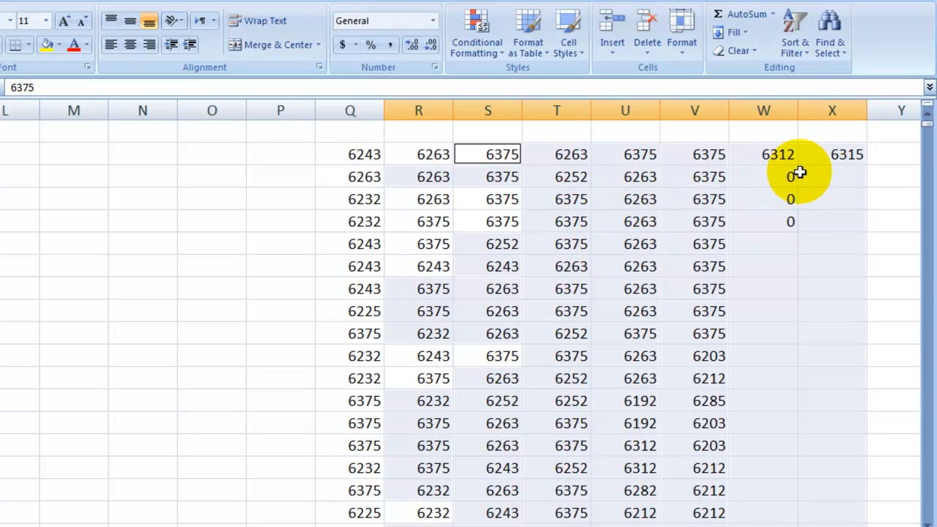
{"action": "mouse_move", "coordinate": [783, 175]}
{"action": "left_mouse_down"}
{"action": "mouse_move", "coordinate": [789, 224]}
{"action": "mouse_move", "coordinate": [779, 178]}
{"action": "left_mouse_up"}
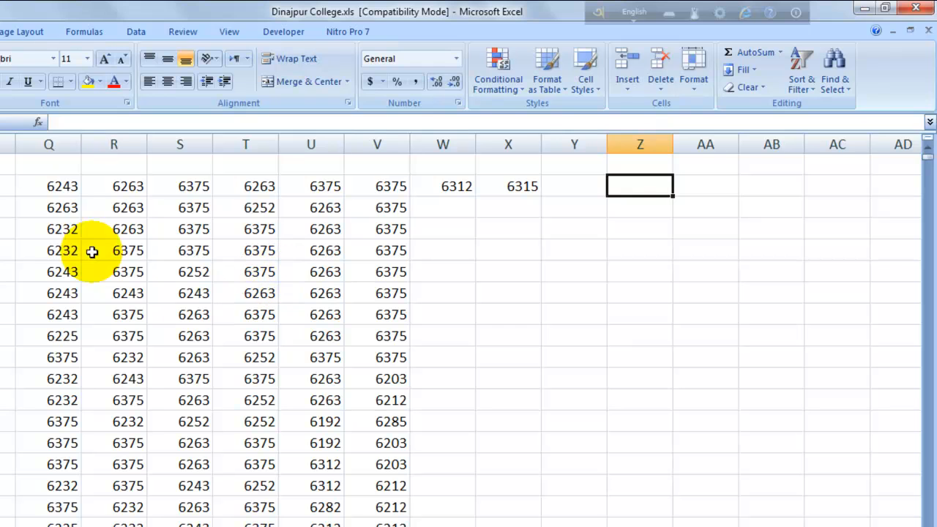
Copy all the paper codes in column Q from Q2 down and paste them starting at cell Z2
{"action": "left_click_drag", "start_coordinate": [66, 186], "coordinate": [67, 300]}
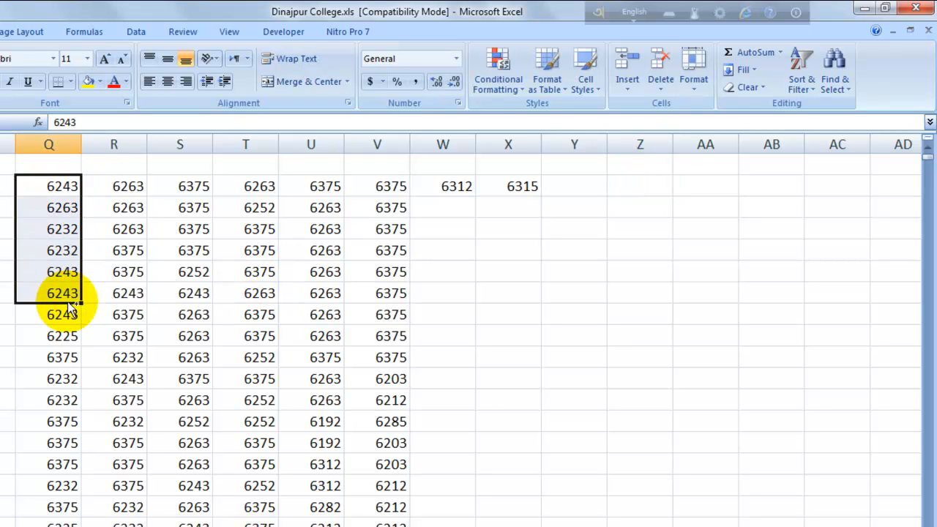
{"action": "key", "text": "ctrl+shift+Down"}
{"action": "right_click", "coordinate": [48, 261]}
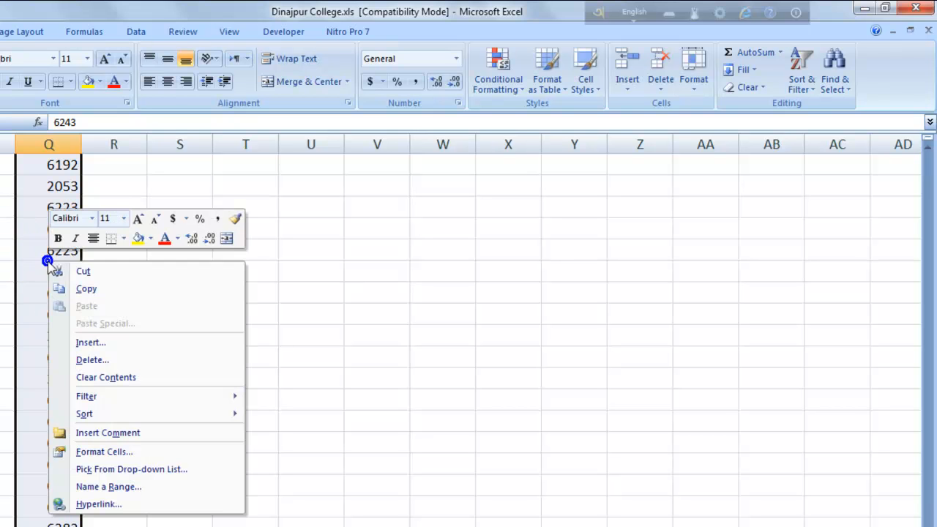
{"action": "left_click", "coordinate": [117, 287]}
{"action": "scroll", "coordinate": [117, 287], "scroll_direction": "up", "scroll_amount": 5}
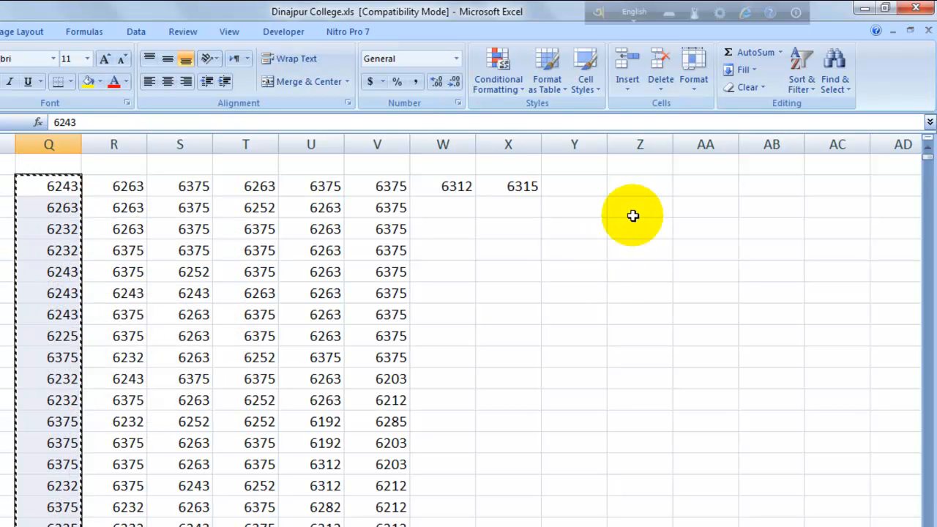
{"action": "left_click", "coordinate": [644, 185]}
{"action": "right_click", "coordinate": [640, 185]}
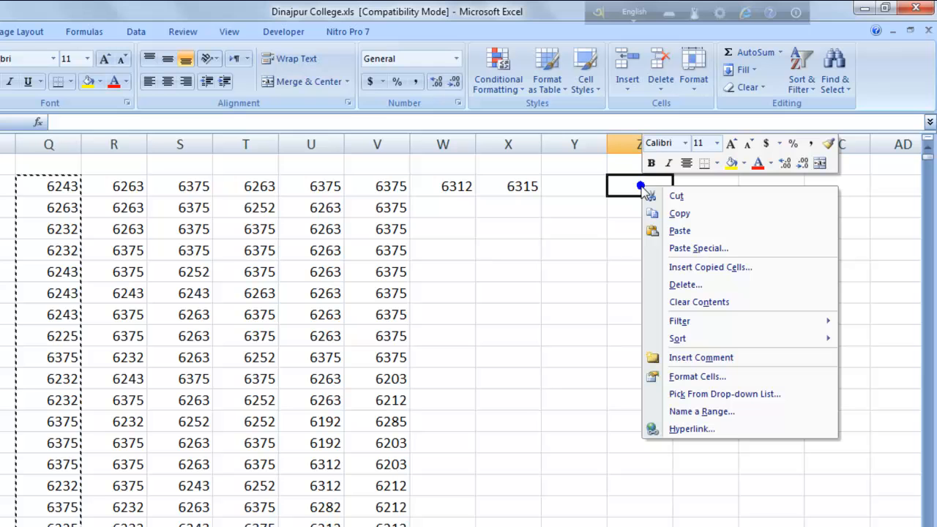
{"action": "left_click", "coordinate": [679, 231]}
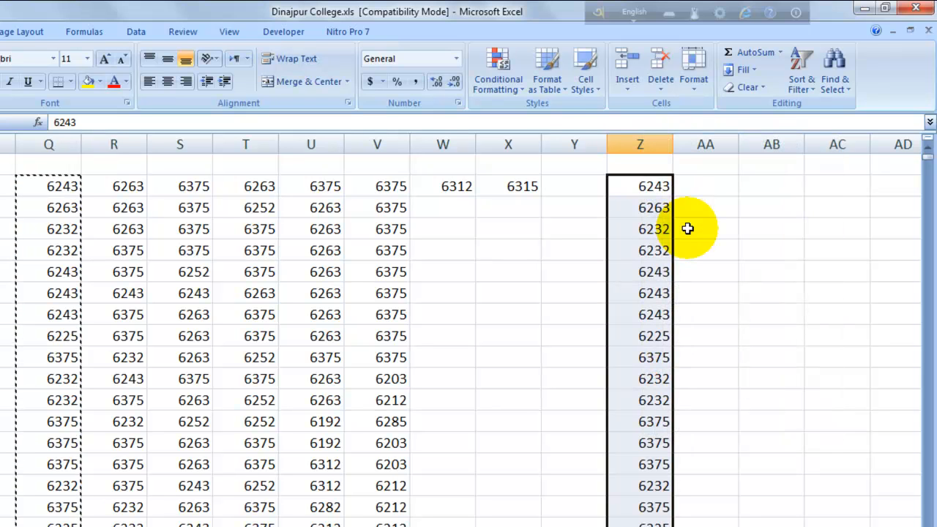
Copy all the paper codes in column R from R2 down
{"action": "left_click_drag", "start_coordinate": [136, 187], "coordinate": [136, 240]}
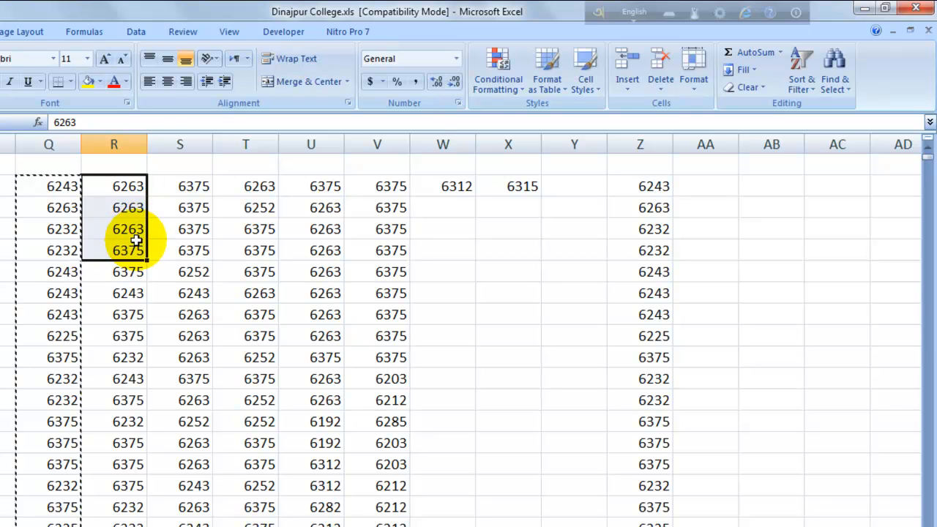
{"action": "key", "text": "ctrl+shift+Down"}
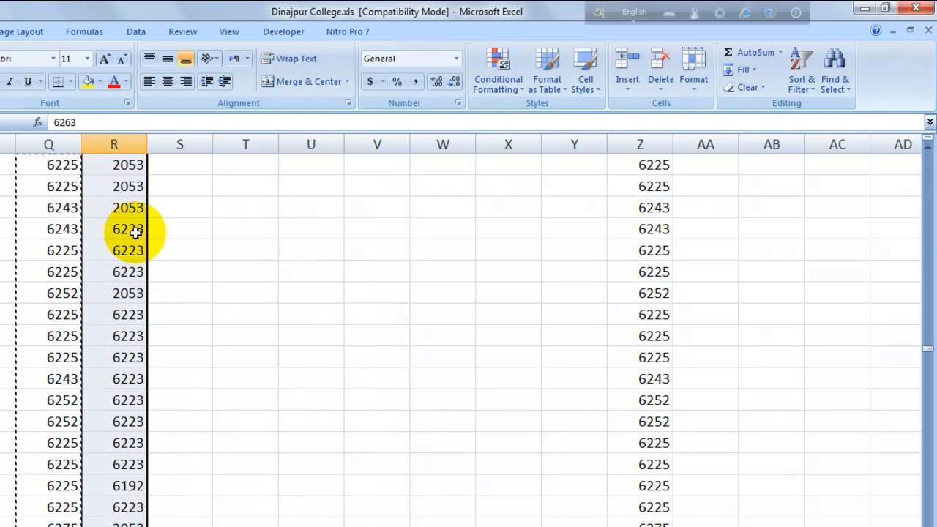
{"action": "right_click", "coordinate": [129, 223]}
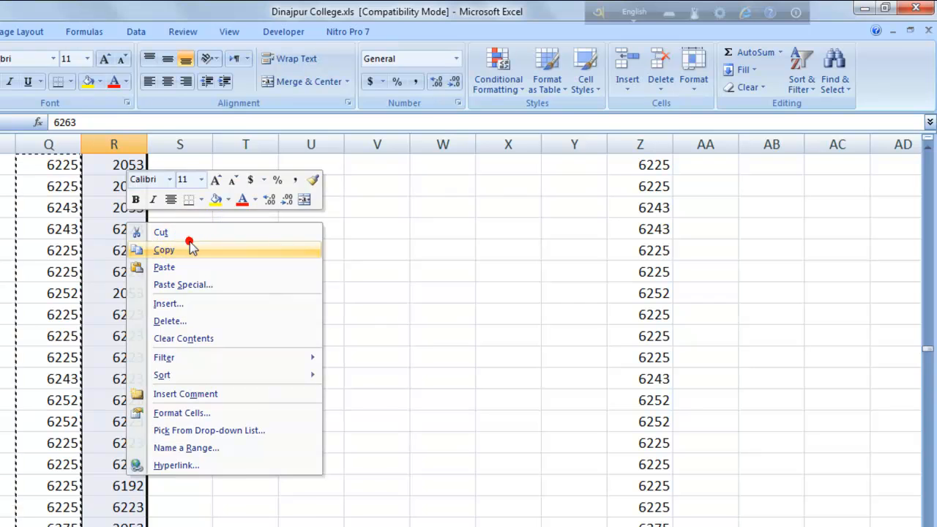
{"action": "left_click", "coordinate": [164, 250]}
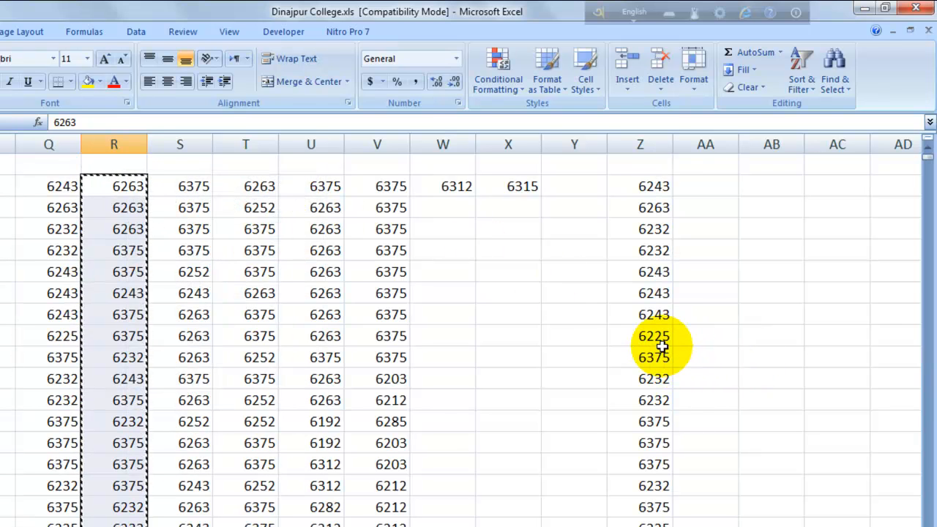
Paste the copied column R codes into the first empty cell below the list in column Z
{"action": "left_click", "coordinate": [661, 344]}
{"action": "scroll", "coordinate": [674, 418], "scroll_direction": "down", "scroll_amount": 10}
{"action": "scroll", "coordinate": [650, 441], "scroll_direction": "down", "scroll_amount": 20}
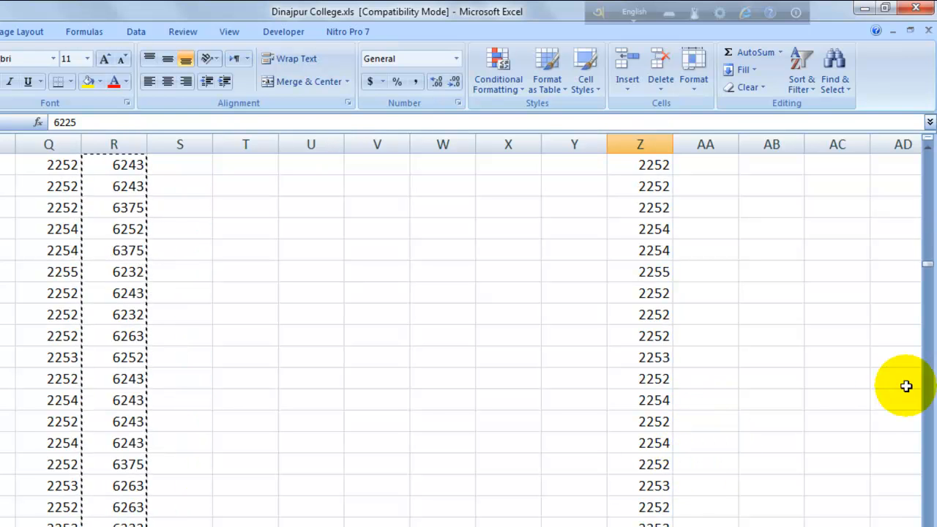
{"action": "scroll", "coordinate": [888, 397], "scroll_direction": "down", "scroll_amount": 5}
{"action": "left_click_drag", "start_coordinate": [926, 273], "coordinate": [757, 403]}
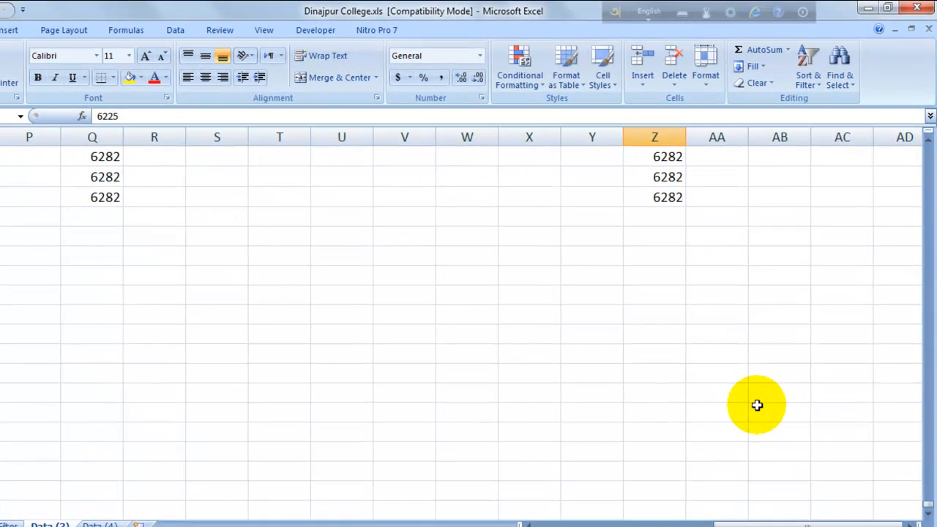
{"action": "right_click", "coordinate": [664, 337]}
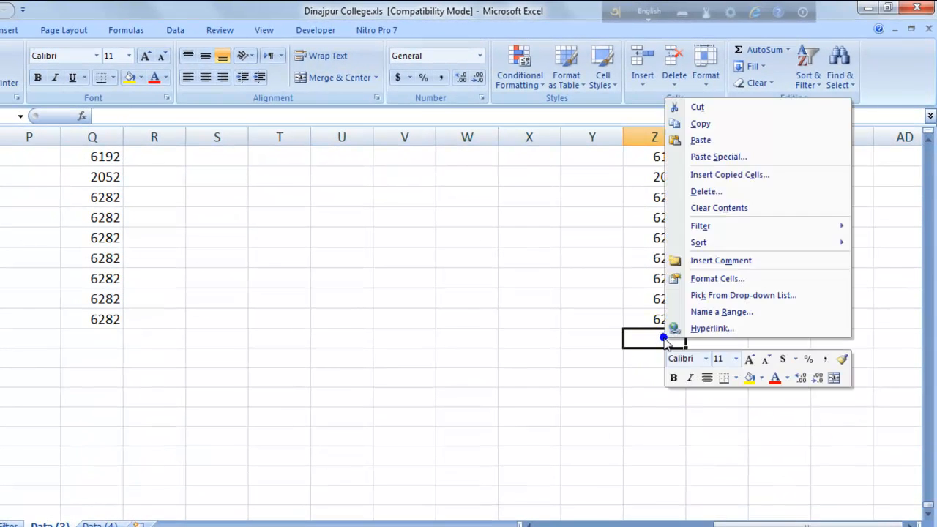
{"action": "left_click", "coordinate": [754, 142]}
{"action": "left_click_drag", "start_coordinate": [930, 387], "coordinate": [928, 139]}
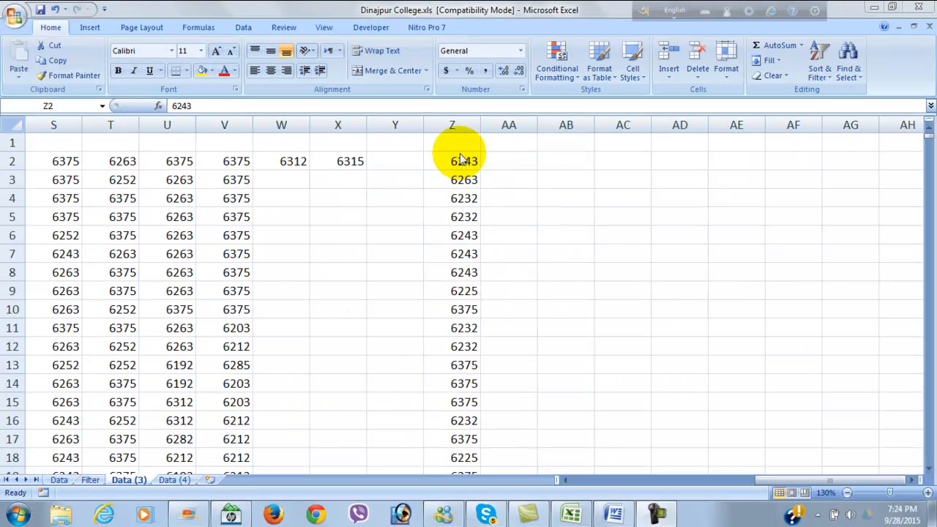
Copy the combined code list from Z2 to Z1973 and paste it starting at cell AB2
{"action": "left_click", "coordinate": [662, 169]}
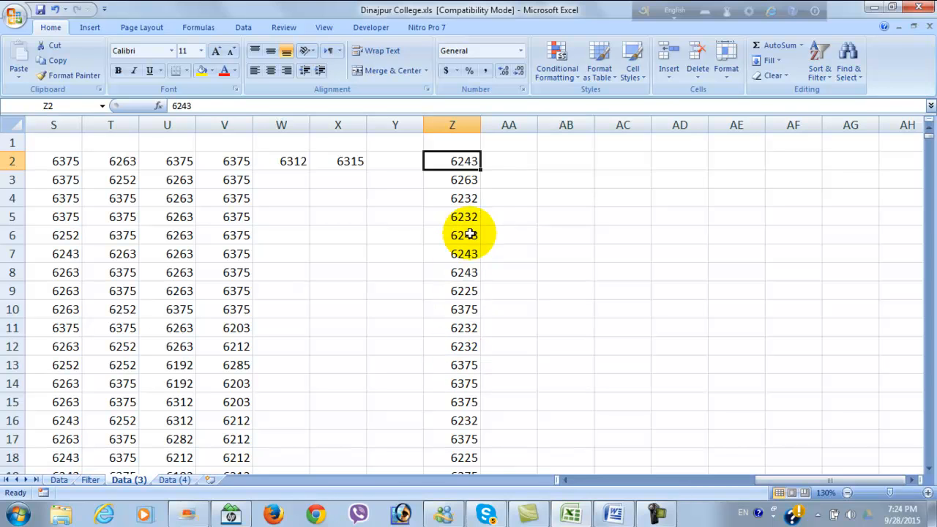
{"action": "left_click", "coordinate": [455, 203]}
{"action": "left_click_drag", "start_coordinate": [464, 162], "coordinate": [466, 258]}
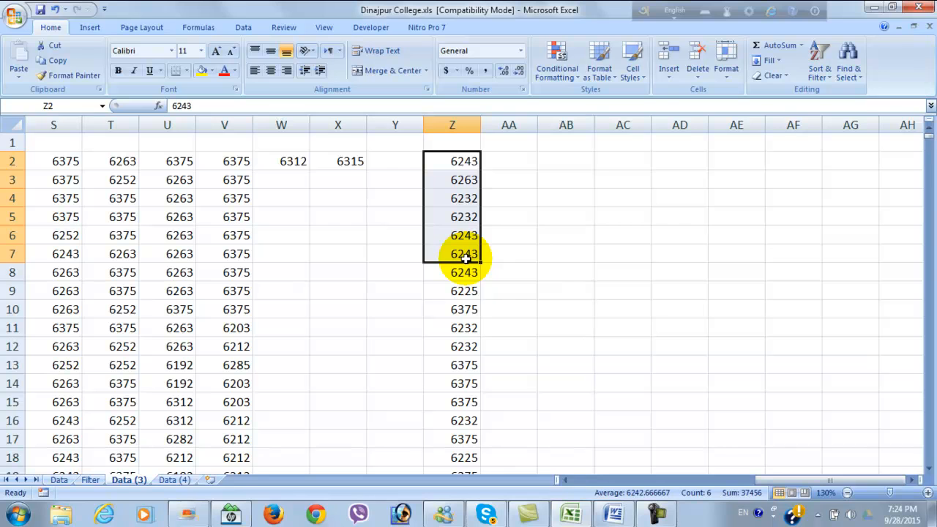
{"action": "key", "text": "ctrl+shift+Down"}
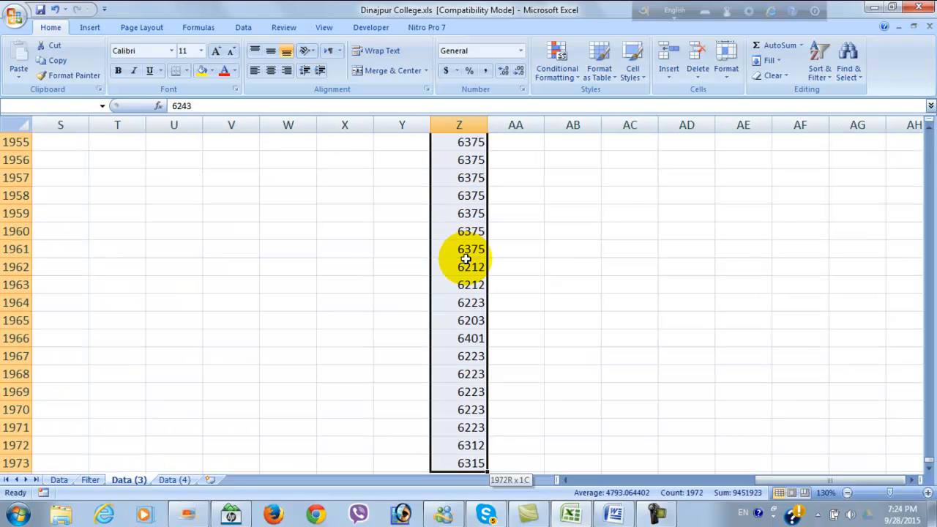
{"action": "right_click", "coordinate": [471, 231]}
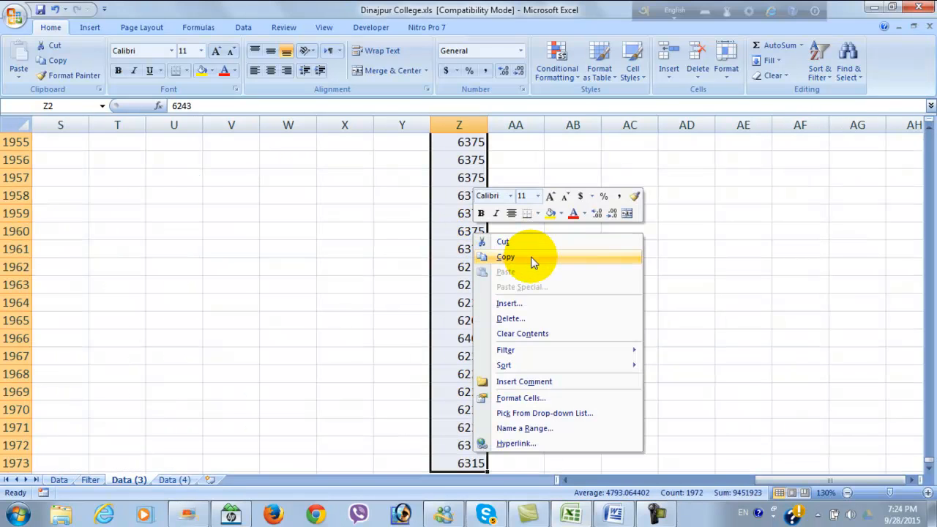
{"action": "left_click", "coordinate": [532, 259]}
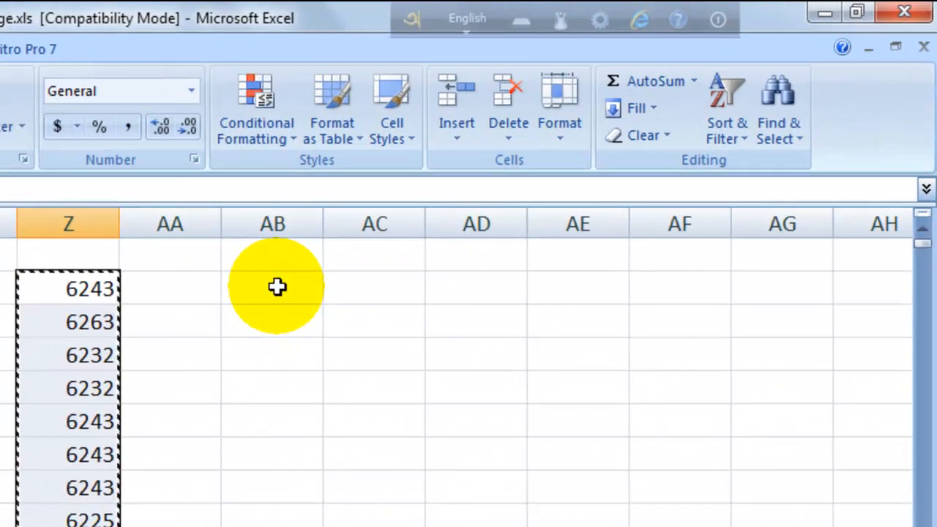
{"action": "left_click", "coordinate": [570, 162]}
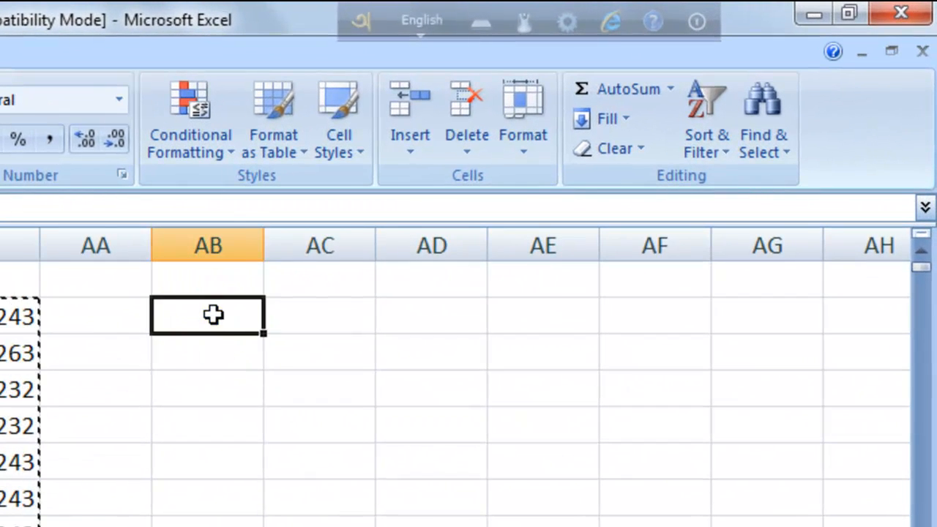
{"action": "right_click", "coordinate": [213, 315]}
{"action": "left_click", "coordinate": [335, 391]}
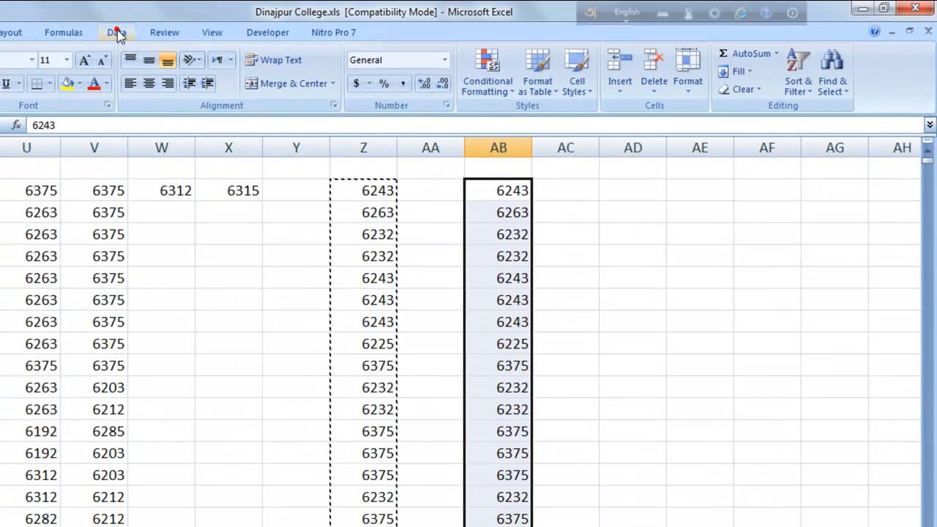
Remove the duplicate values from the code list in column AB, treating it as data without headers
{"action": "left_click", "coordinate": [117, 33]}
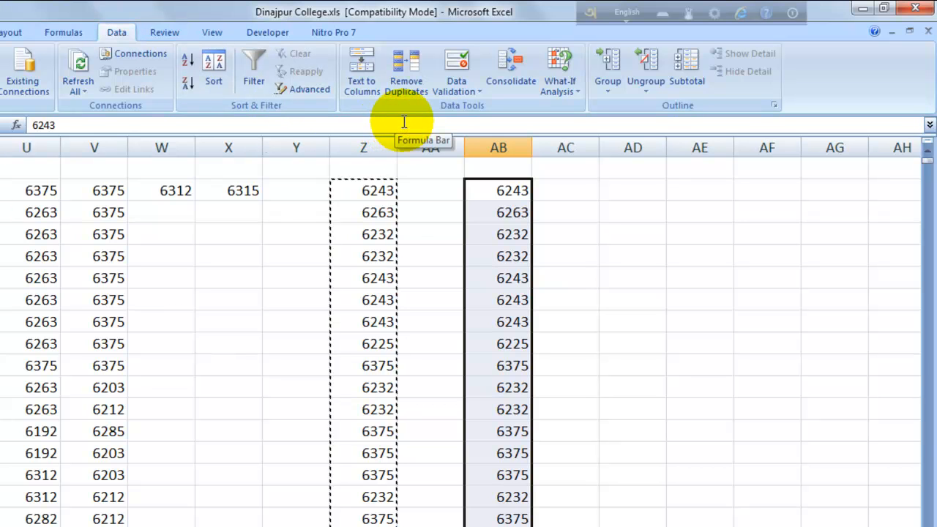
{"action": "left_click", "coordinate": [407, 79]}
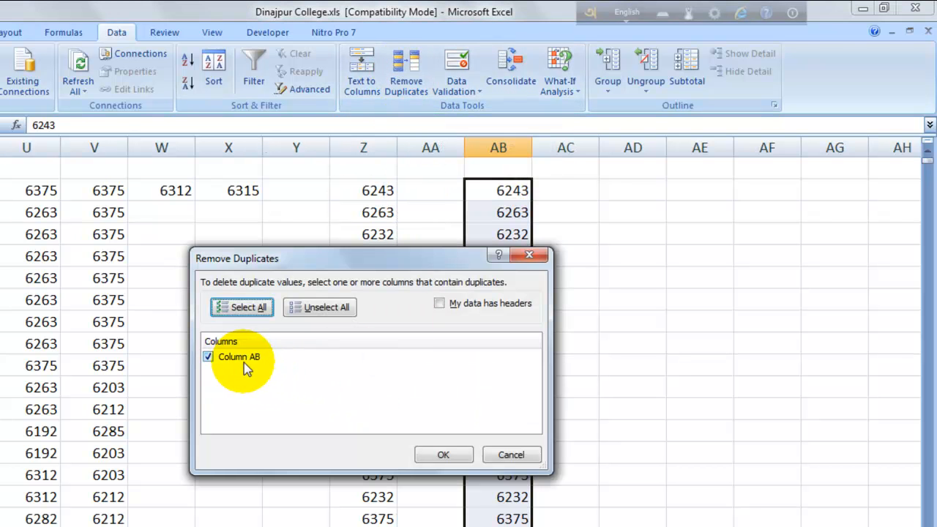
{"action": "left_click", "coordinate": [450, 458]}
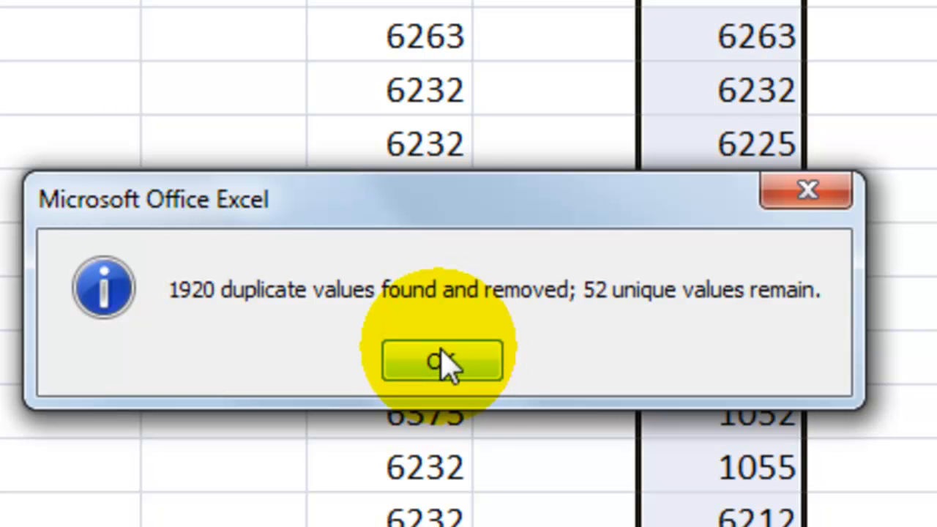
{"action": "left_click", "coordinate": [454, 374]}
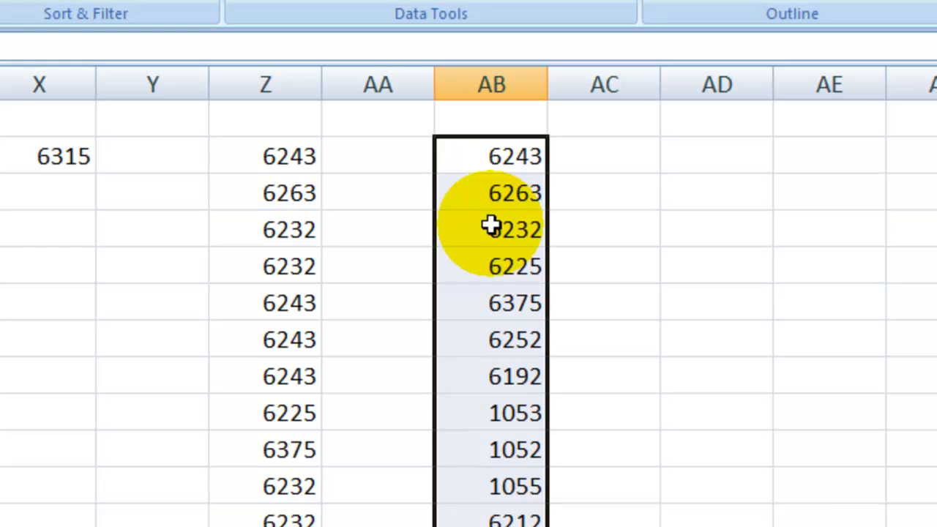
Copy the unique codes in column AB from AB2 down and paste them starting at AD2
{"action": "right_click", "coordinate": [491, 226]}
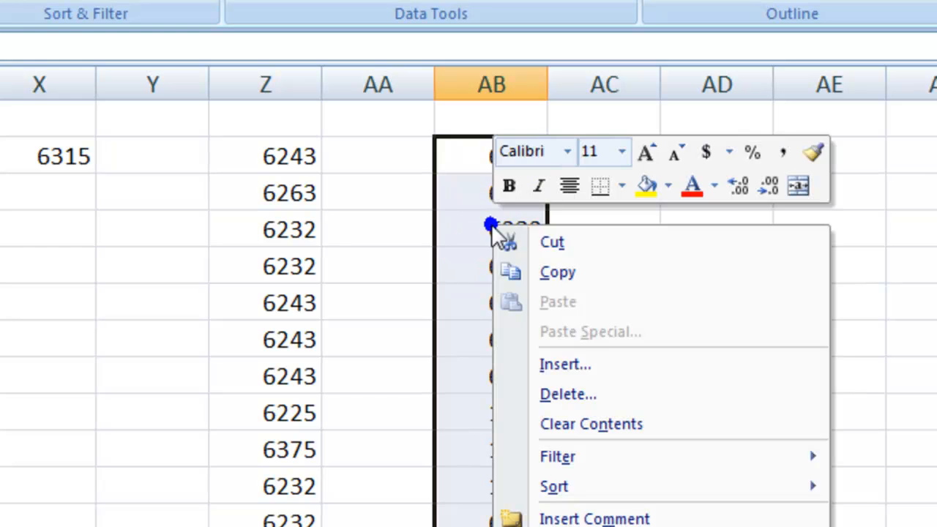
{"action": "left_click", "coordinate": [605, 272]}
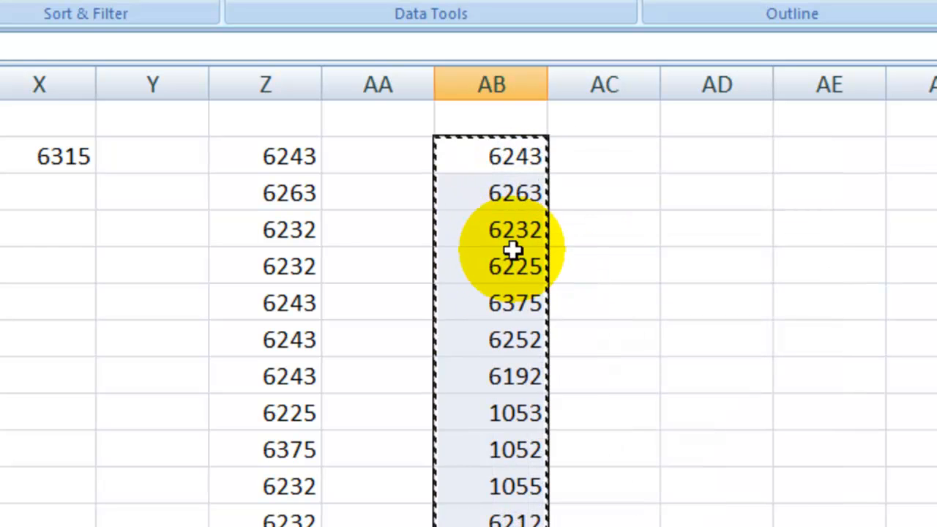
{"action": "left_click", "coordinate": [512, 262]}
{"action": "left_click_drag", "start_coordinate": [502, 140], "coordinate": [499, 398]}
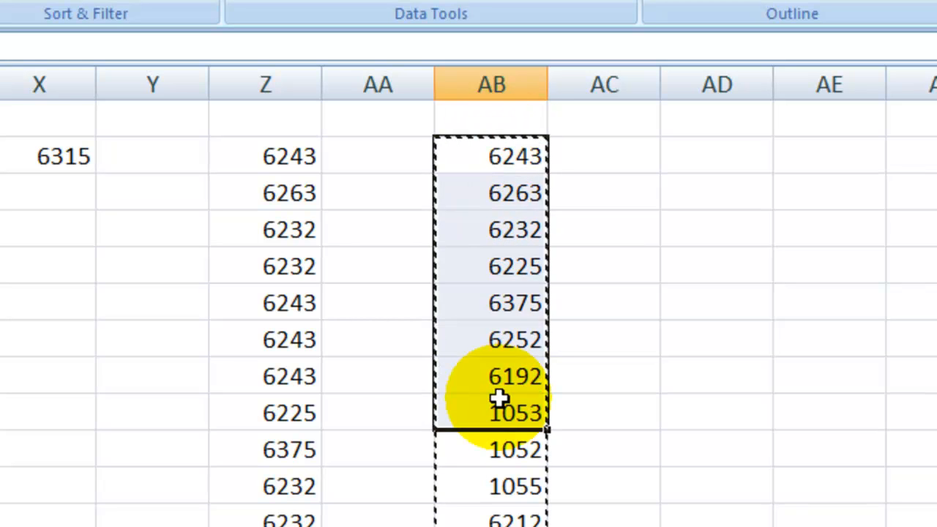
{"action": "key", "text": "ctrl+shift+Down"}
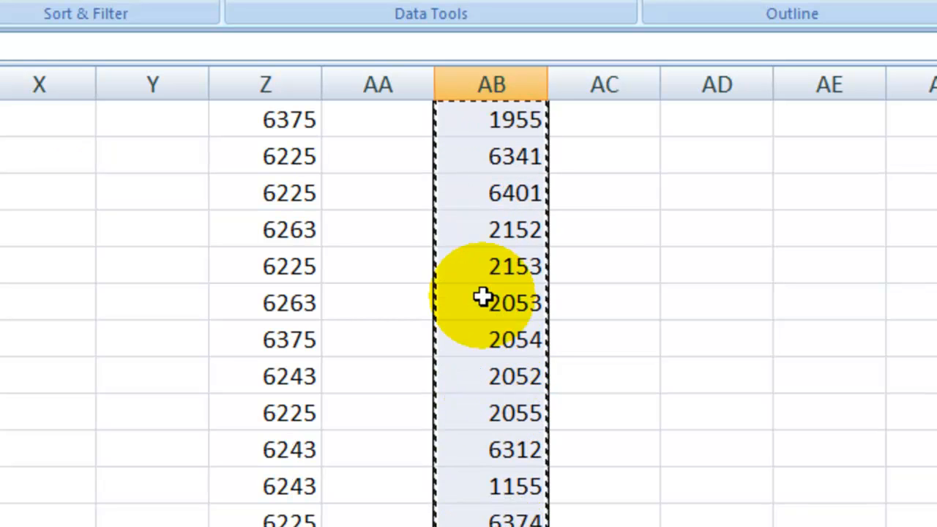
{"action": "right_click", "coordinate": [472, 218]}
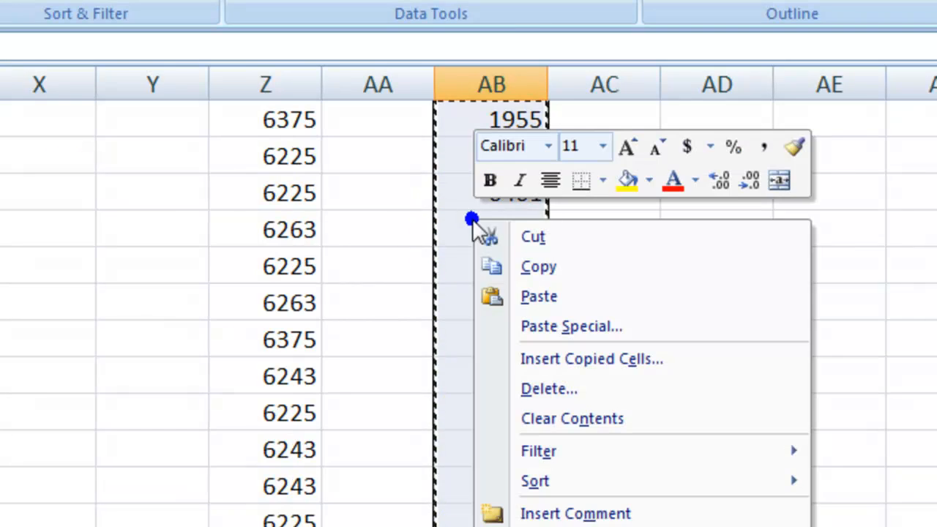
{"action": "left_click", "coordinate": [565, 260]}
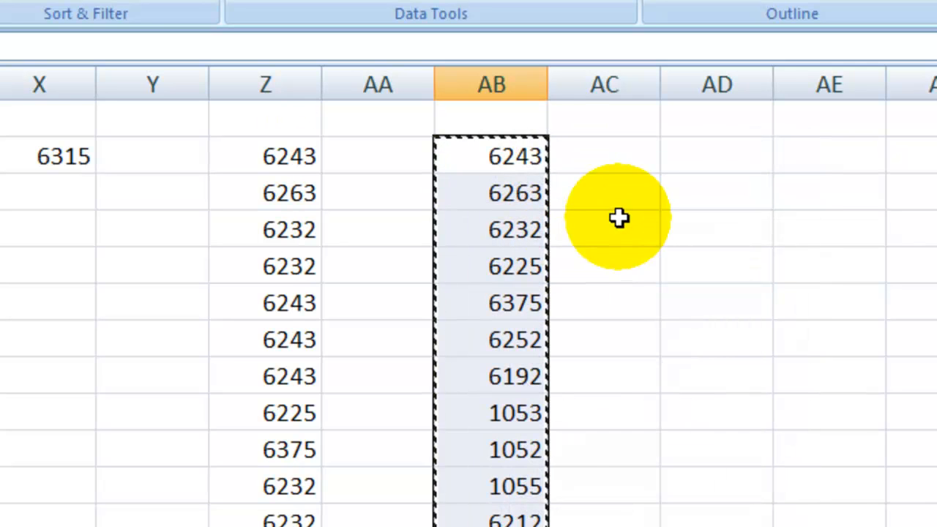
{"action": "left_click", "coordinate": [714, 155]}
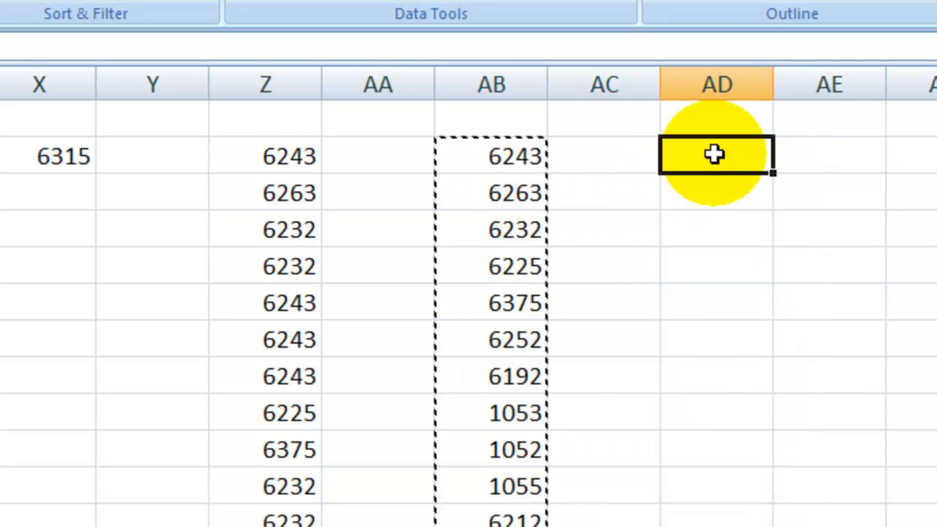
{"action": "right_click", "coordinate": [715, 155]}
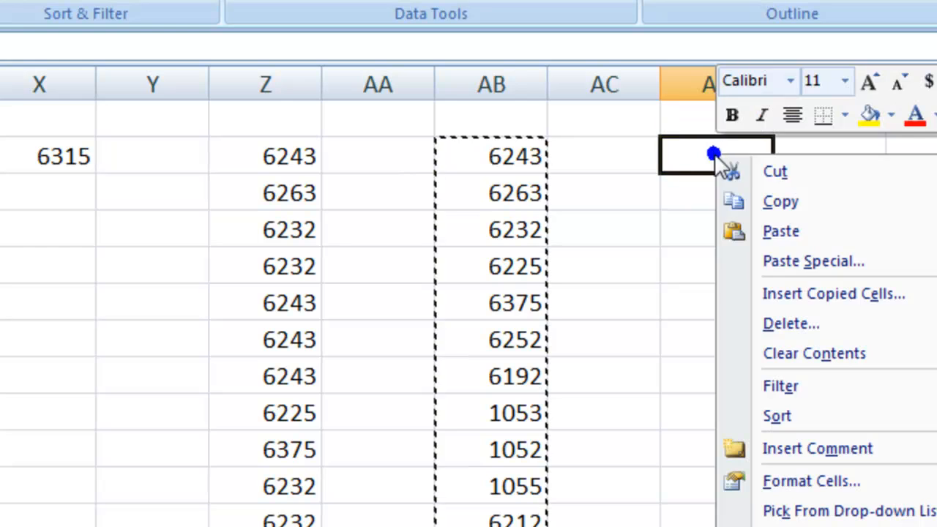
{"action": "left_click", "coordinate": [811, 230]}
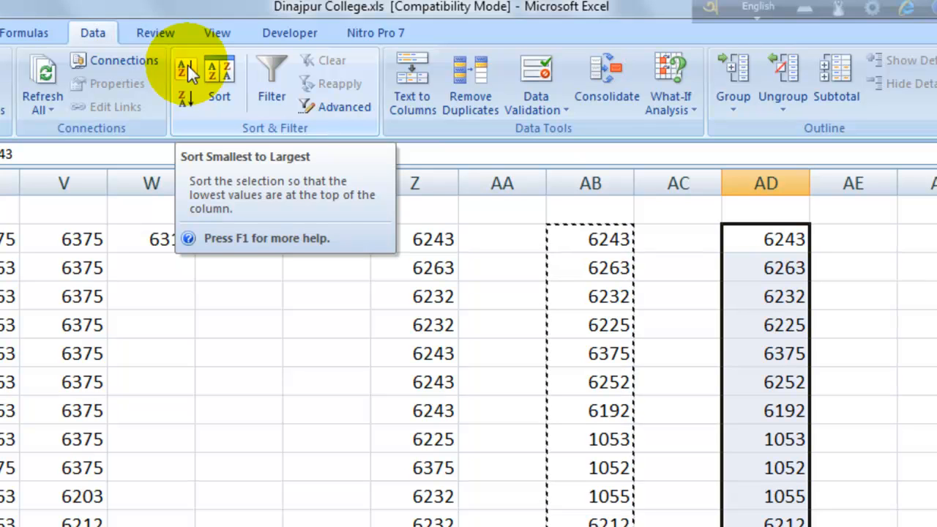
Sort the codes in column AD from smallest to largest and copy the sorted list
{"action": "left_click", "coordinate": [188, 63]}
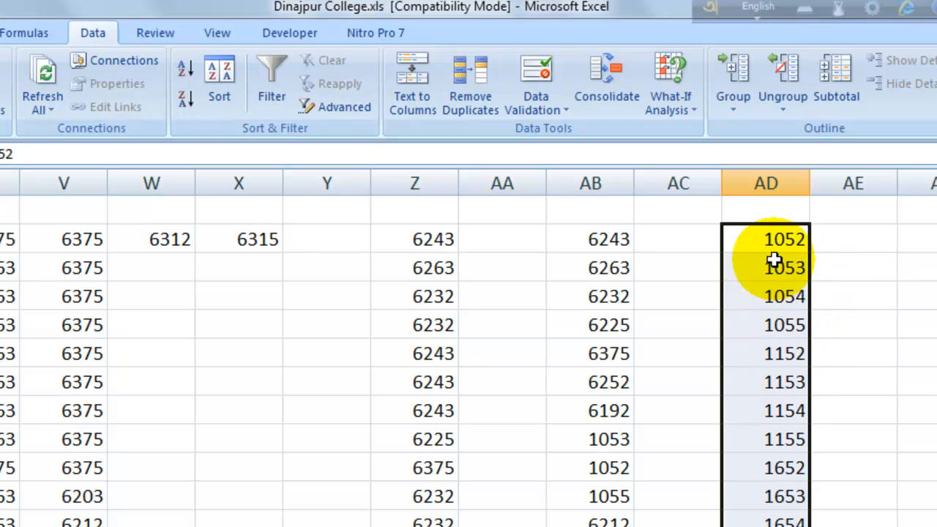
{"action": "right_click", "coordinate": [764, 350]}
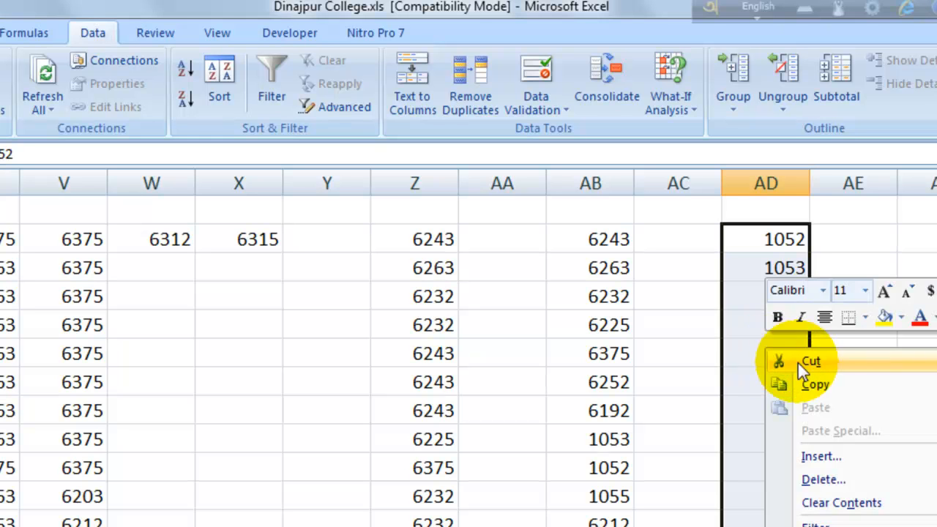
{"action": "left_click", "coordinate": [865, 385]}
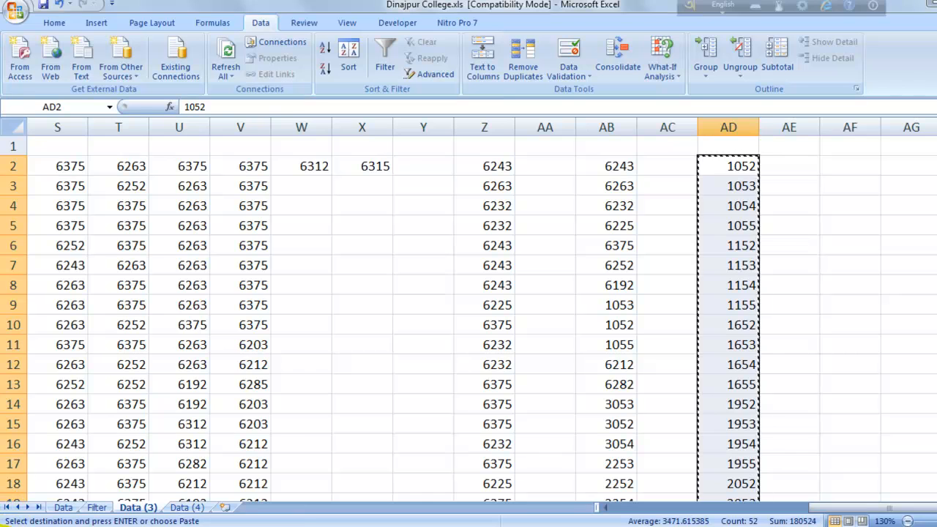
Create a new blank workbook
{"action": "left_click", "coordinate": [13, 517]}
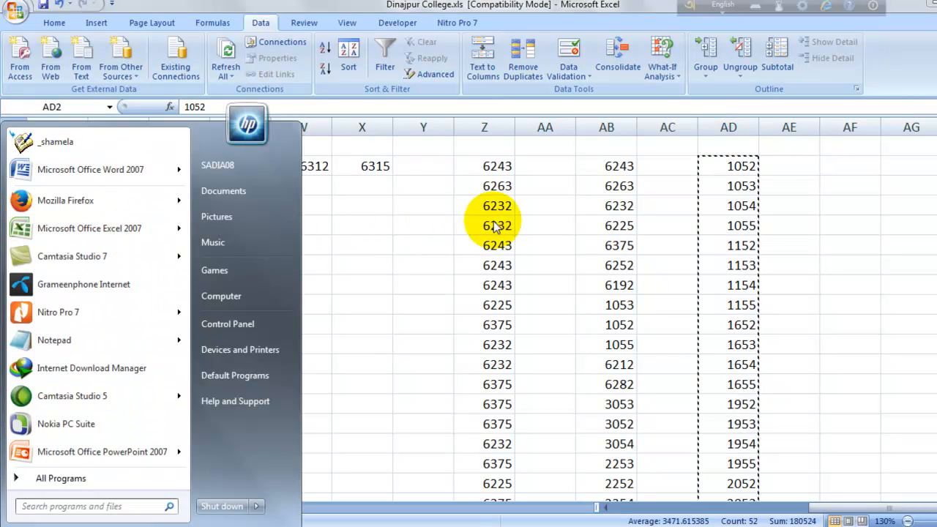
{"action": "left_click", "coordinate": [768, 216]}
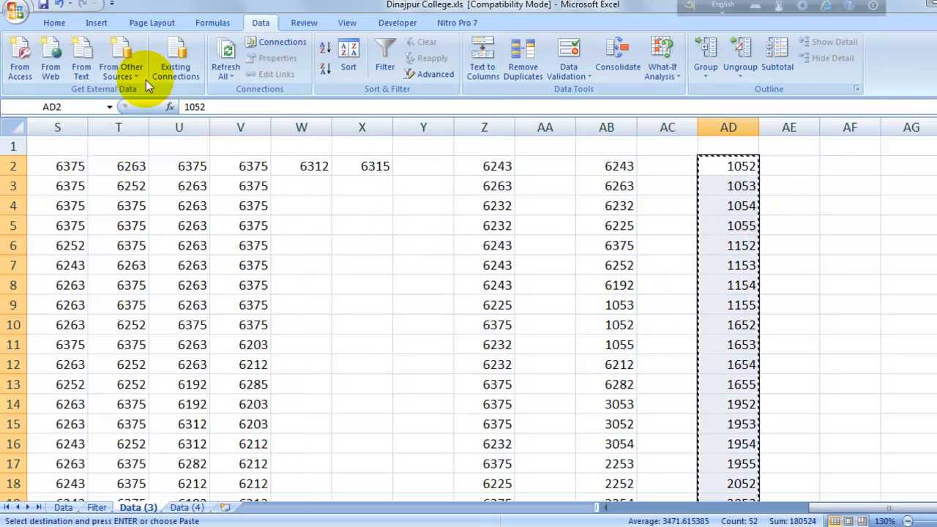
{"action": "left_click", "coordinate": [15, 9]}
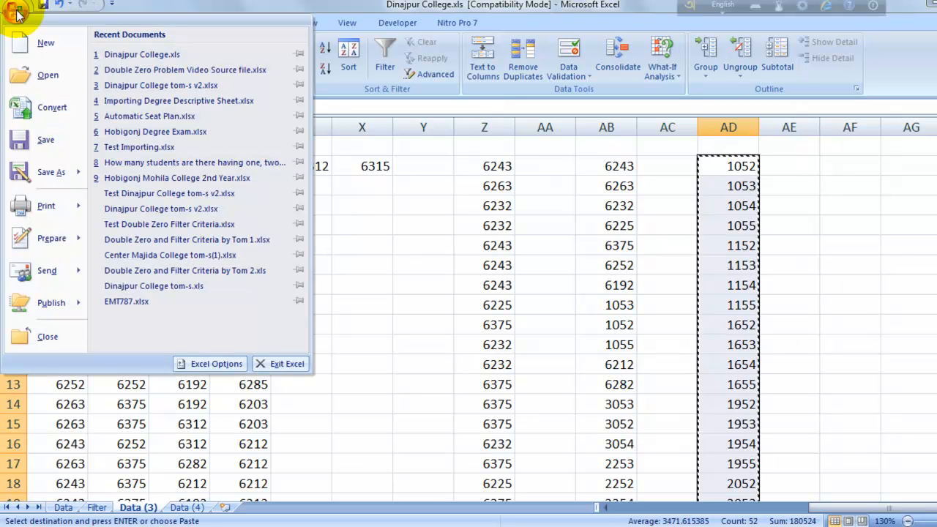
{"action": "left_click", "coordinate": [44, 46]}
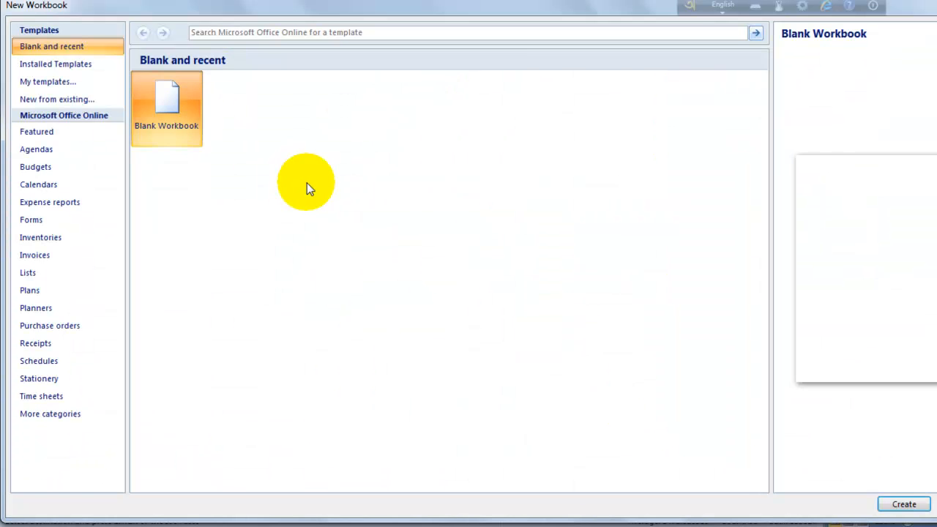
{"action": "double_click", "coordinate": [173, 96]}
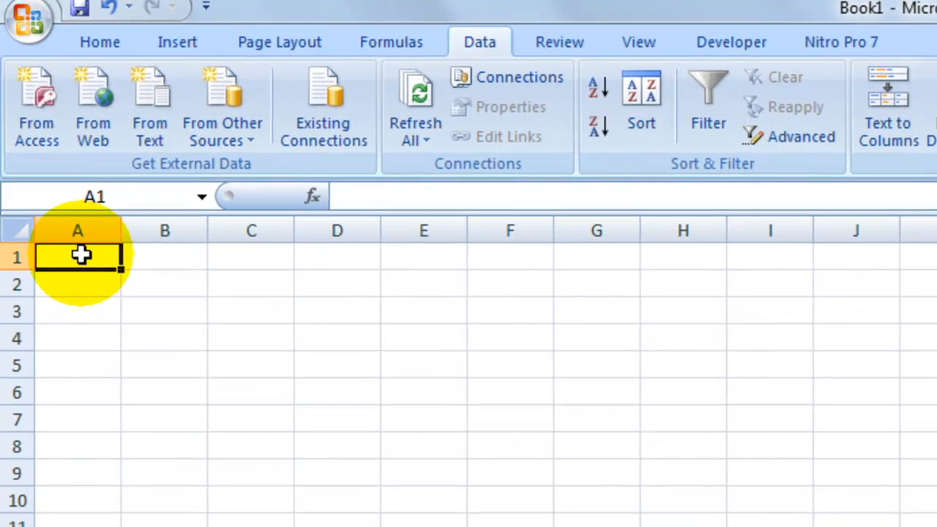
Paste the copied codes transposed into a single row starting at A1 of the new workbook
{"action": "right_click", "coordinate": [44, 139]}
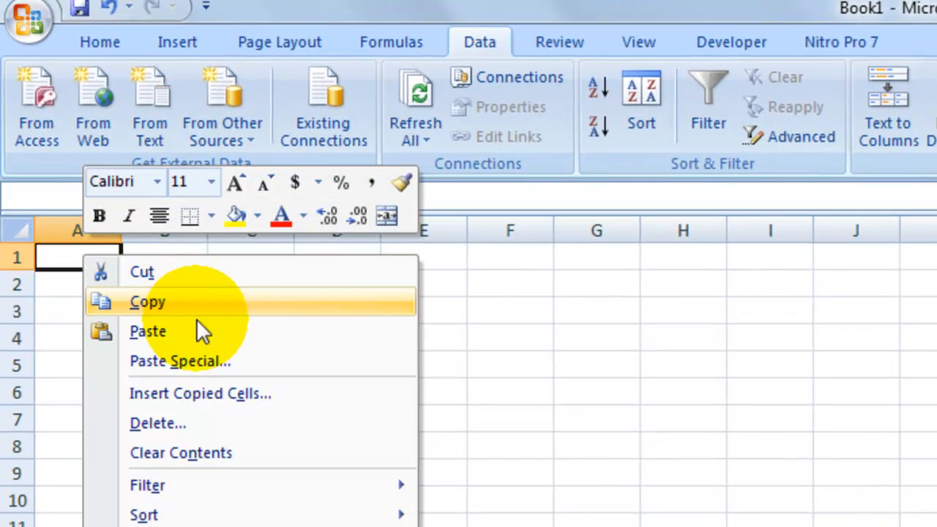
{"action": "left_click", "coordinate": [271, 355]}
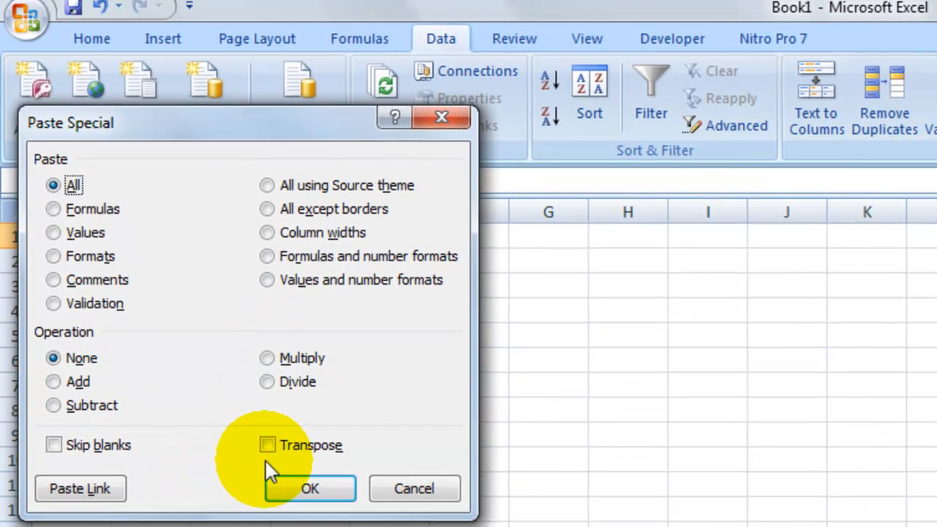
{"action": "left_click", "coordinate": [268, 444]}
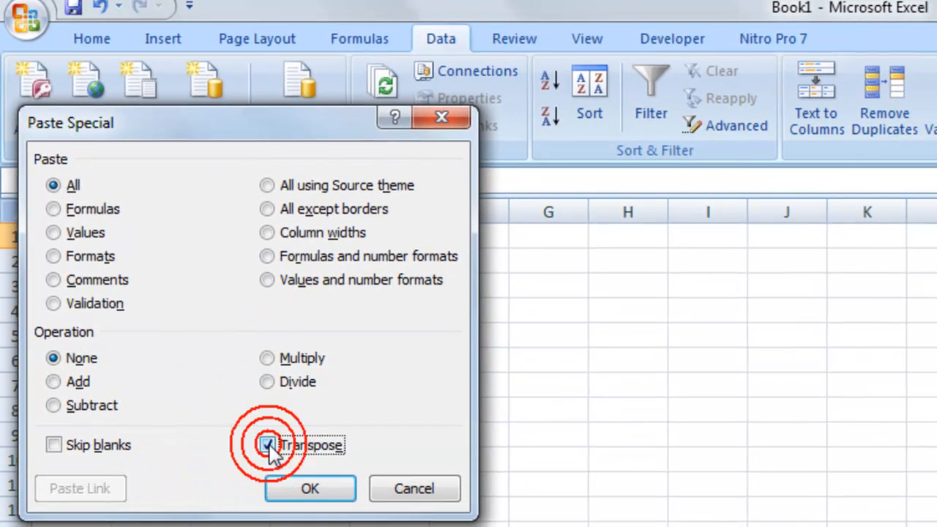
{"action": "left_click", "coordinate": [322, 489]}
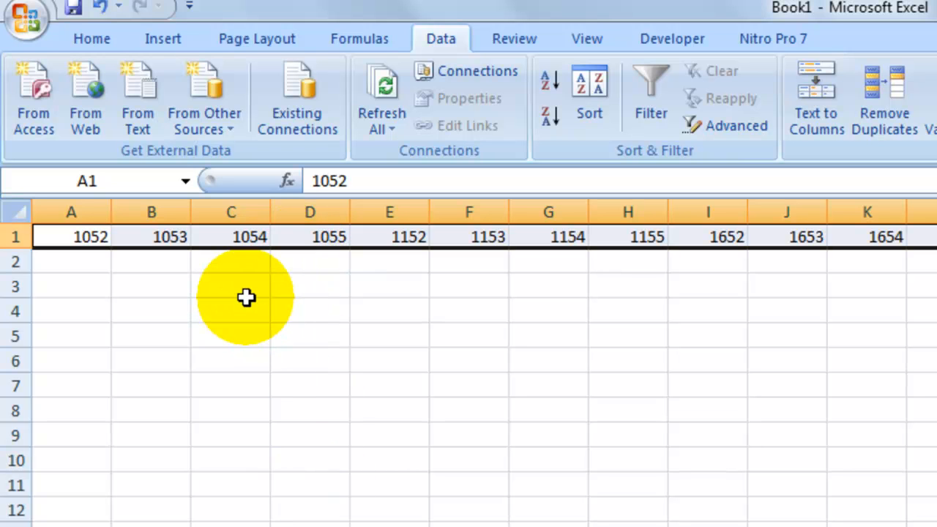
Copy the row of transposed codes and paste it into the Dinajpur College workbook starting at AF2 on the Data (3) sheet
{"action": "right_click", "coordinate": [92, 234]}
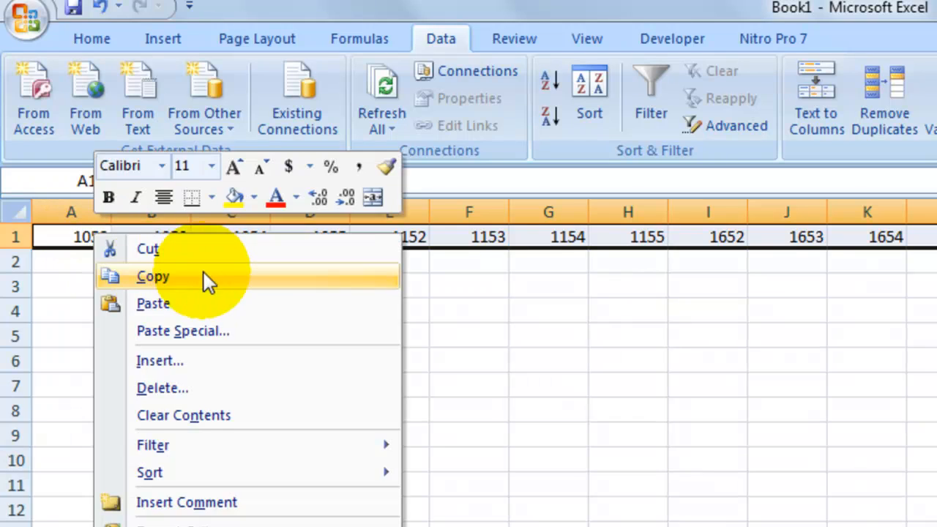
{"action": "left_click", "coordinate": [203, 272]}
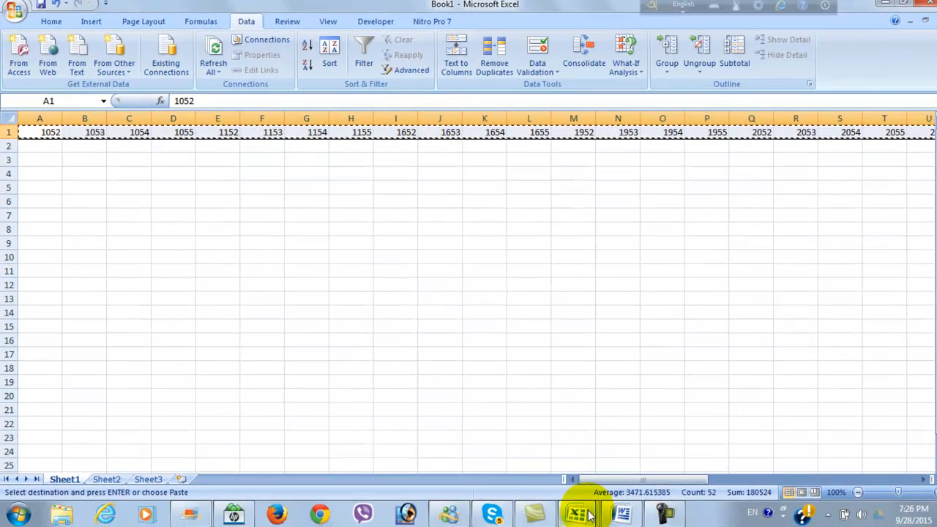
{"action": "mouse_move", "coordinate": [577, 515]}
{"action": "left_click", "coordinate": [530, 435]}
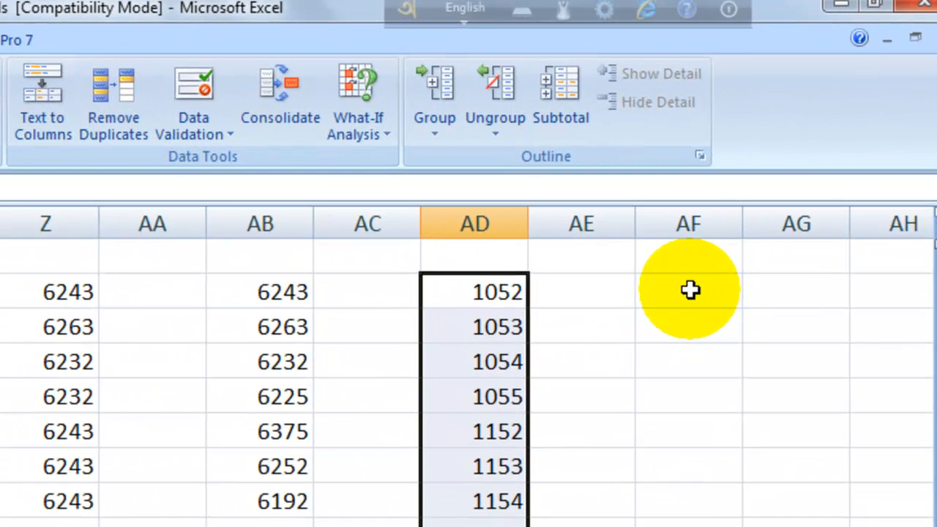
{"action": "left_click", "coordinate": [690, 290]}
{"action": "right_click", "coordinate": [690, 290]}
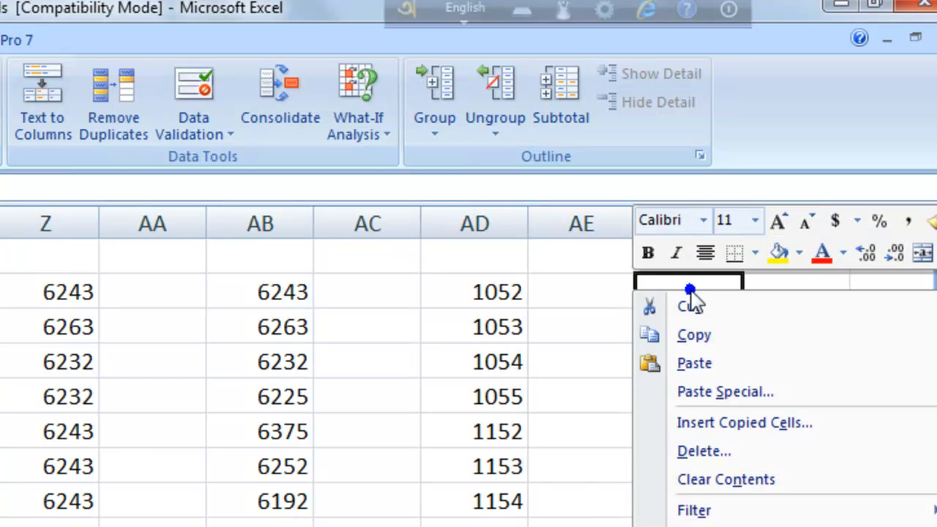
{"action": "left_click", "coordinate": [749, 356]}
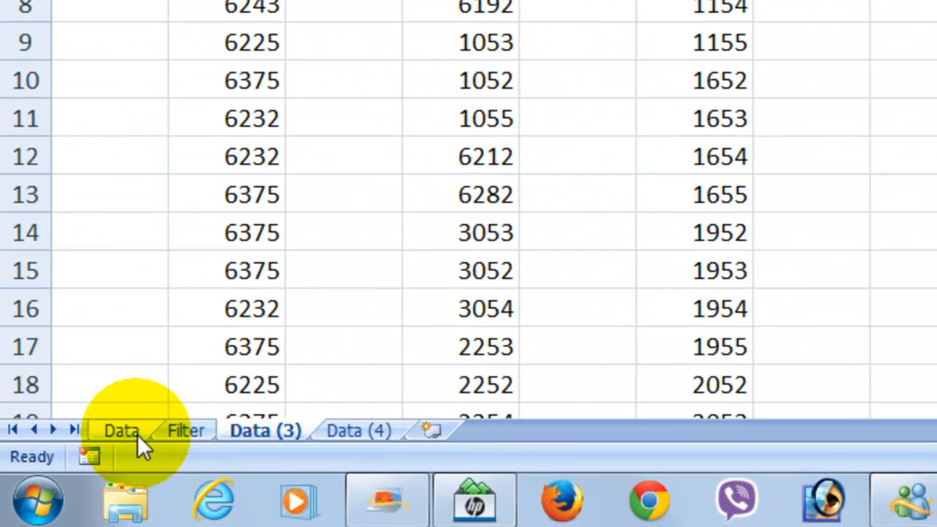
Review the Data and Data (4) sheets and return to the Data (3) sheet
{"action": "left_click", "coordinate": [123, 430]}
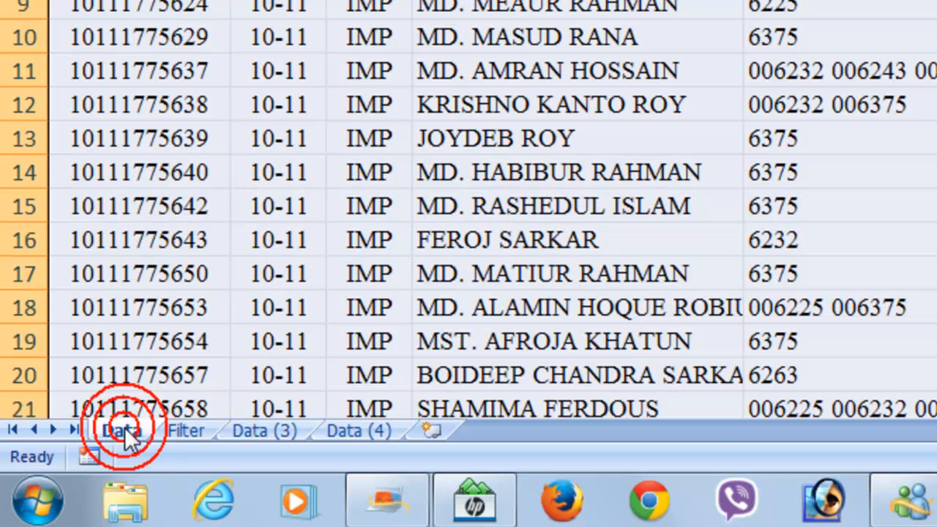
{"action": "left_click", "coordinate": [276, 429]}
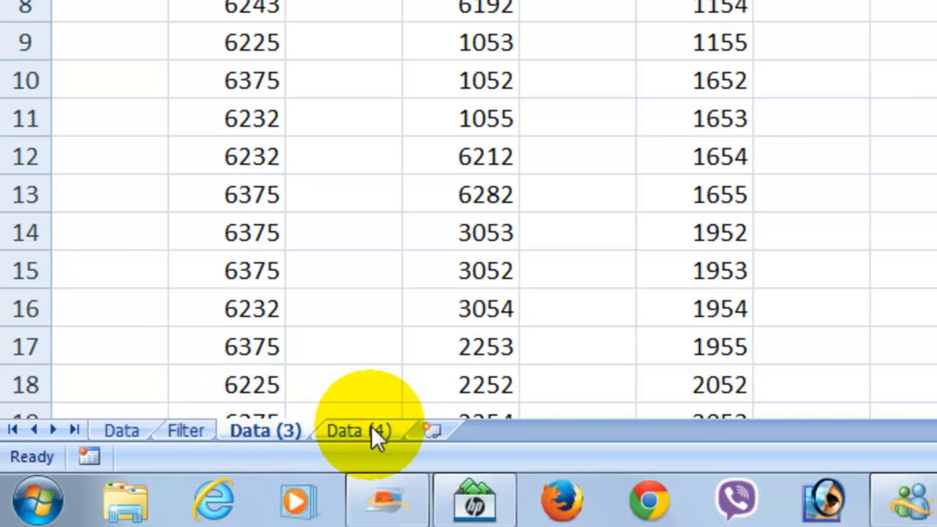
{"action": "left_click", "coordinate": [369, 429]}
{"action": "left_click", "coordinate": [262, 430]}
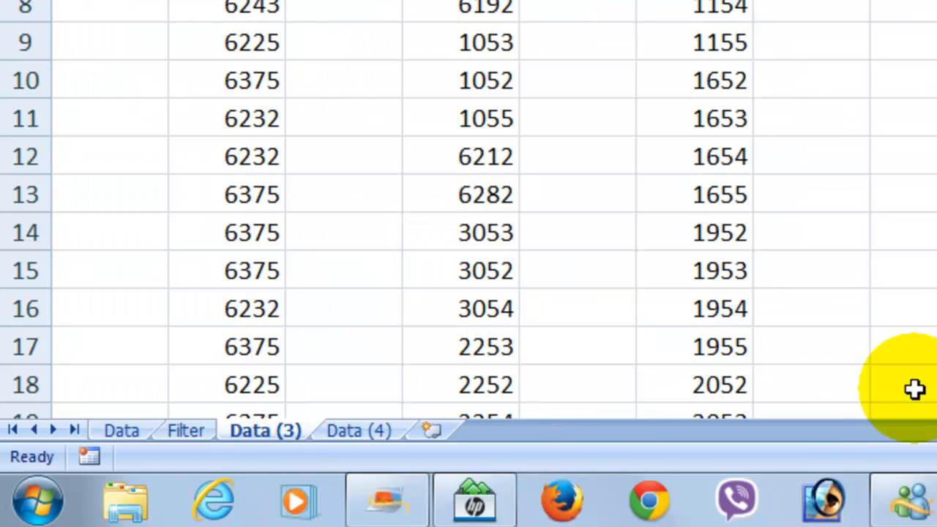
{"action": "left_click", "coordinate": [366, 430]}
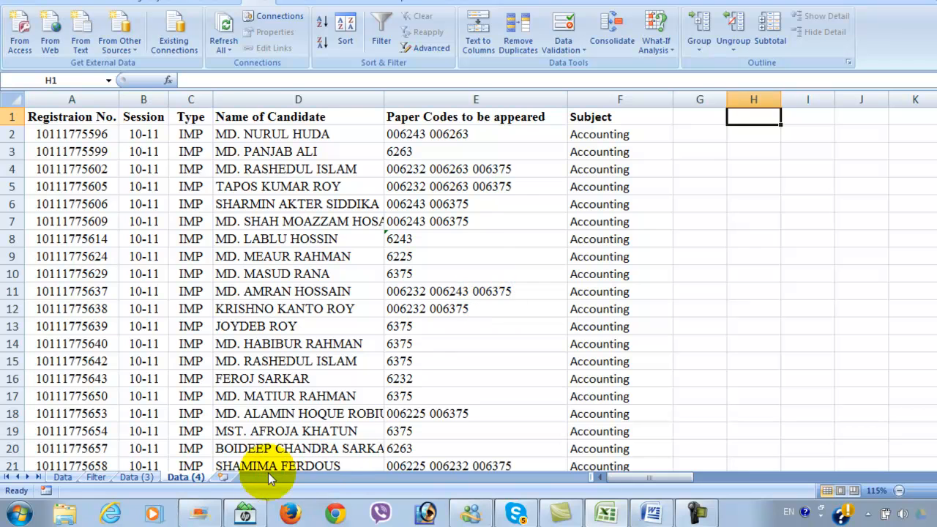
{"action": "left_click", "coordinate": [138, 477]}
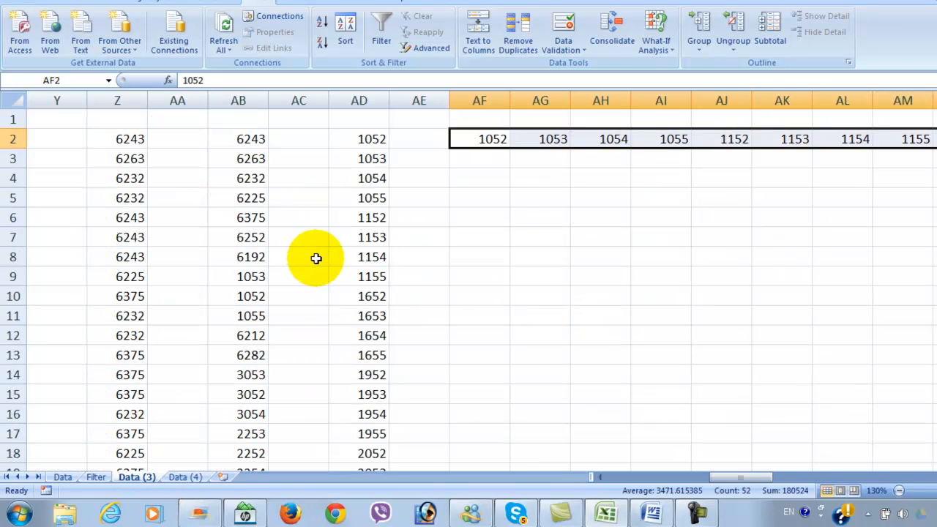
Copy the split paper codes in columns H to O from row 2 down to the end of the data
{"action": "left_click", "coordinate": [639, 476]}
{"action": "mouse_move", "coordinate": [676, 475]}
{"action": "left_mouse_down"}
{"action": "mouse_move", "coordinate": [634, 474]}
{"action": "mouse_move", "coordinate": [659, 473]}
{"action": "left_mouse_up"}
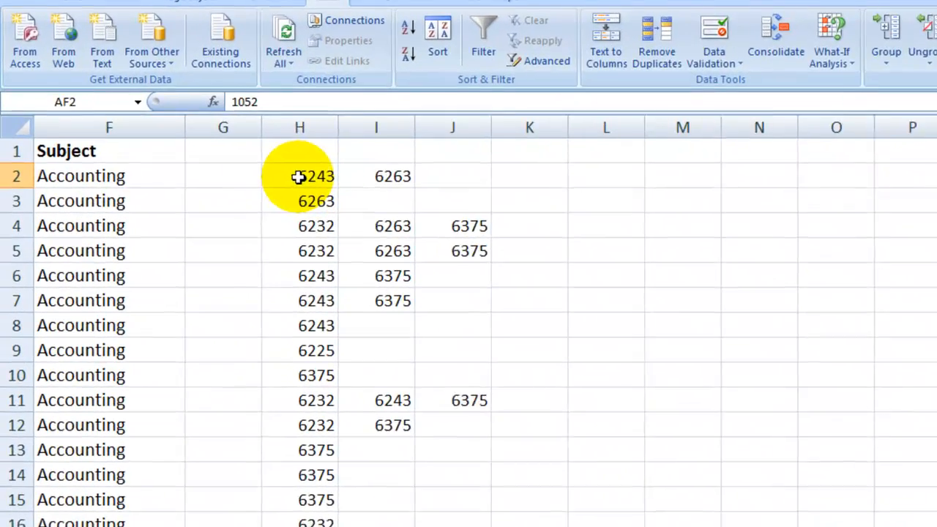
{"action": "left_click_drag", "start_coordinate": [235, 140], "coordinate": [288, 141]}
{"action": "left_click_drag", "start_coordinate": [372, 180], "coordinate": [855, 417]}
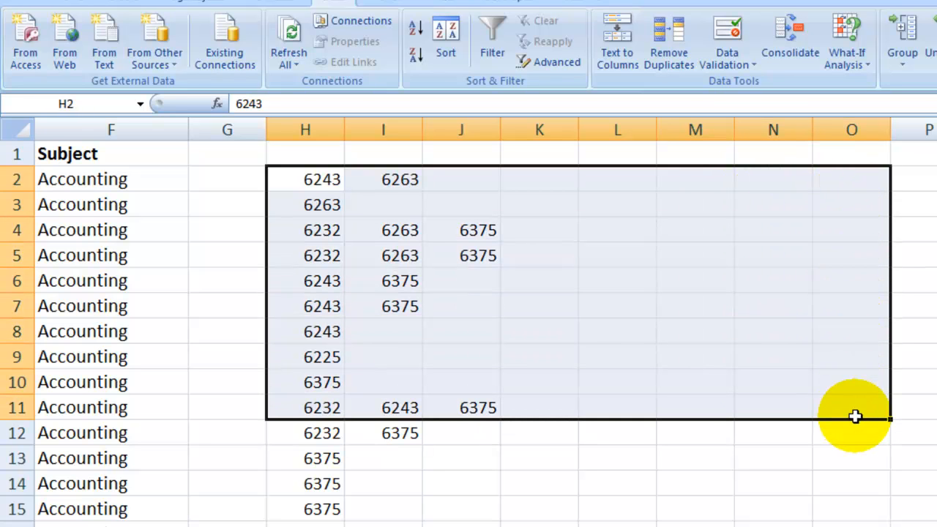
{"action": "key", "text": "ctrl+shift+Down"}
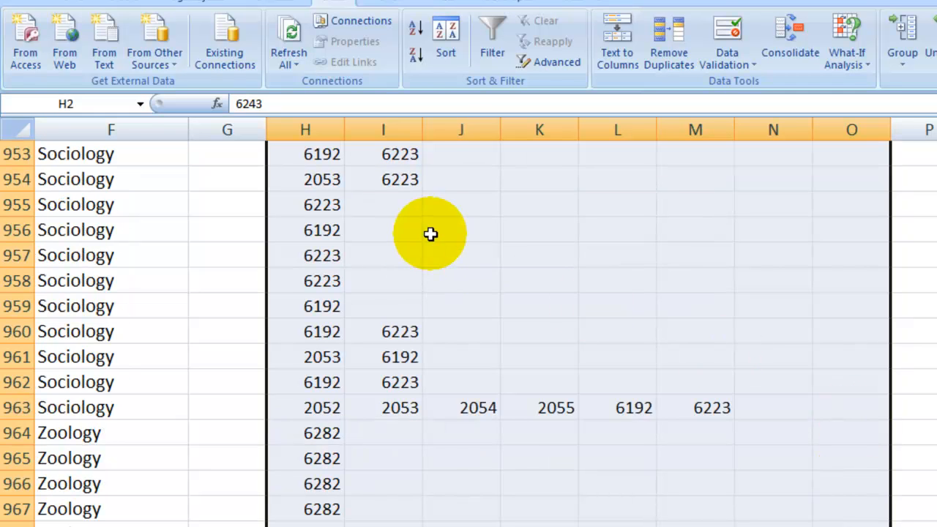
{"action": "right_click", "coordinate": [423, 227]}
{"action": "left_click", "coordinate": [499, 259]}
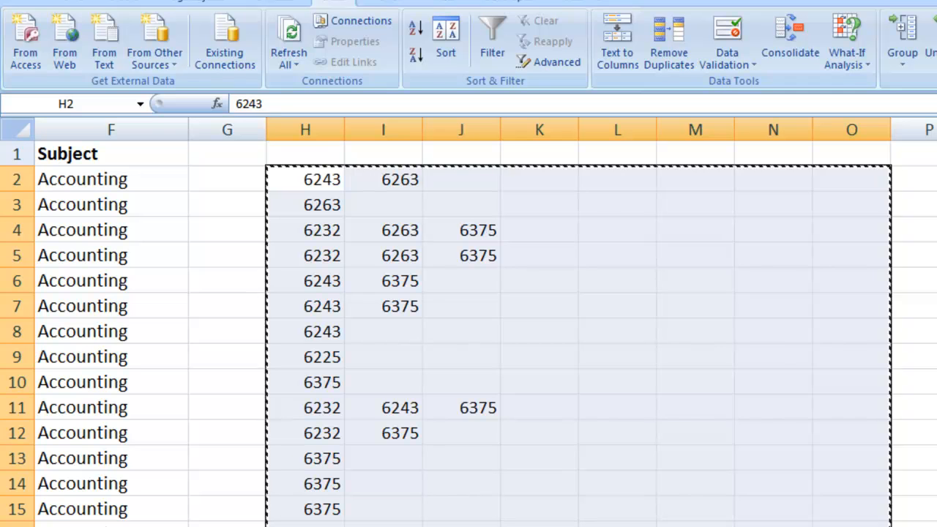
Paste the copied split codes as values only on the Data (4) sheet, starting at H2
{"action": "key", "text": "ctrl+Page_Up"}
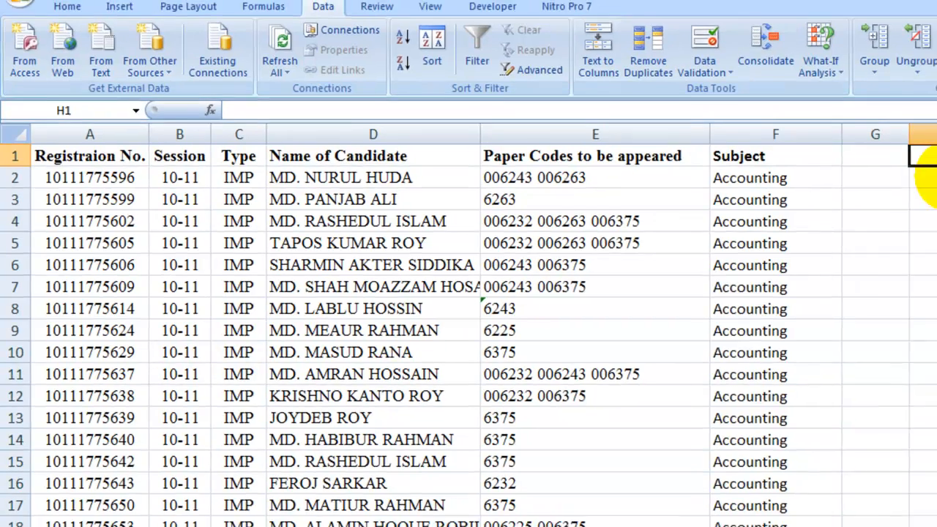
{"action": "left_click", "coordinate": [936, 173]}
{"action": "right_click", "coordinate": [936, 173]}
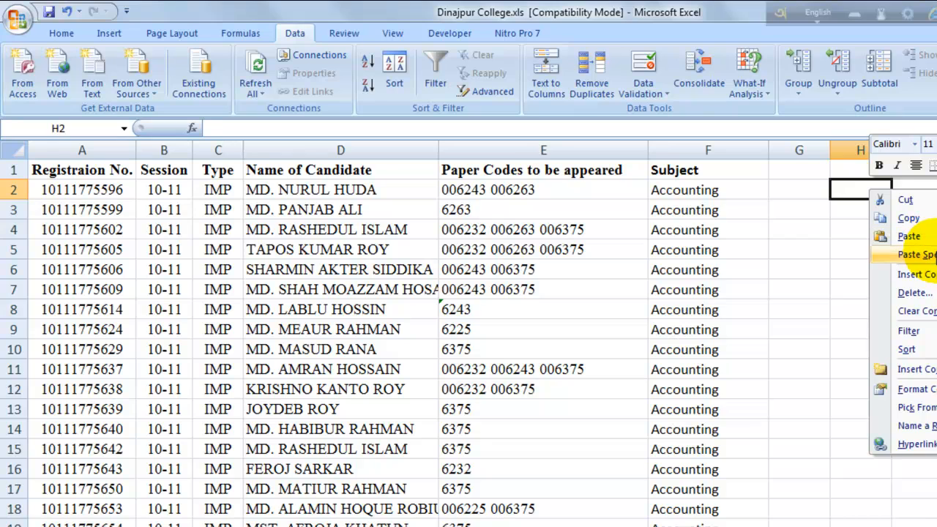
{"action": "left_click", "coordinate": [919, 254]}
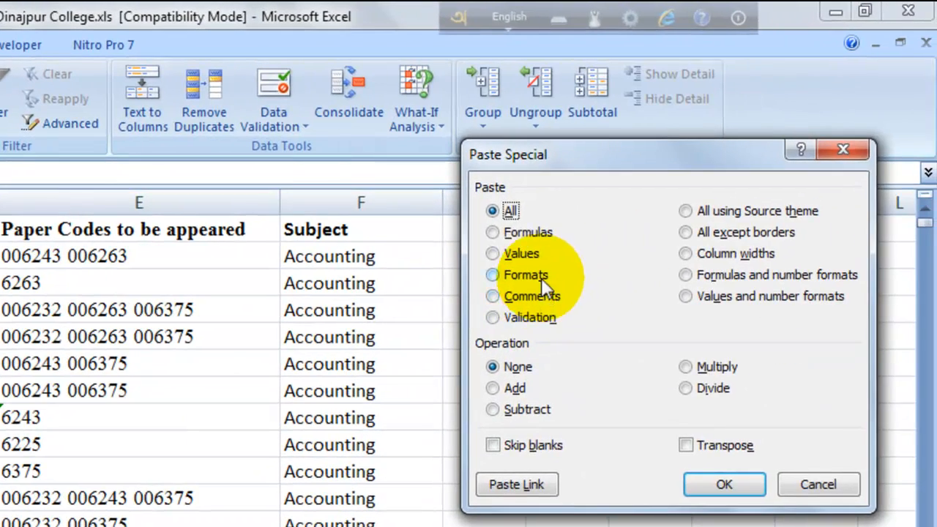
{"action": "left_click", "coordinate": [494, 254]}
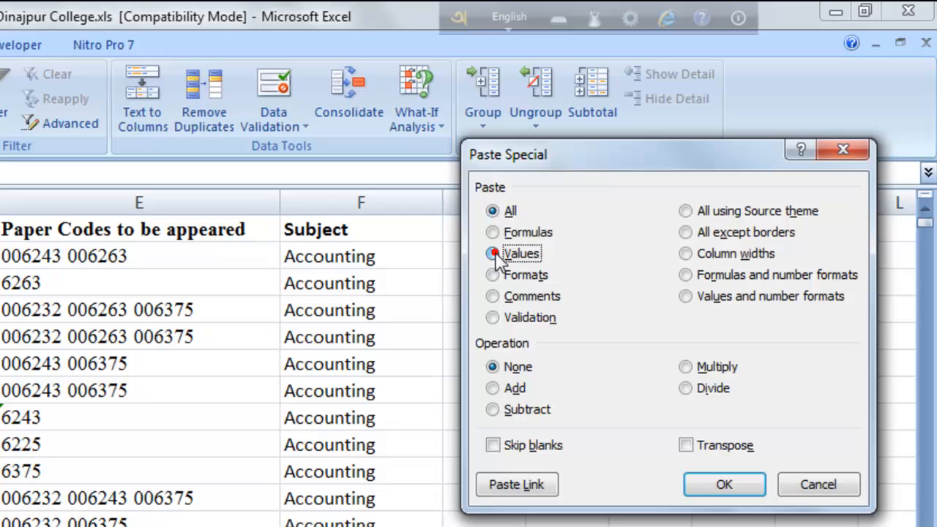
{"action": "left_click", "coordinate": [724, 479]}
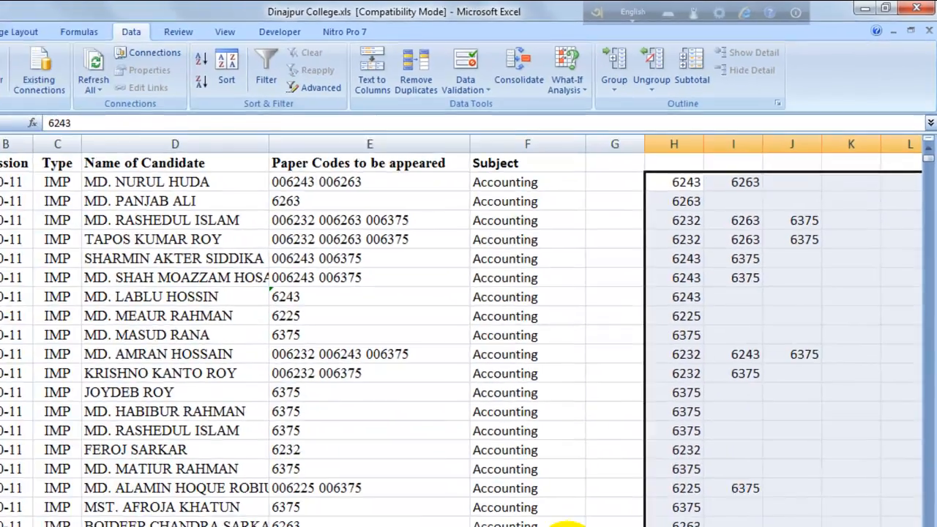
Copy the row of unique paper codes from AF2 through CE2 on the Data (3) sheet
{"action": "left_click_drag", "start_coordinate": [578, 509], "coordinate": [615, 512]}
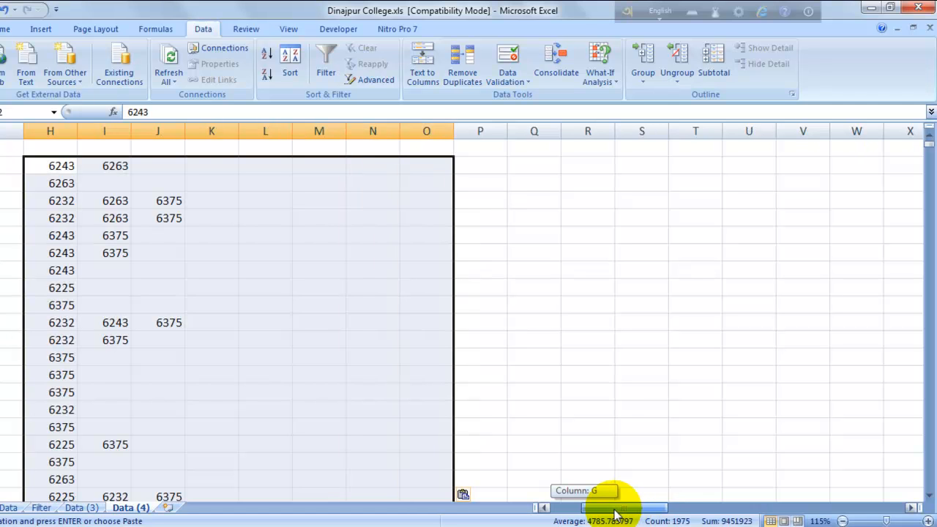
{"action": "mouse_move", "coordinate": [614, 514]}
{"action": "left_mouse_down"}
{"action": "mouse_move", "coordinate": [605, 513]}
{"action": "mouse_move", "coordinate": [613, 513]}
{"action": "left_mouse_up"}
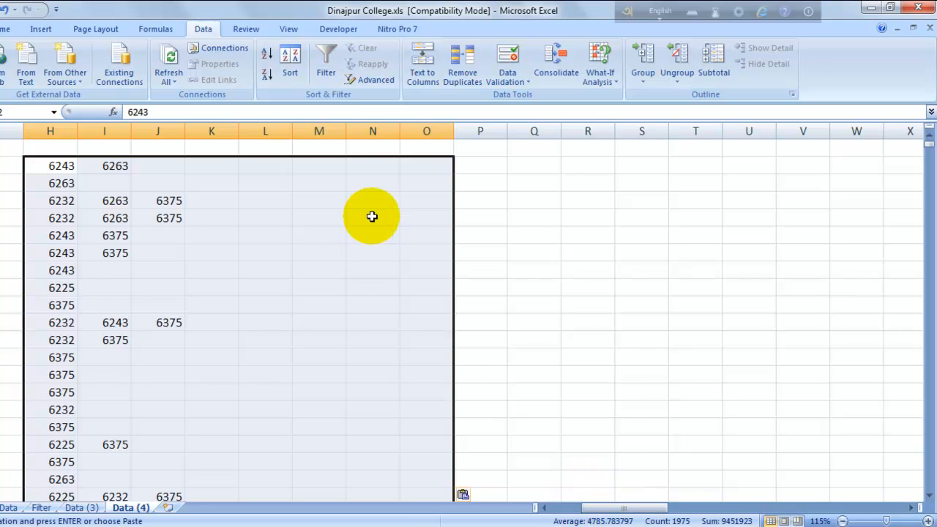
{"action": "left_click", "coordinate": [541, 148]}
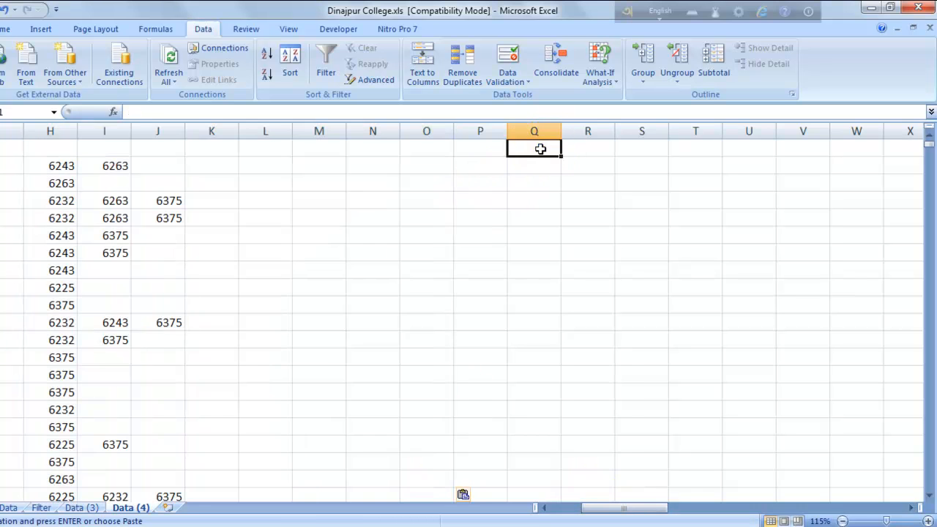
{"action": "left_click", "coordinate": [83, 508]}
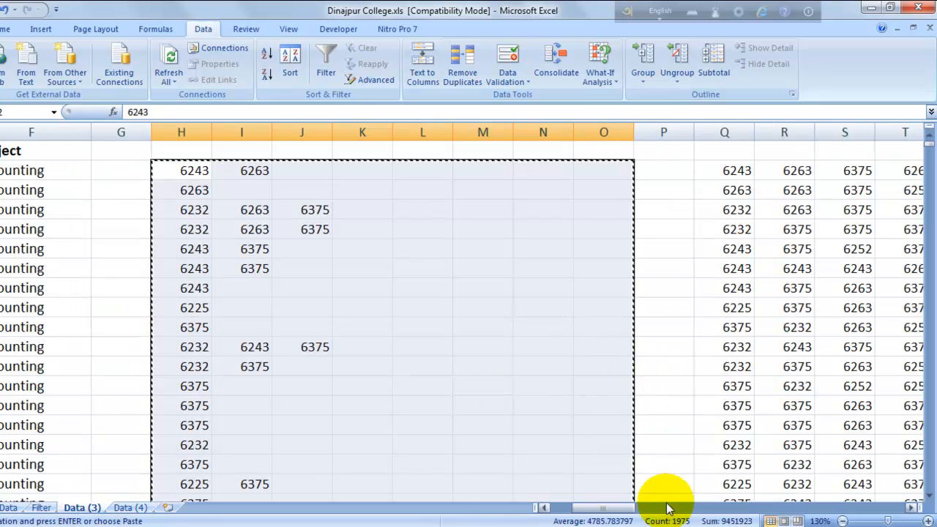
{"action": "left_click_drag", "start_coordinate": [609, 508], "coordinate": [674, 503]}
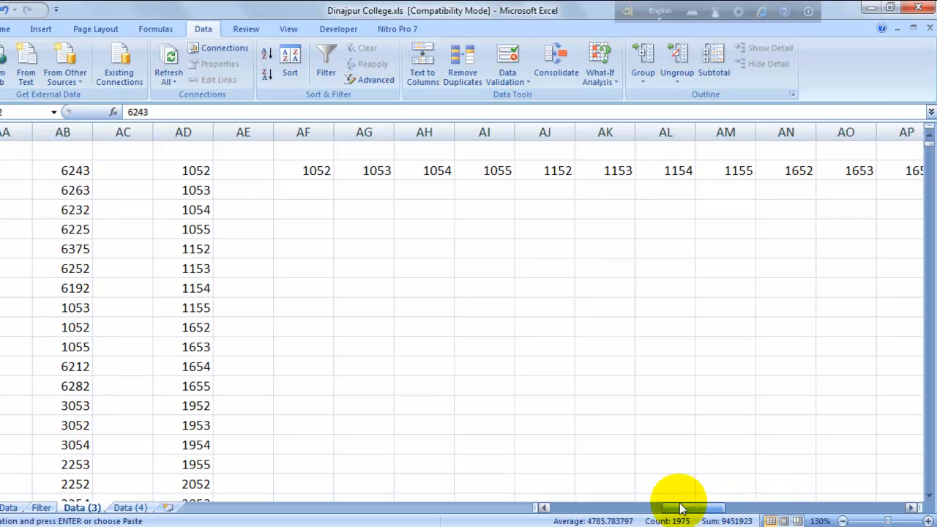
{"action": "left_click", "coordinate": [314, 172]}
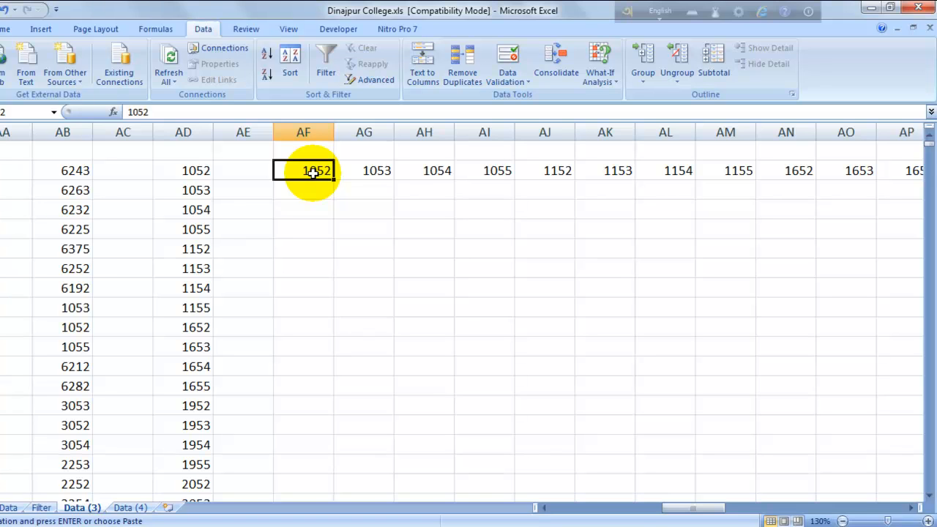
{"action": "key", "text": "ctrl+shift+Right"}
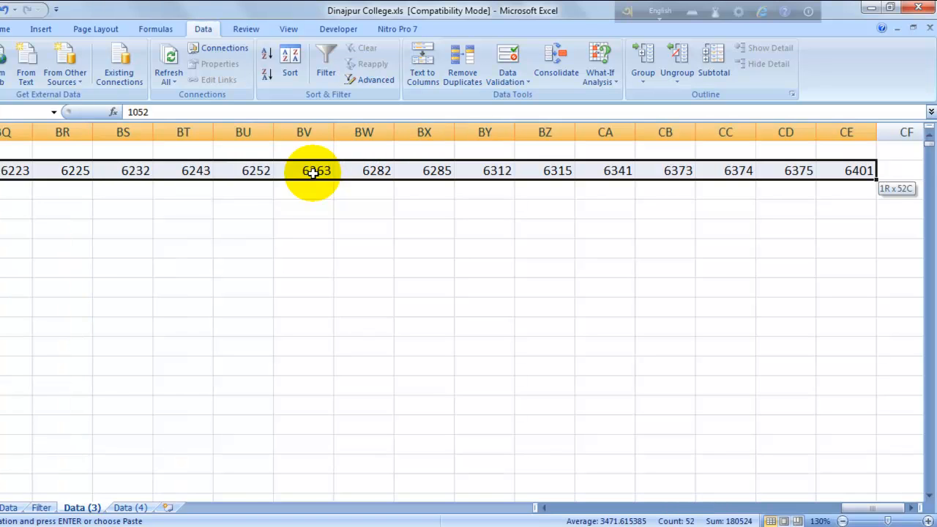
{"action": "right_click", "coordinate": [216, 170]}
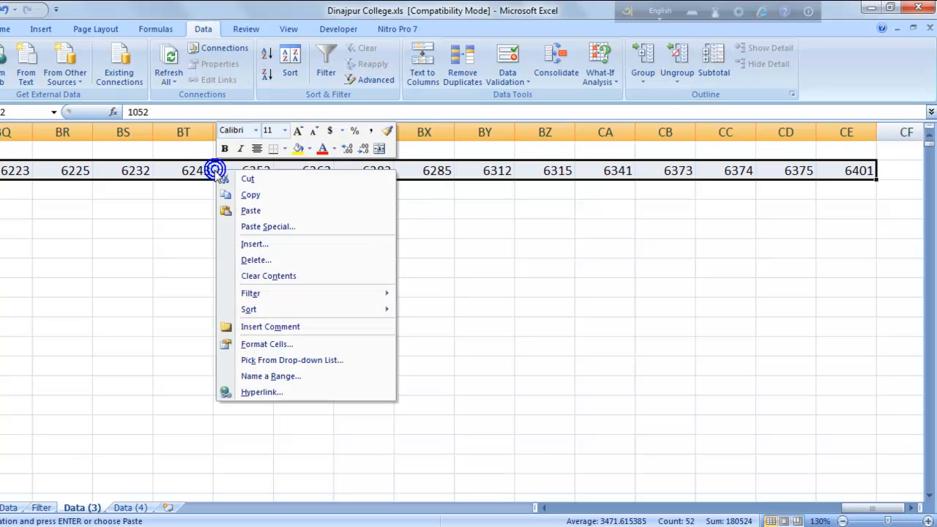
{"action": "left_click", "coordinate": [271, 194]}
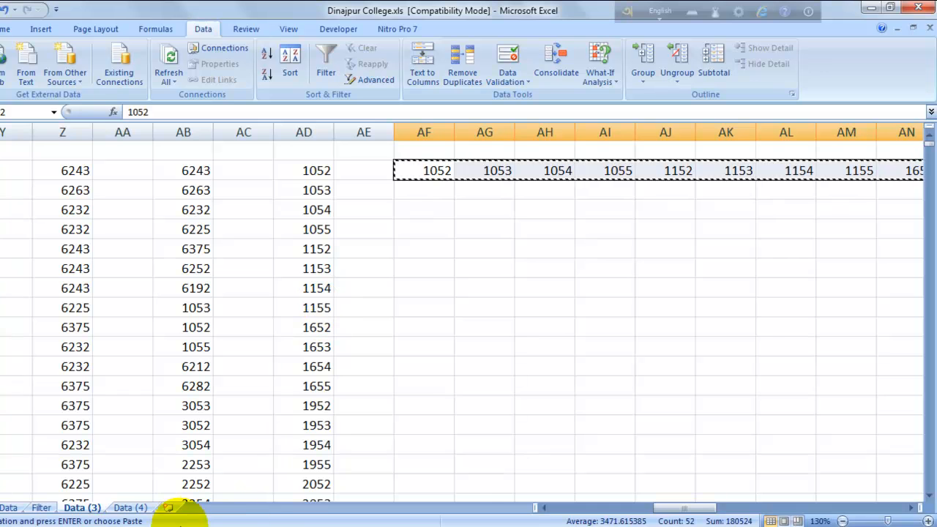
Paste the unique code row as values only on the Data (4) sheet, starting at Q1
{"action": "left_click", "coordinate": [132, 507]}
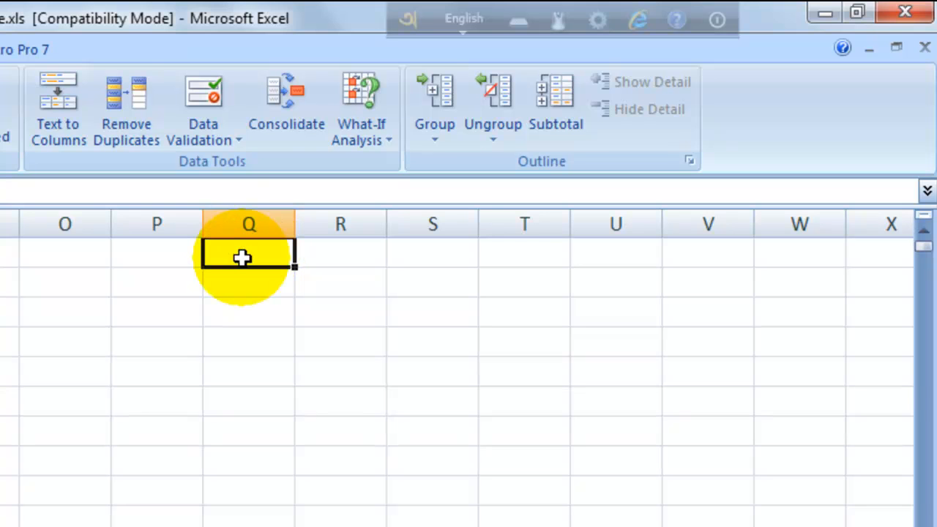
{"action": "right_click", "coordinate": [242, 255]}
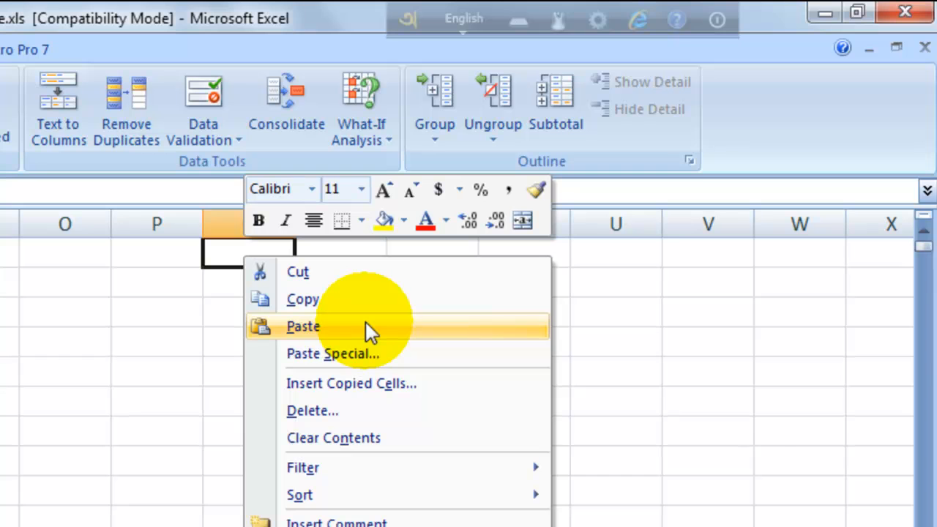
{"action": "left_click", "coordinate": [370, 353]}
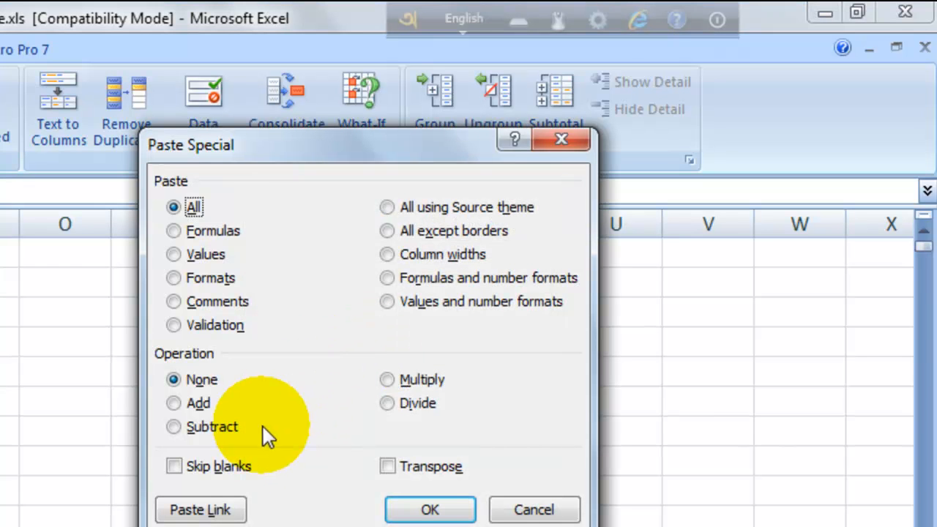
{"action": "left_click", "coordinate": [174, 257]}
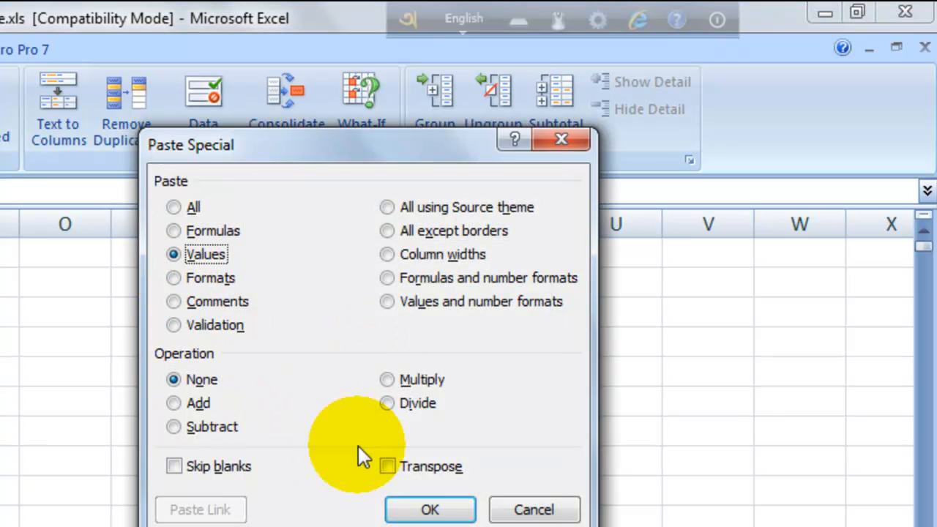
{"action": "left_click", "coordinate": [430, 511]}
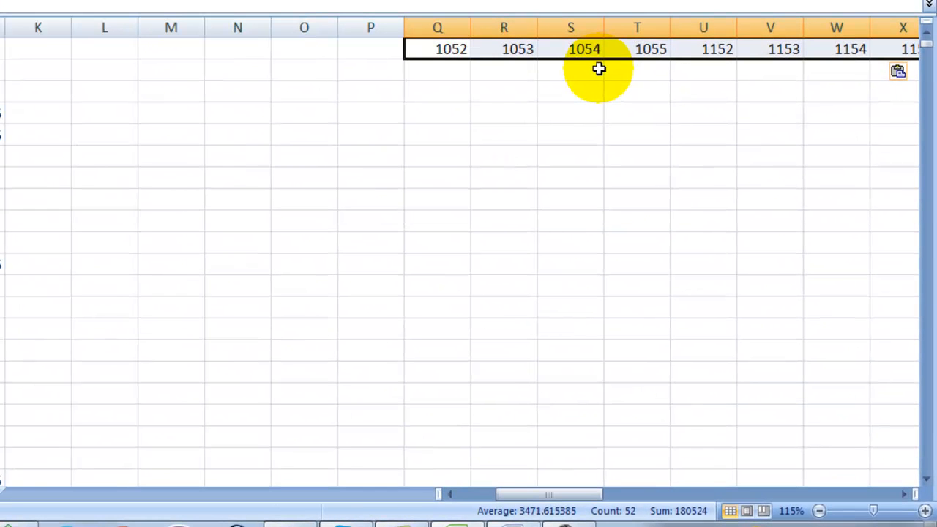
{"action": "left_click", "coordinate": [440, 71]}
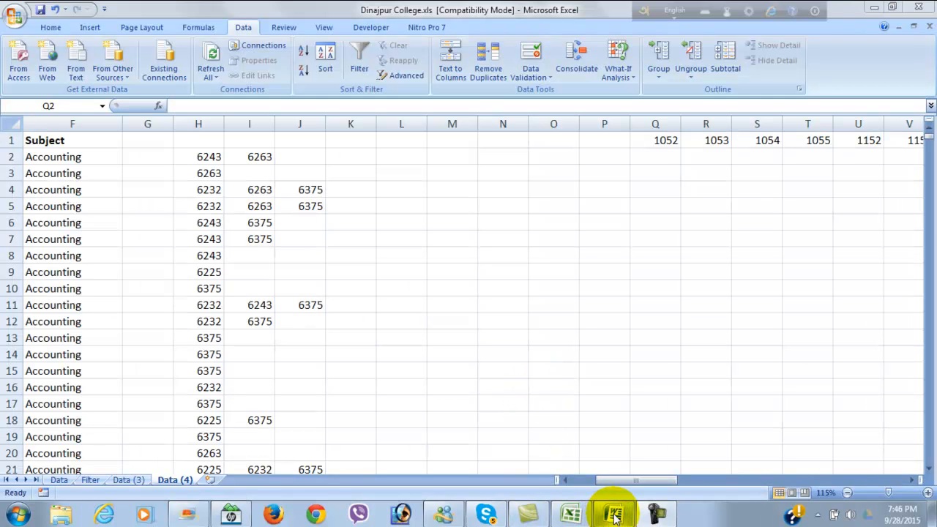
Switch to the Word instructions and examine the COUNTIF formula's range and criterion against H2:O2 and the code header row in the Excel sheet
{"action": "left_click", "coordinate": [613, 516]}
{"action": "scroll", "coordinate": [399, 171], "scroll_direction": "up", "scroll_amount": 3}
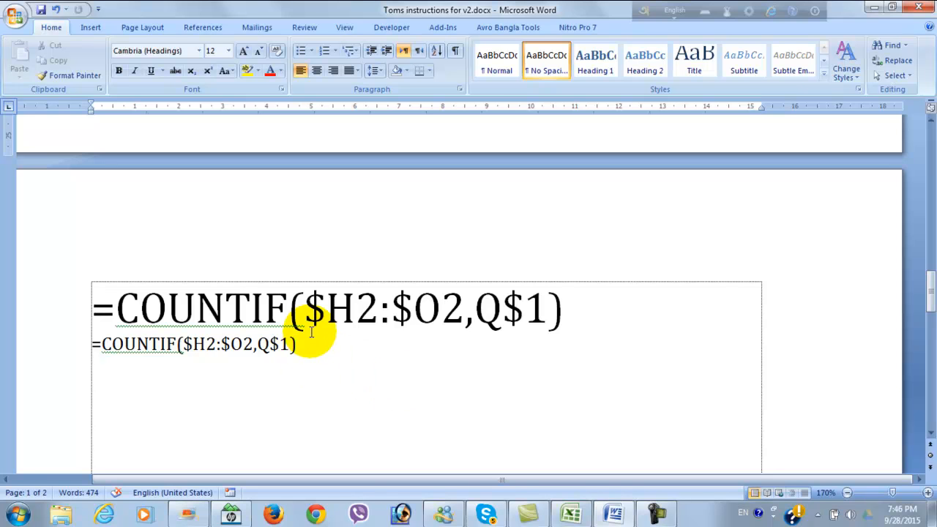
{"action": "left_click", "coordinate": [344, 339]}
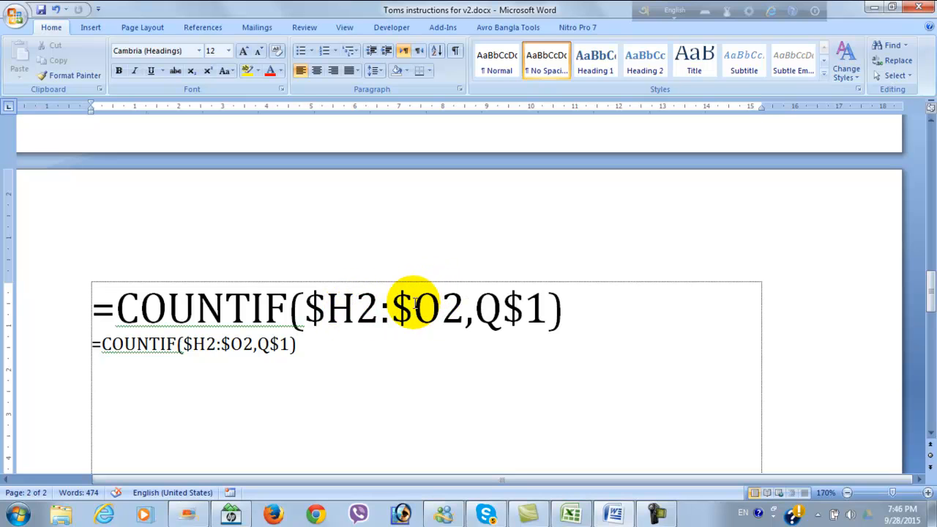
{"action": "double_click", "coordinate": [345, 304]}
{"action": "left_click", "coordinate": [358, 304]}
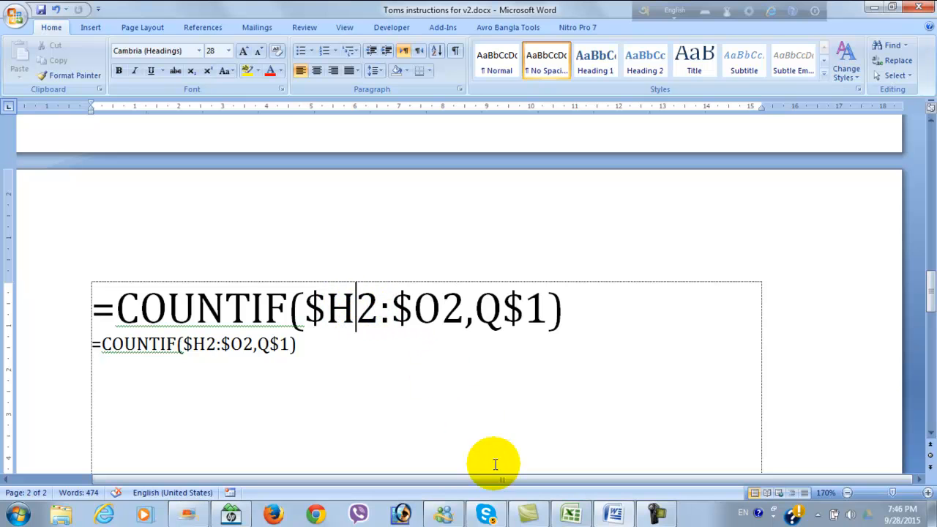
{"action": "left_click", "coordinate": [572, 515]}
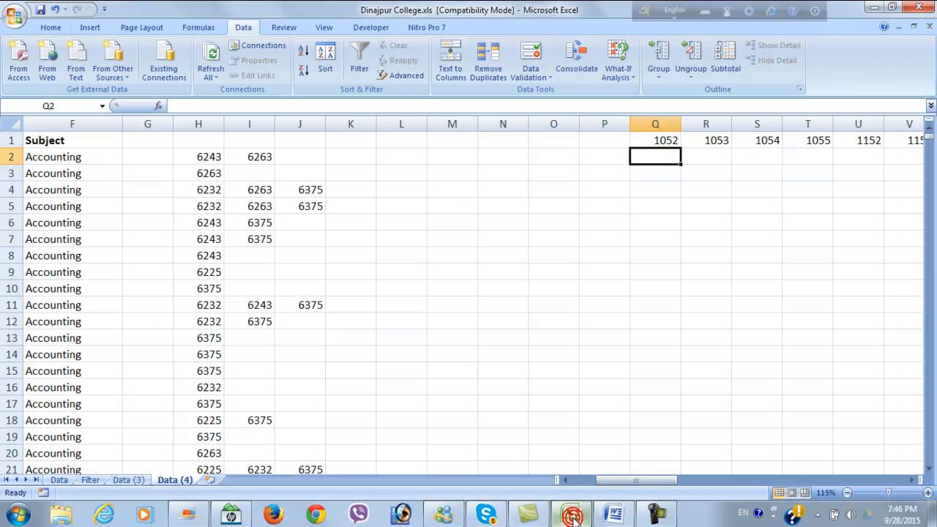
{"action": "left_click", "coordinate": [199, 159]}
{"action": "left_click_drag", "start_coordinate": [207, 155], "coordinate": [559, 157]}
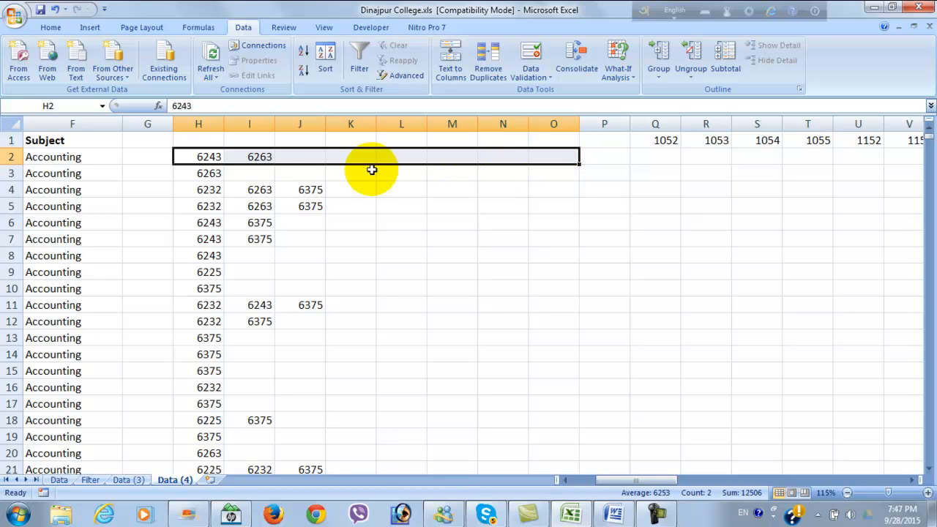
{"action": "left_click", "coordinate": [209, 158]}
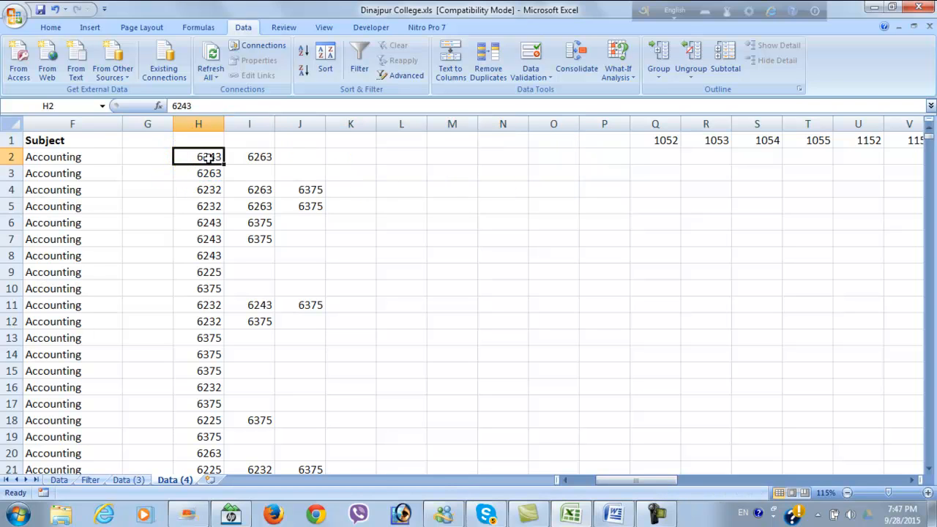
{"action": "left_click", "coordinate": [554, 158]}
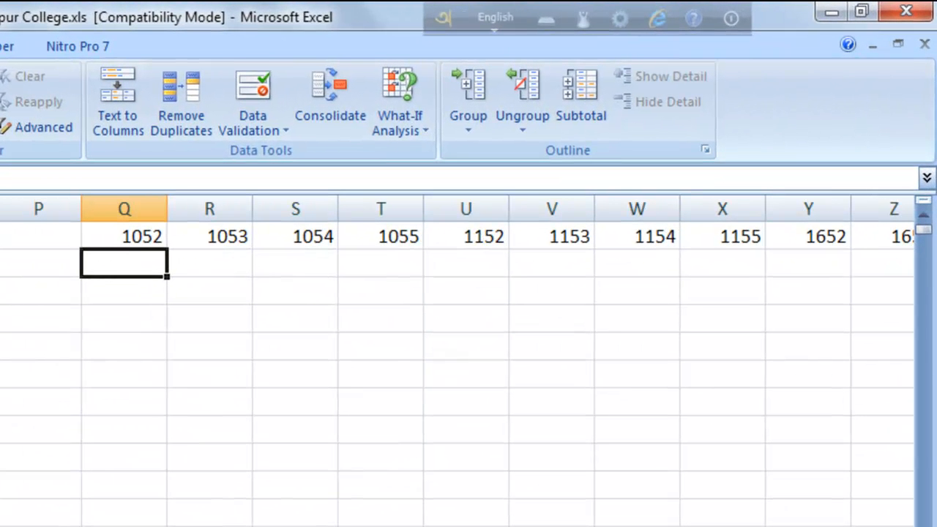
{"action": "key", "text": "alt+Tab"}
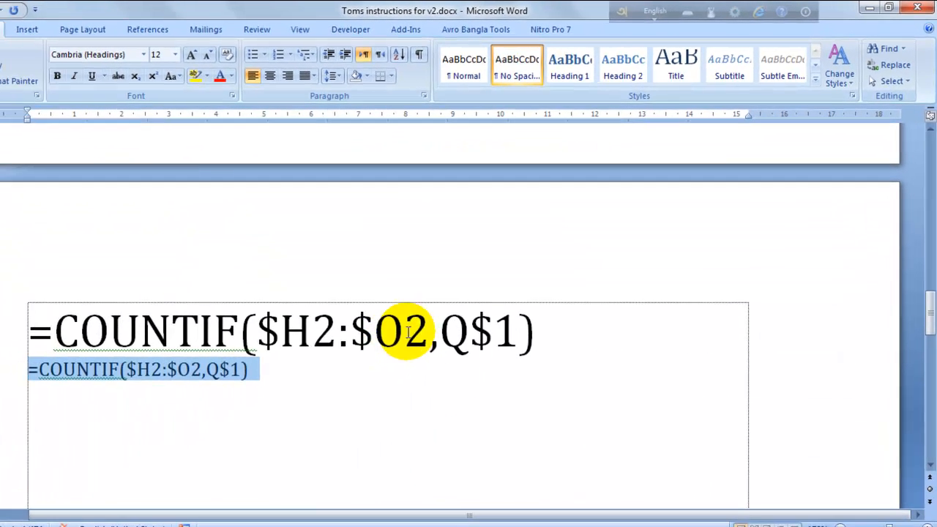
{"action": "left_click", "coordinate": [423, 333]}
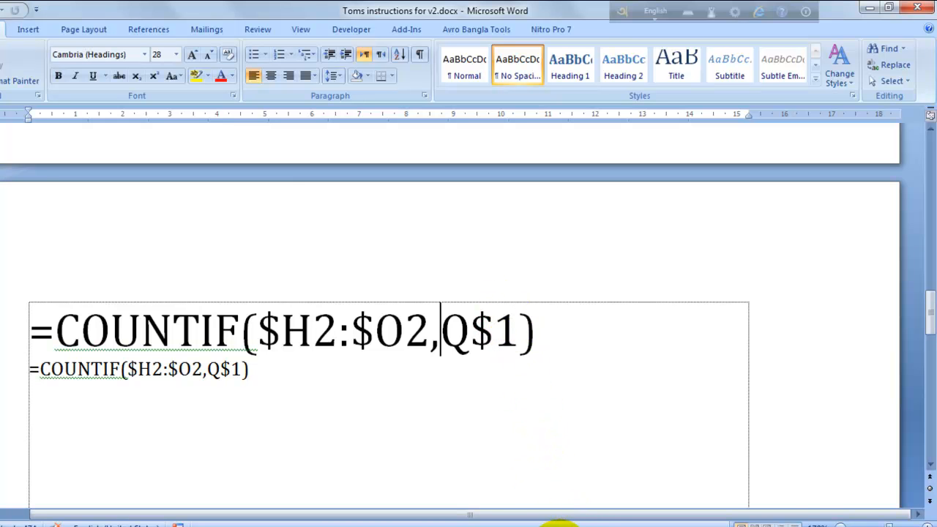
{"action": "left_click", "coordinate": [551, 525]}
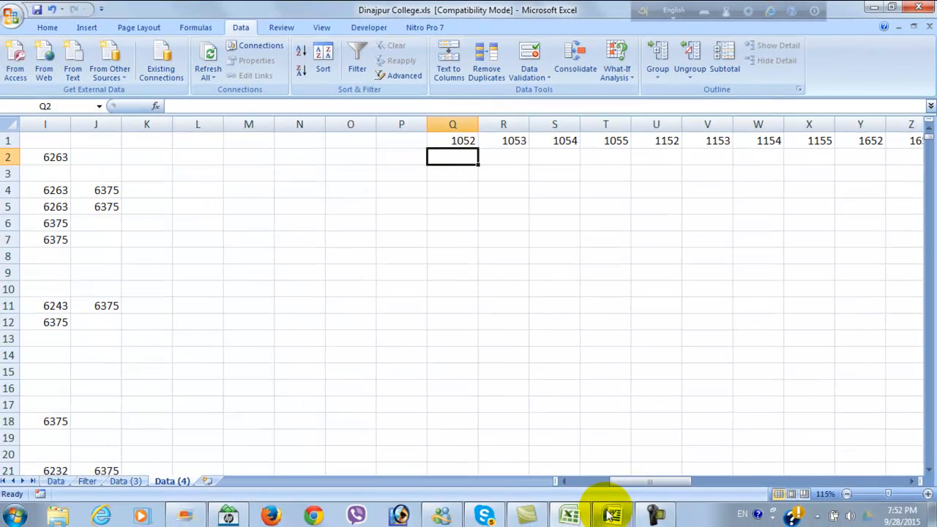
Copy the formula =COUNTIF($H2:$O2,Q$1) from the Word document and paste it into Q2 on the Data (4) sheet in Excel
{"action": "left_click", "coordinate": [613, 516]}
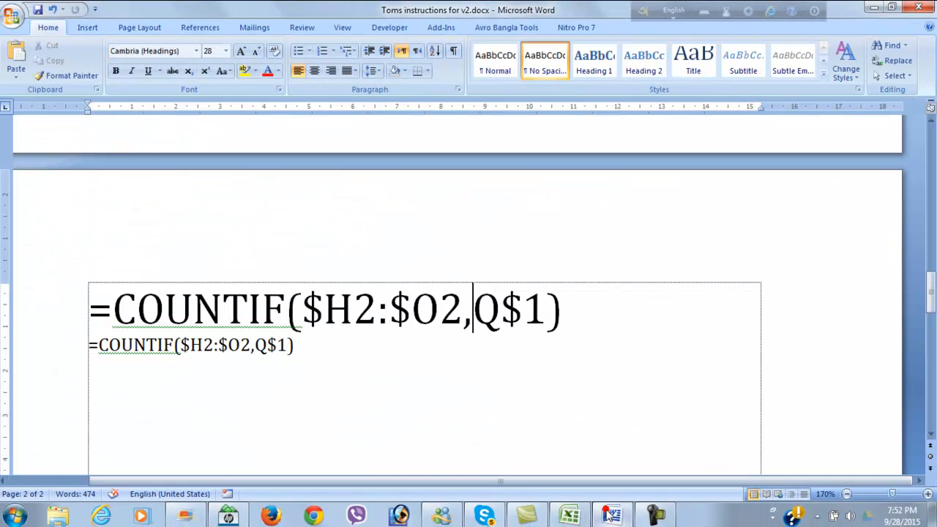
{"action": "left_click_drag", "start_coordinate": [57, 342], "coordinate": [98, 352]}
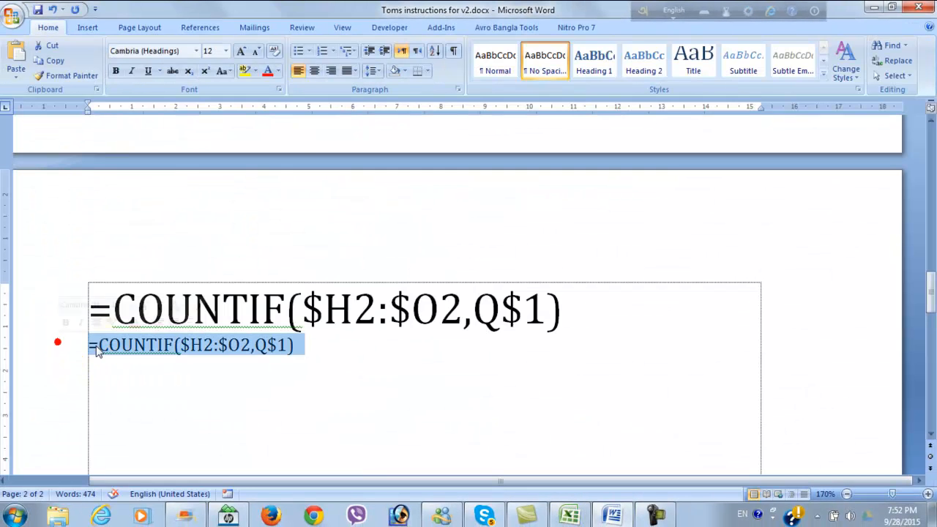
{"action": "right_click", "coordinate": [156, 351]}
{"action": "left_click", "coordinate": [245, 183]}
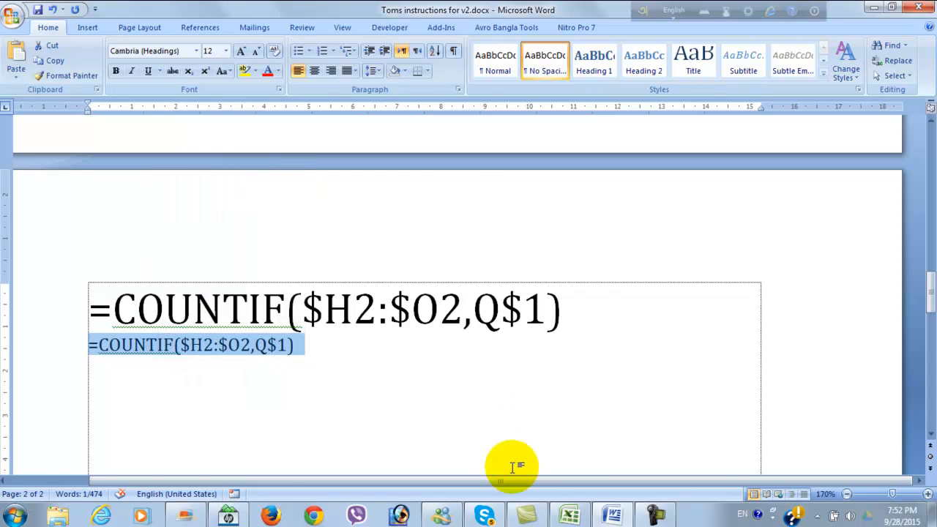
{"action": "left_click", "coordinate": [570, 516]}
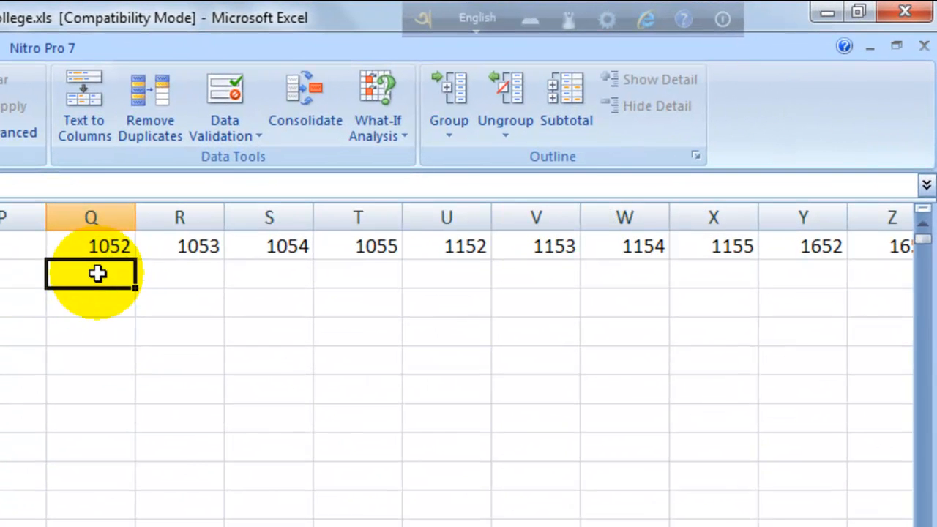
{"action": "right_click", "coordinate": [208, 236]}
{"action": "left_click", "coordinate": [212, 341]}
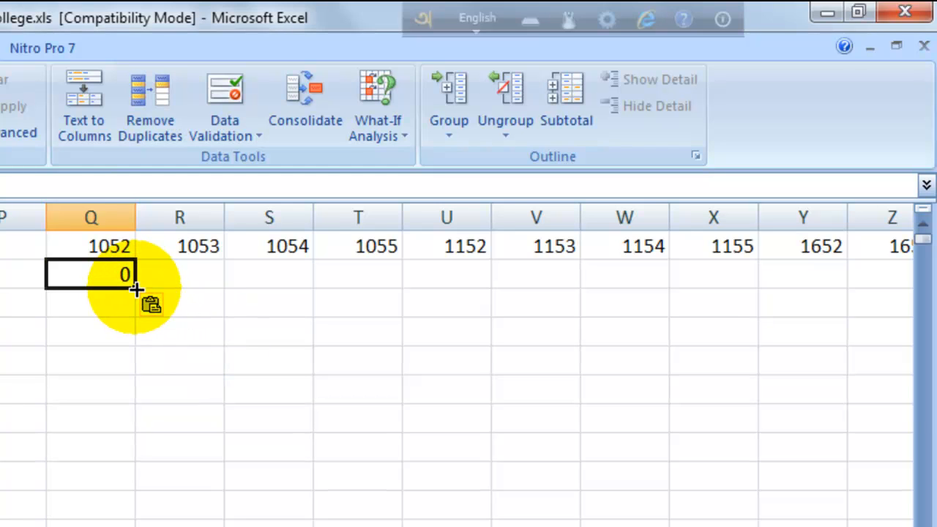
Fill the COUNTIF formula from Q2 across to BP2 and down through row 970
{"action": "left_click_drag", "start_coordinate": [136, 290], "coordinate": [723, 290]}
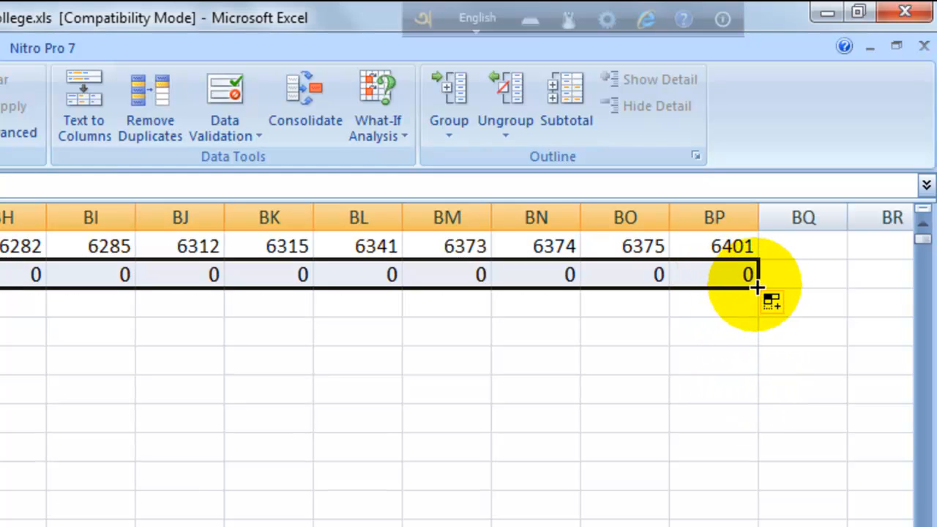
{"action": "left_click_drag", "start_coordinate": [756, 286], "coordinate": [848, 121]}
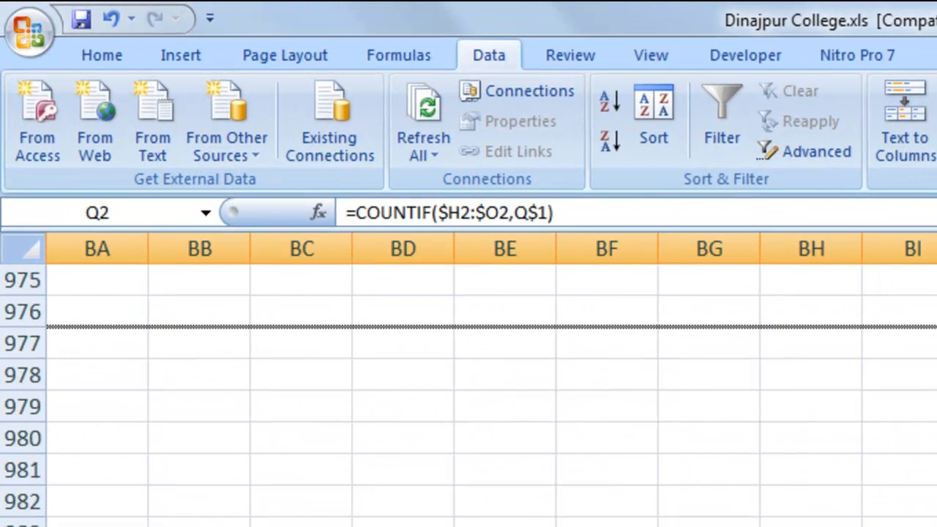
{"action": "left_click_drag", "start_coordinate": [936, 234], "coordinate": [936, 462]}
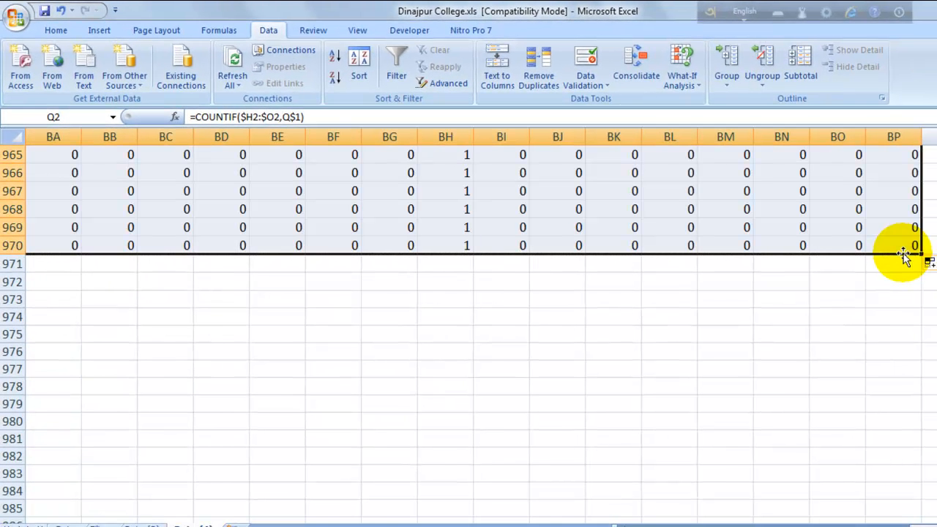
{"action": "scroll", "coordinate": [916, 324], "scroll_direction": "up", "scroll_amount": 1}
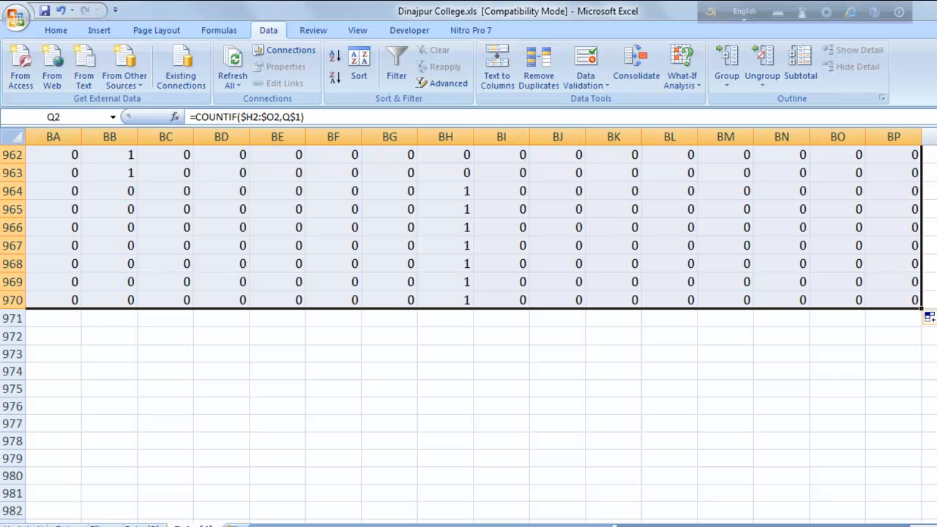
Examine the filled COUNTIF formulas along row 970 back to the registration number column and the first candidates' split paper codes
{"action": "left_click", "coordinate": [379, 301]}
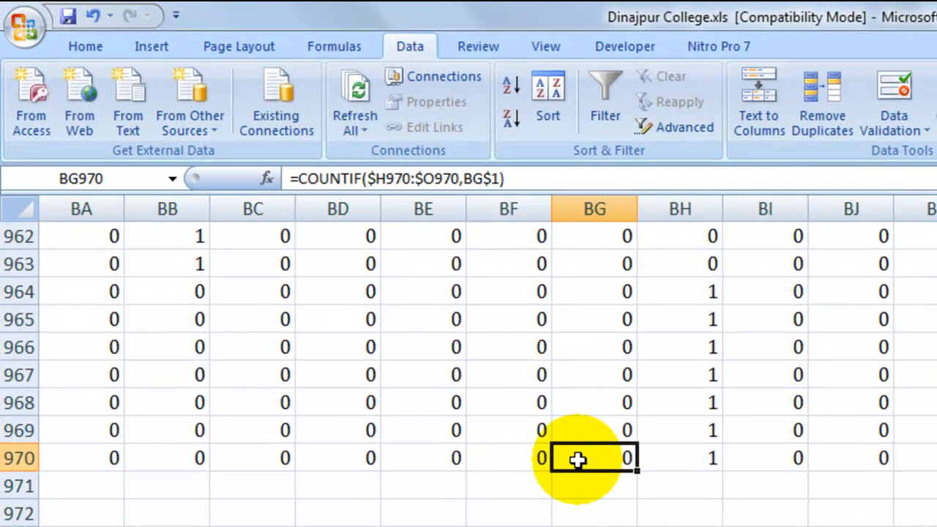
{"action": "key", "text": "Left"}
{"action": "key", "text": "Left"}
{"action": "key", "text": "Left"}
{"action": "key", "text": "Left"}
{"action": "key", "text": "Left"}
{"action": "key", "text": "Left"}
{"action": "key", "text": "Left"}
{"action": "key", "text": "Left"}
{"action": "key", "text": "Left"}
{"action": "key", "text": "Left"}
{"action": "key", "text": "Left"}
{"action": "key", "text": "Left"}
{"action": "key", "text": "Left"}
{"action": "key", "text": "Left"}
{"action": "key", "text": "Left"}
{"action": "key", "text": "Left"}
{"action": "key", "text": "Left"}
{"action": "key", "text": "Left"}
{"action": "key", "text": "Left"}
{"action": "key", "text": "Left"}
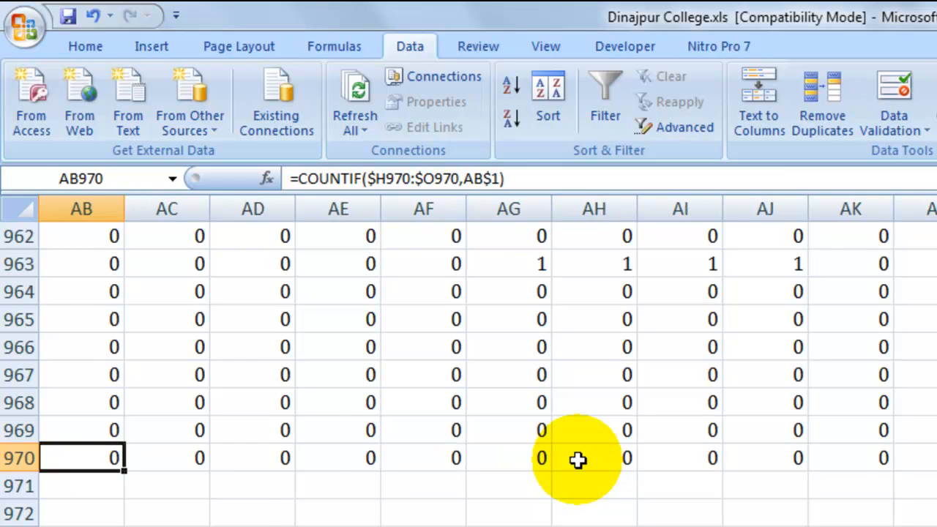
{"action": "key", "text": "Left"}
{"action": "key", "text": "Left"}
{"action": "key", "text": "Left"}
{"action": "key", "text": "Left"}
{"action": "key", "text": "Left"}
{"action": "key", "text": "Left"}
{"action": "key", "text": "Left"}
{"action": "key", "text": "Left"}
{"action": "key", "text": "Left"}
{"action": "key", "text": "Left"}
{"action": "key", "text": "Left"}
{"action": "key", "text": "Left"}
{"action": "key", "text": "Left"}
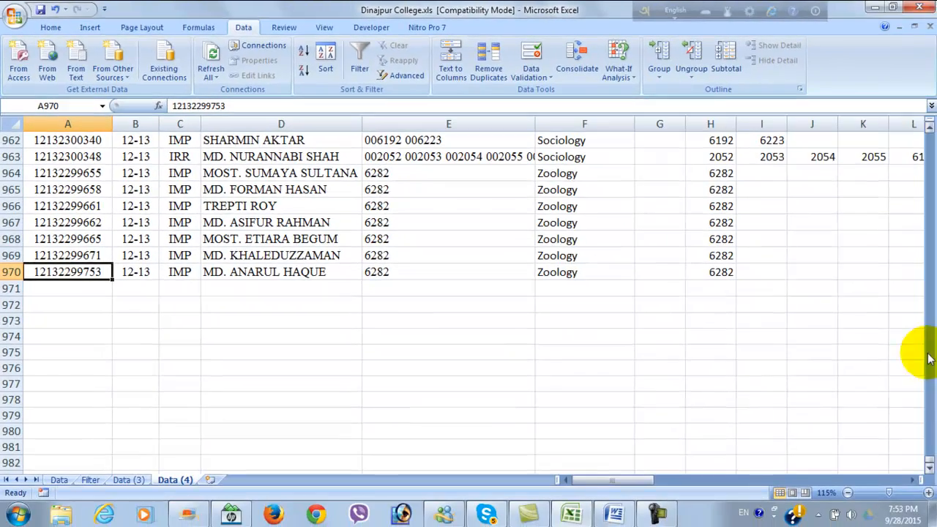
{"action": "left_click_drag", "start_coordinate": [930, 462], "coordinate": [927, 109]}
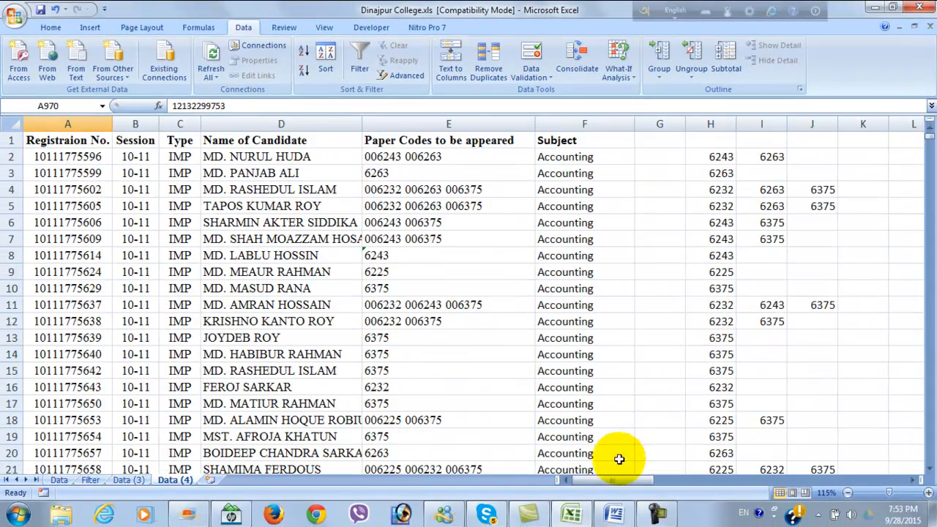
{"action": "left_click_drag", "start_coordinate": [623, 476], "coordinate": [704, 484]}
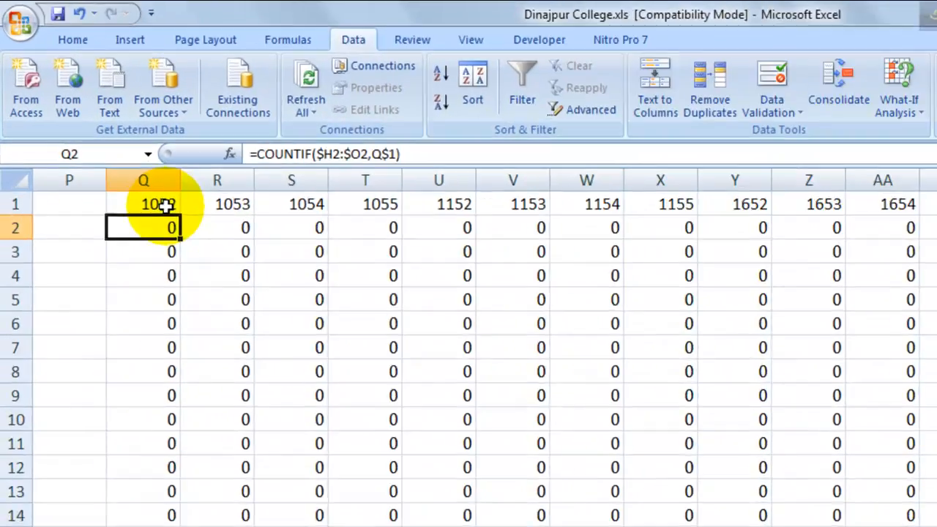
Compare the code header in Q1 with the COUNTIF formulas in Q2, Q4 and Q9
{"action": "left_click", "coordinate": [114, 142]}
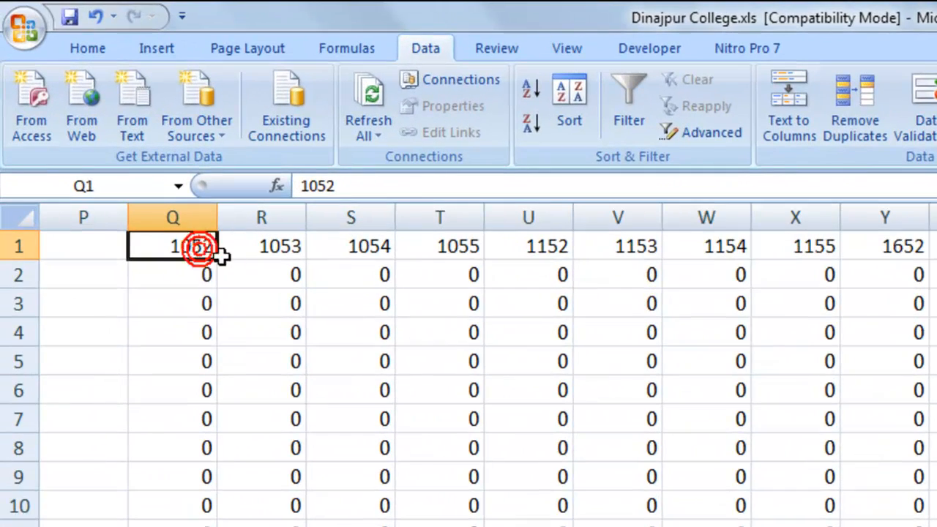
{"action": "left_click", "coordinate": [203, 275]}
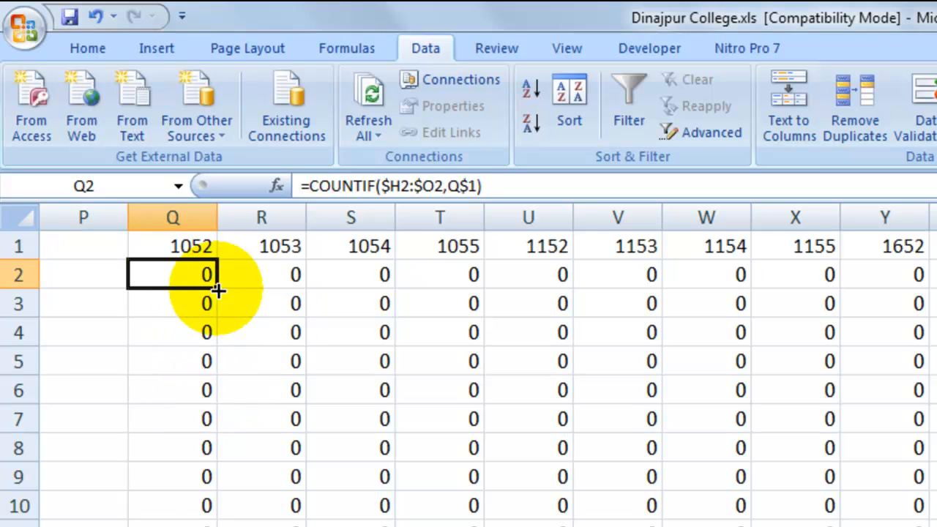
{"action": "left_click", "coordinate": [209, 333]}
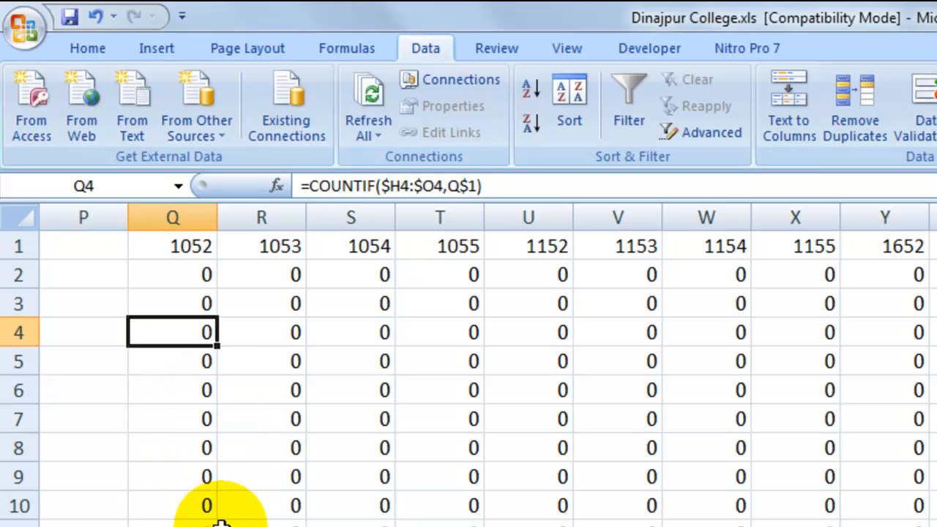
{"action": "left_click", "coordinate": [168, 276]}
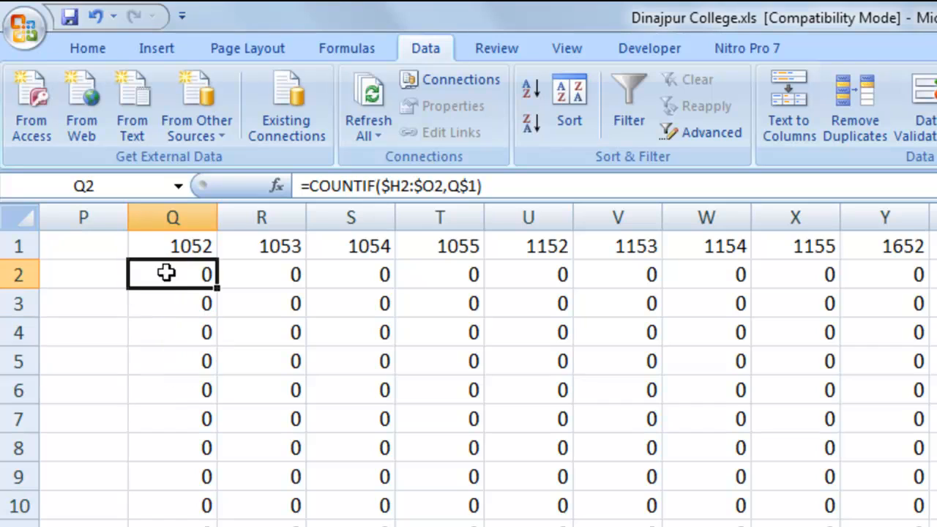
{"action": "left_click_drag", "start_coordinate": [183, 273], "coordinate": [183, 429]}
{"action": "left_click", "coordinate": [202, 477]}
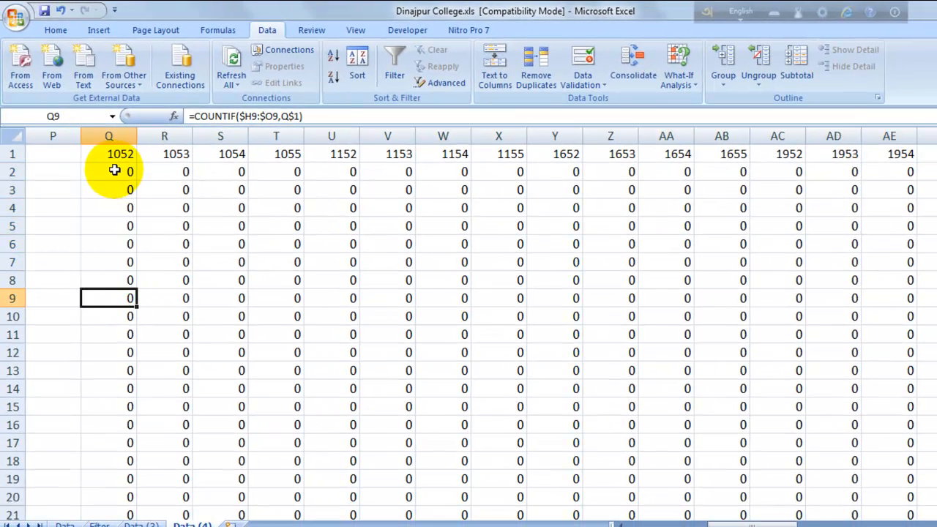
Add a SUM of Q2:Q970 in Q971, below the first code's counts
{"action": "left_click_drag", "start_coordinate": [115, 170], "coordinate": [118, 240]}
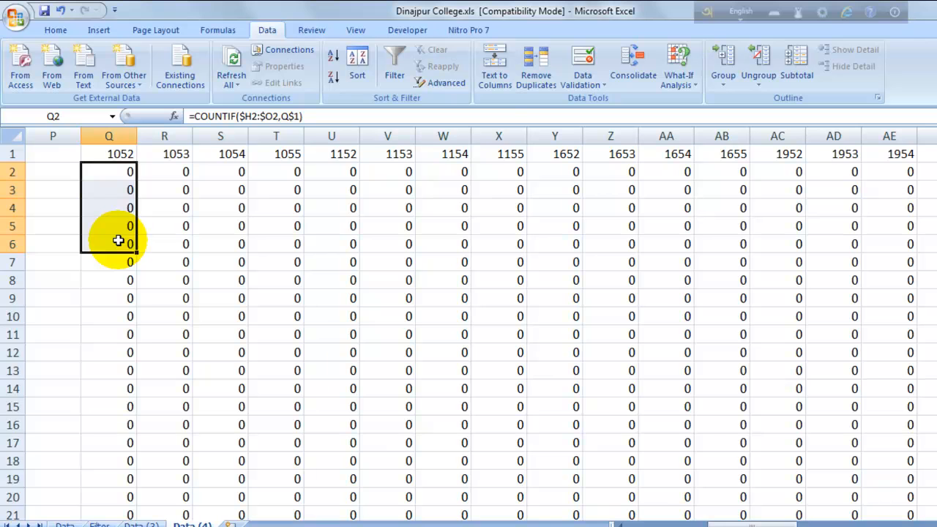
{"action": "key", "text": "ctrl+shift+Down"}
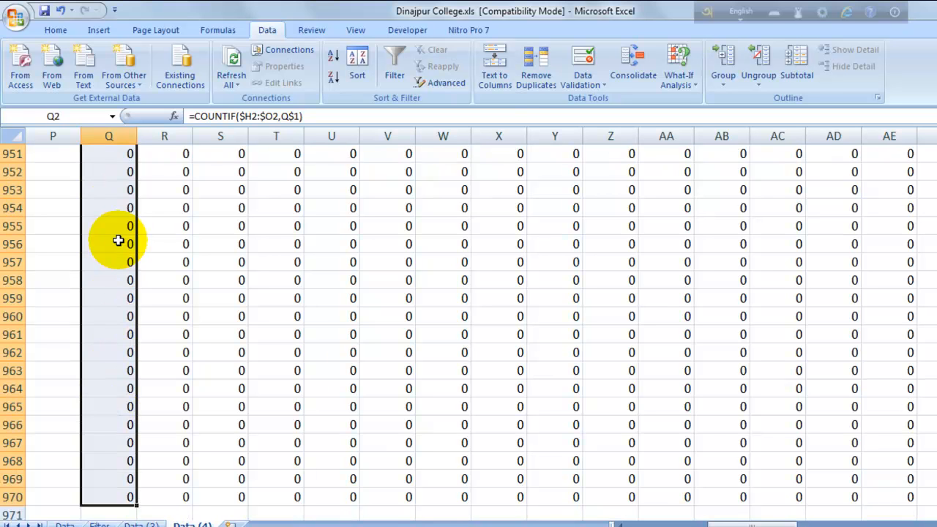
{"action": "key", "text": "shift+Down"}
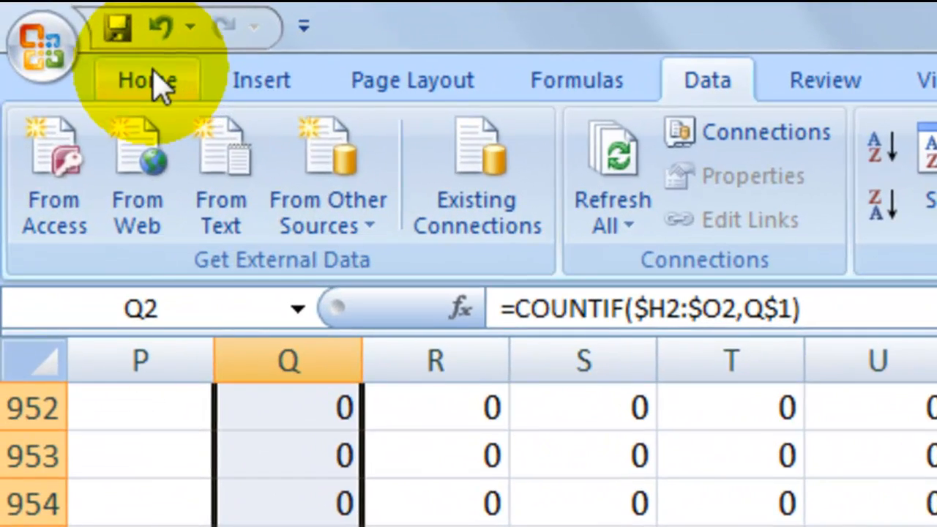
{"action": "left_click", "coordinate": [157, 84]}
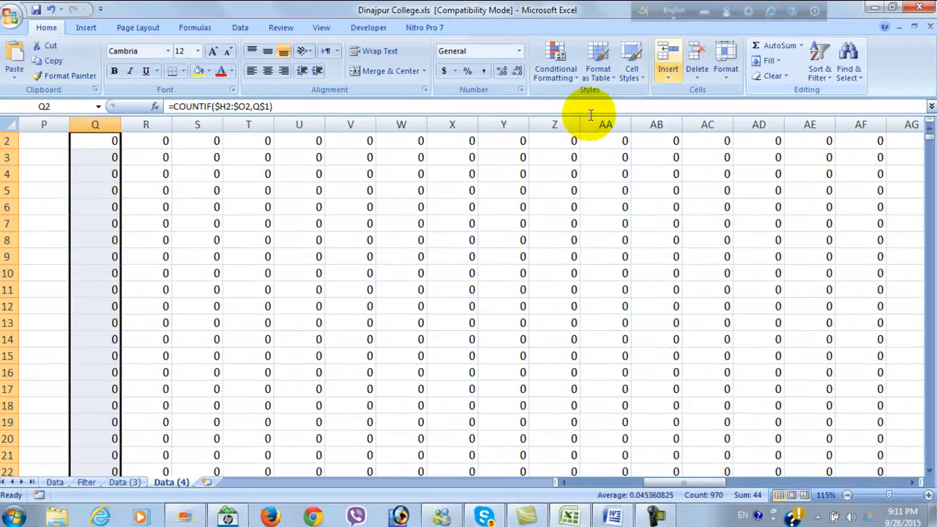
{"action": "scroll", "coordinate": [134, 282], "scroll_direction": "down", "scroll_amount": 7}
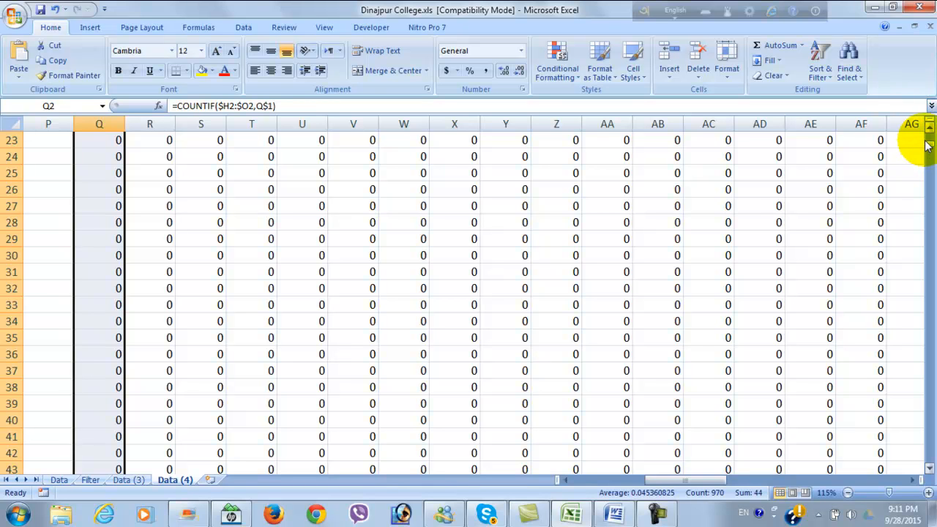
{"action": "left_click_drag", "start_coordinate": [930, 149], "coordinate": [929, 469]}
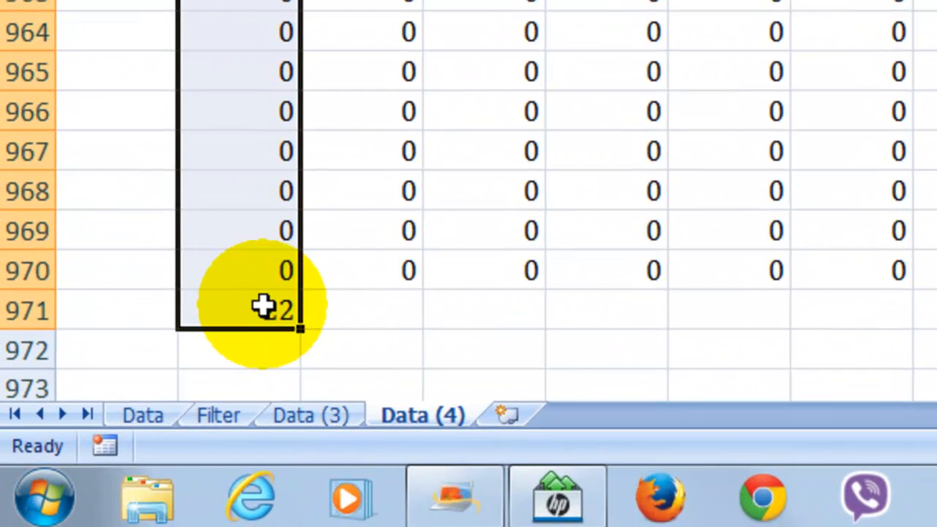
Fill the SUM formula from Q971 across row 971 to BP971
{"action": "left_click", "coordinate": [229, 335]}
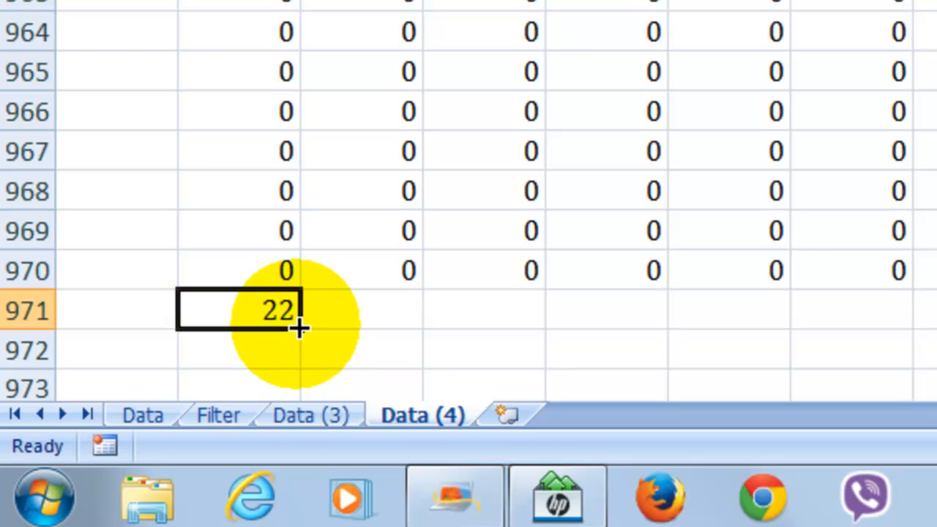
{"action": "left_click_drag", "start_coordinate": [299, 331], "coordinate": [936, 311]}
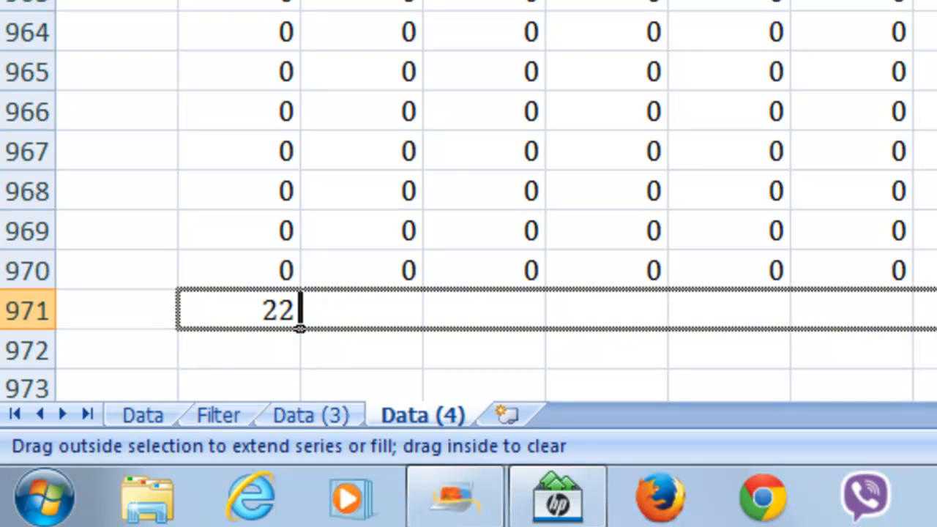
{"action": "left_click_drag", "start_coordinate": [299, 327], "coordinate": [58, 327]}
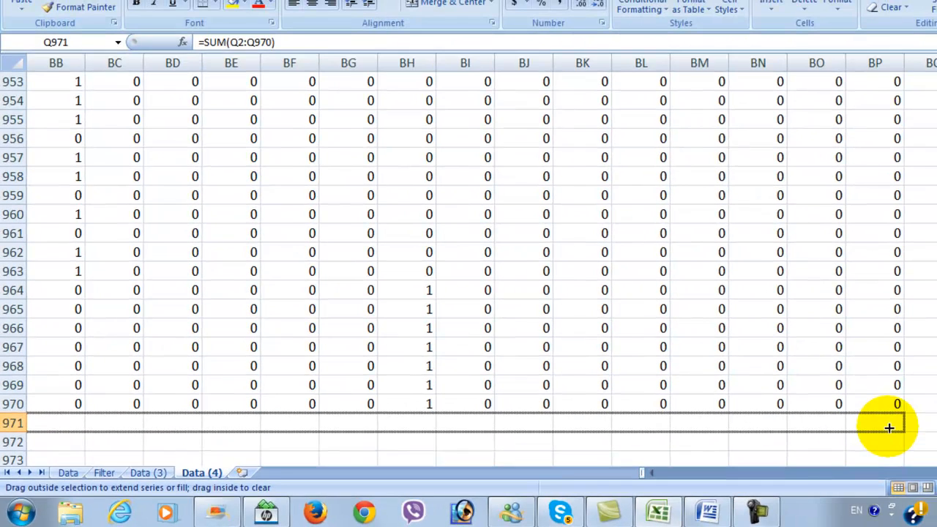
{"action": "left_click_drag", "start_coordinate": [889, 424], "coordinate": [888, 424]}
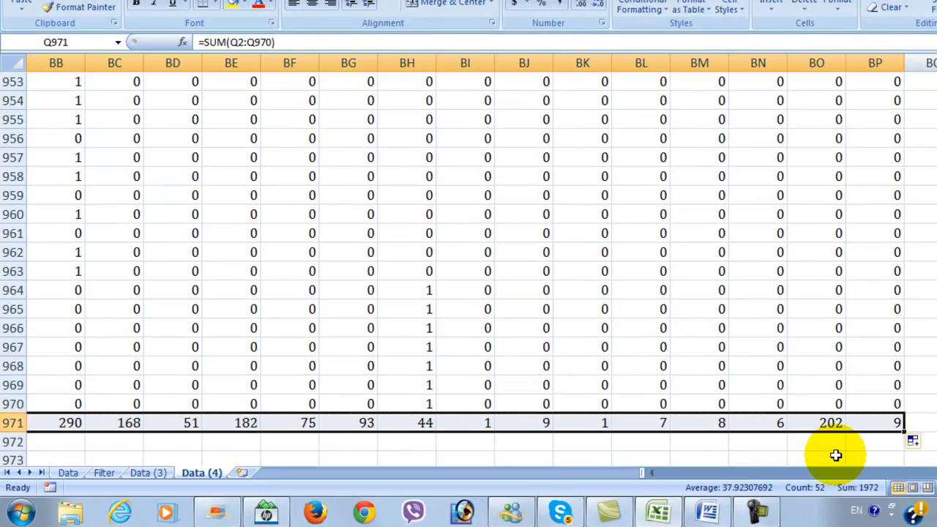
Enter the label Total in P971, beside the row of code sums
{"action": "left_click", "coordinate": [805, 470]}
{"action": "left_click", "coordinate": [790, 473]}
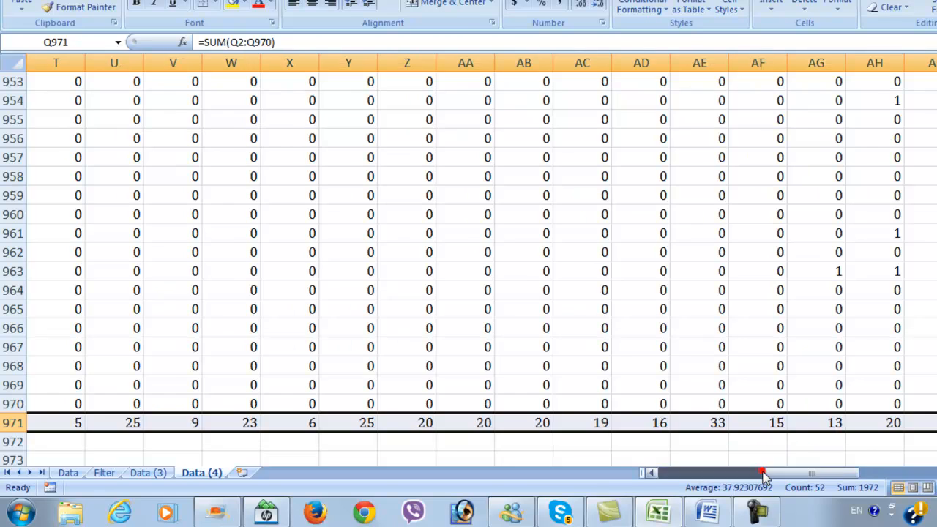
{"action": "left_click", "coordinate": [778, 473]}
{"action": "left_click_drag", "start_coordinate": [774, 473], "coordinate": [784, 460]}
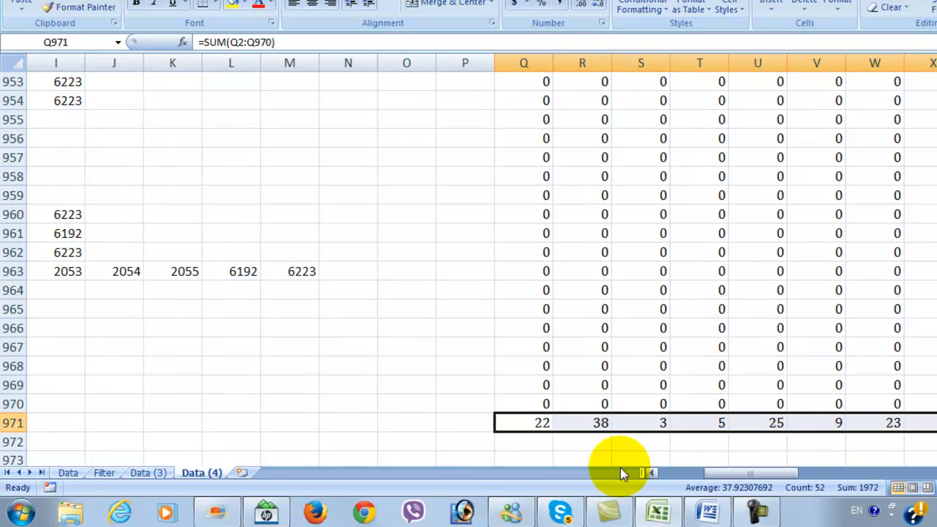
{"action": "left_click", "coordinate": [477, 425]}
{"action": "left_click", "coordinate": [579, 398]}
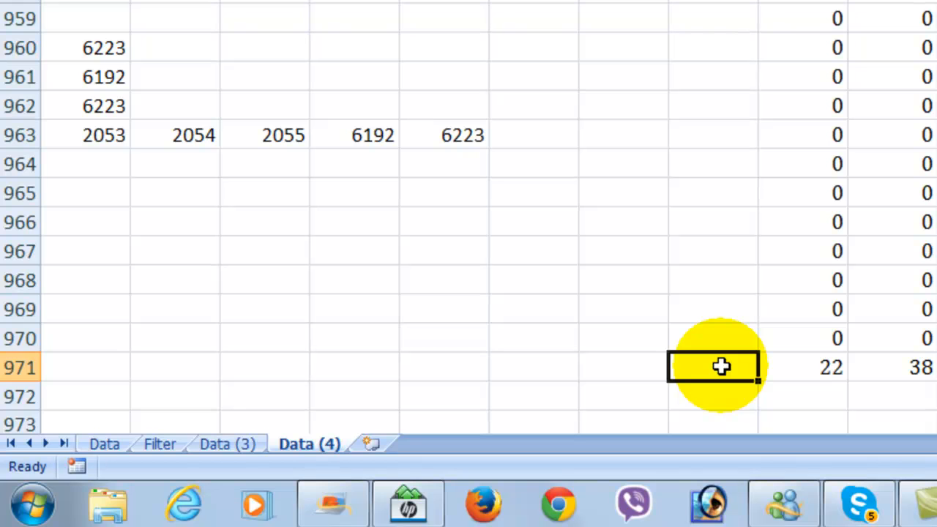
{"action": "type", "text": "T"}
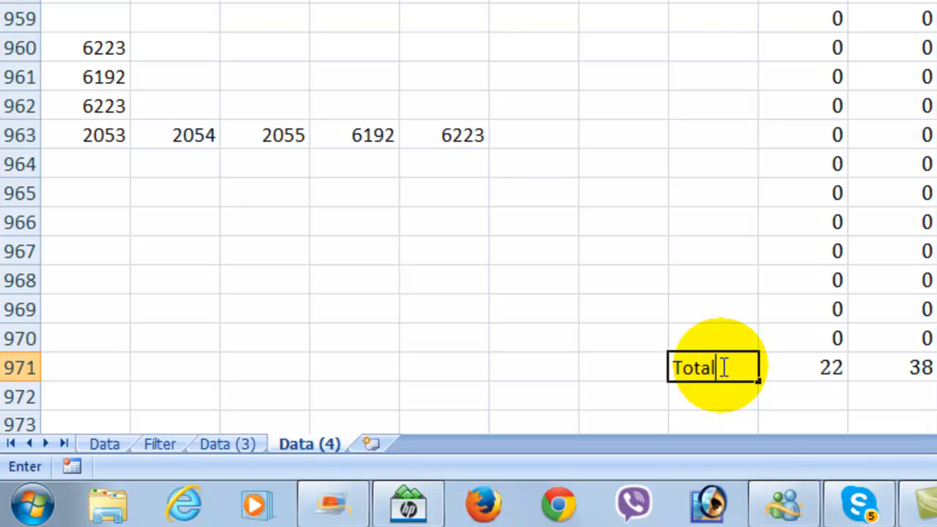
{"action": "type", "text": "otal"}
{"action": "left_click", "coordinate": [832, 368]}
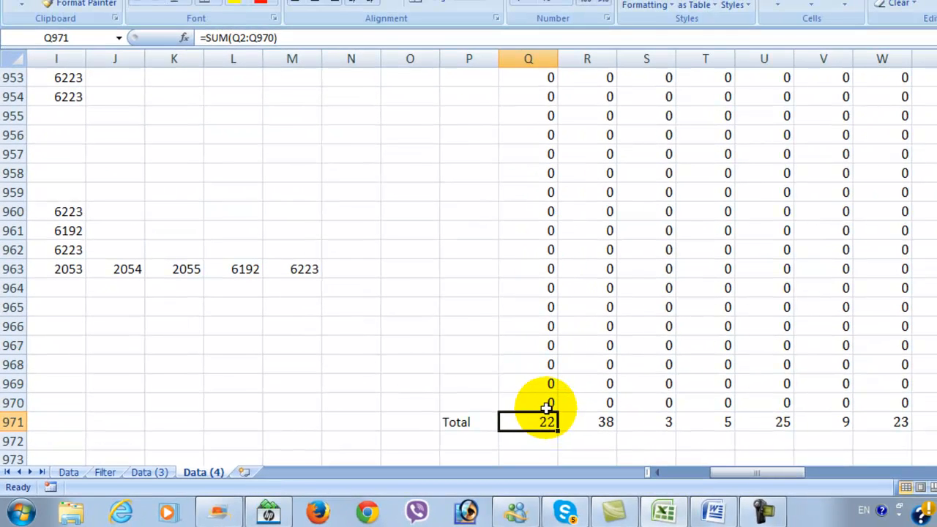
Review the counts in column Q against its code header and the Paper Codes to be appeared column
{"action": "left_click_drag", "start_coordinate": [542, 423], "coordinate": [537, 342]}
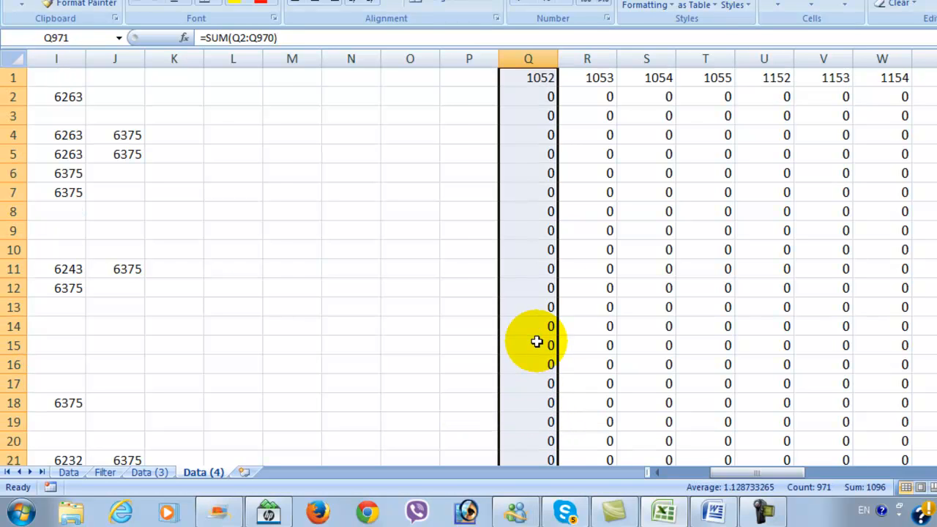
{"action": "left_click", "coordinate": [533, 115]}
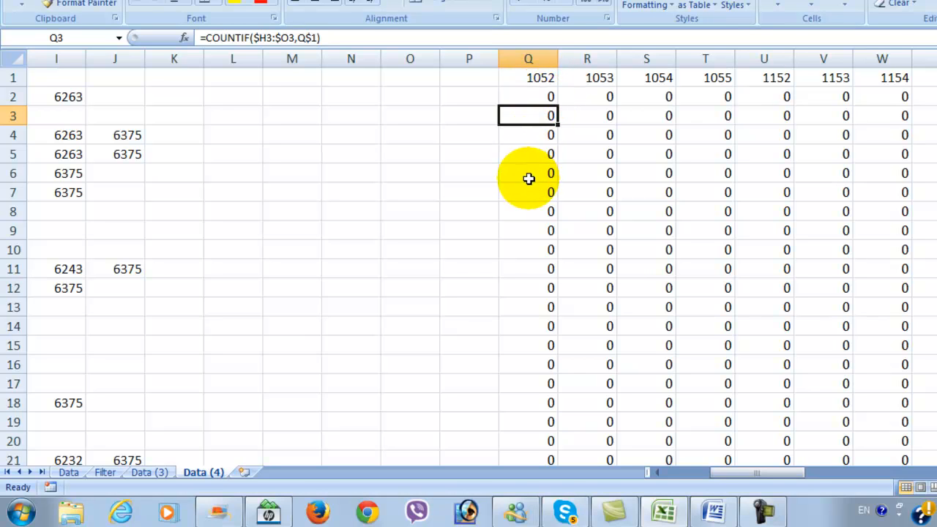
{"action": "left_click_drag", "start_coordinate": [547, 93], "coordinate": [549, 153]}
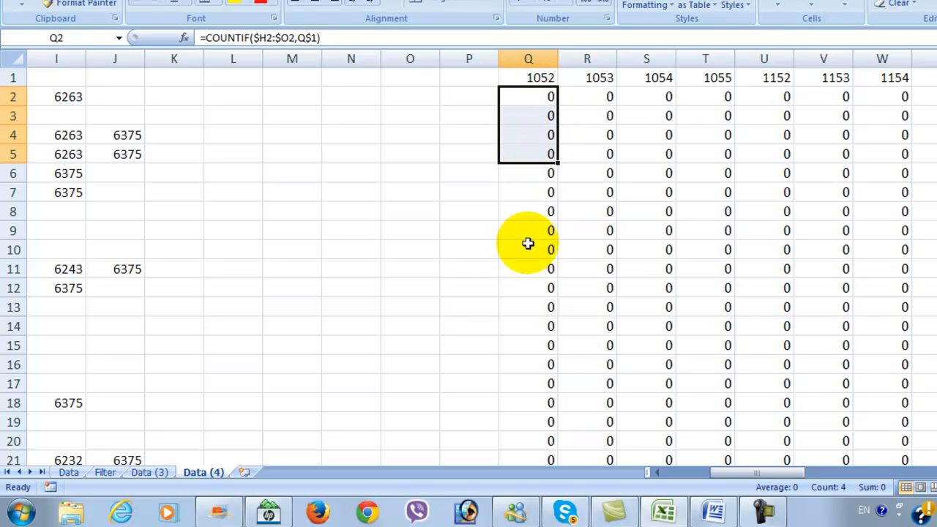
{"action": "left_click", "coordinate": [532, 217]}
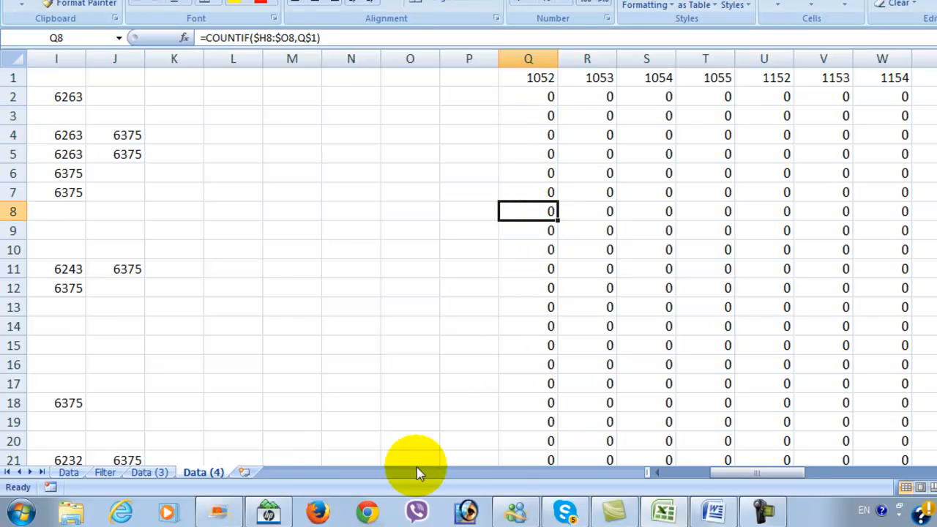
{"action": "left_click", "coordinate": [677, 471]}
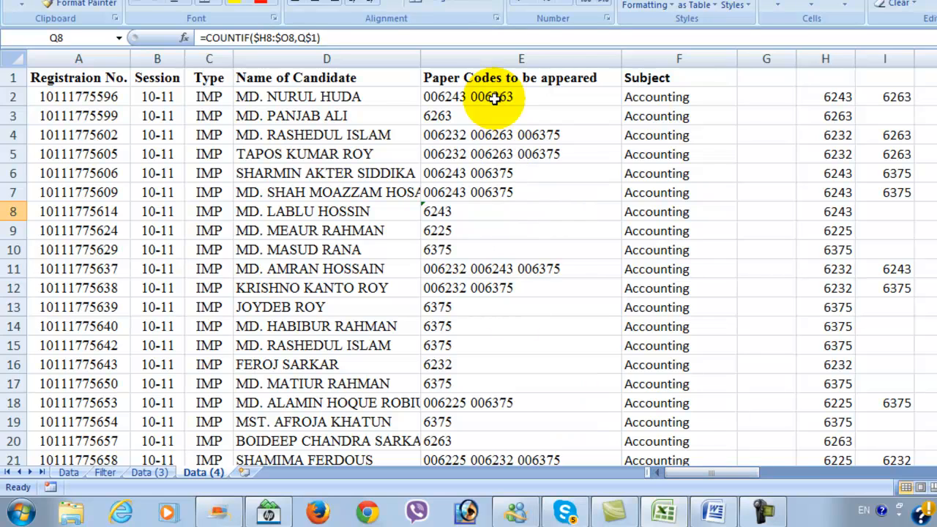
{"action": "left_click", "coordinate": [512, 58]}
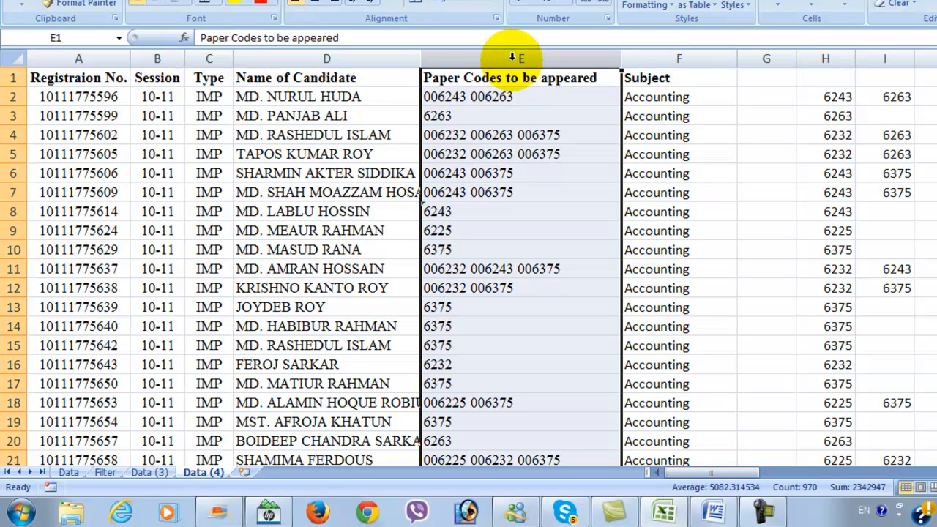
{"action": "key", "text": "ctrl+f"}
{"action": "right_click", "coordinate": [513, 59]}
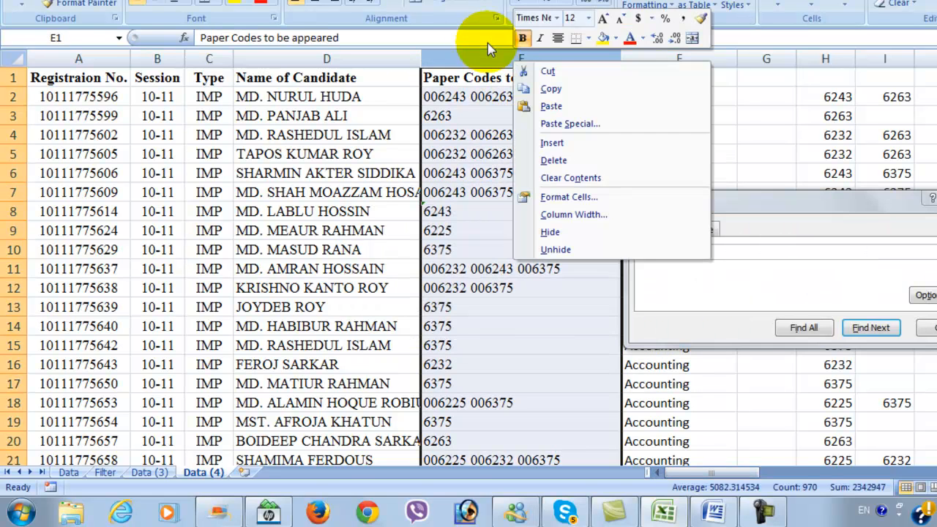
{"action": "left_click", "coordinate": [822, 202]}
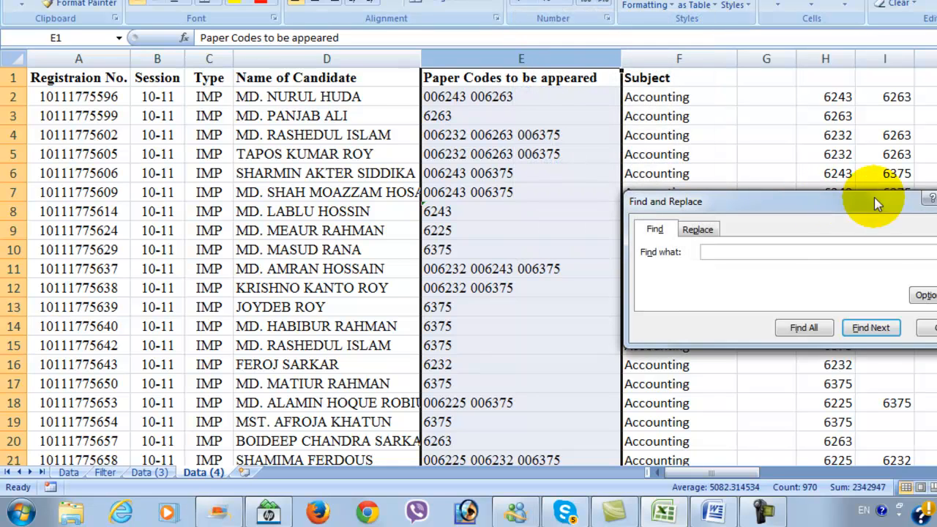
{"action": "left_click", "coordinate": [933, 199]}
Search the Paper Codes to be appeared column for all occurrences of 1052
{"action": "left_click", "coordinate": [526, 59]}
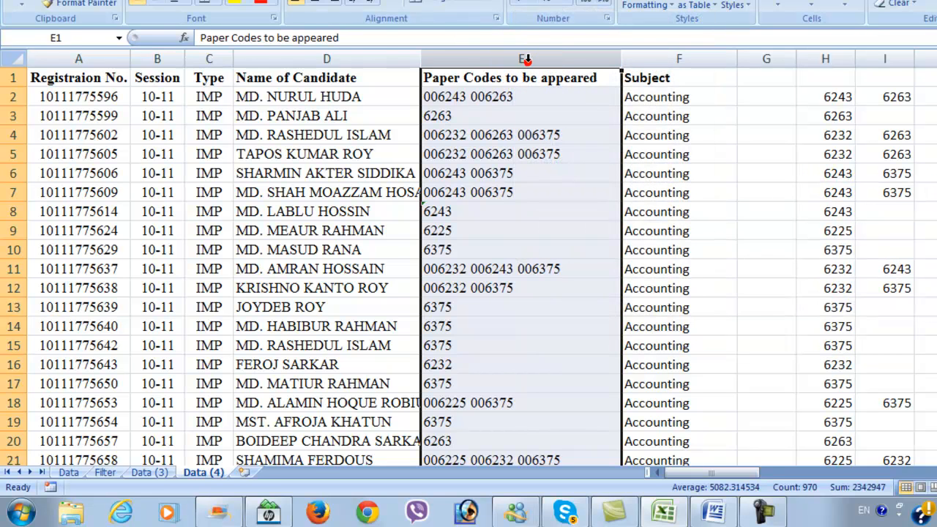
{"action": "key", "text": "ctrl+f"}
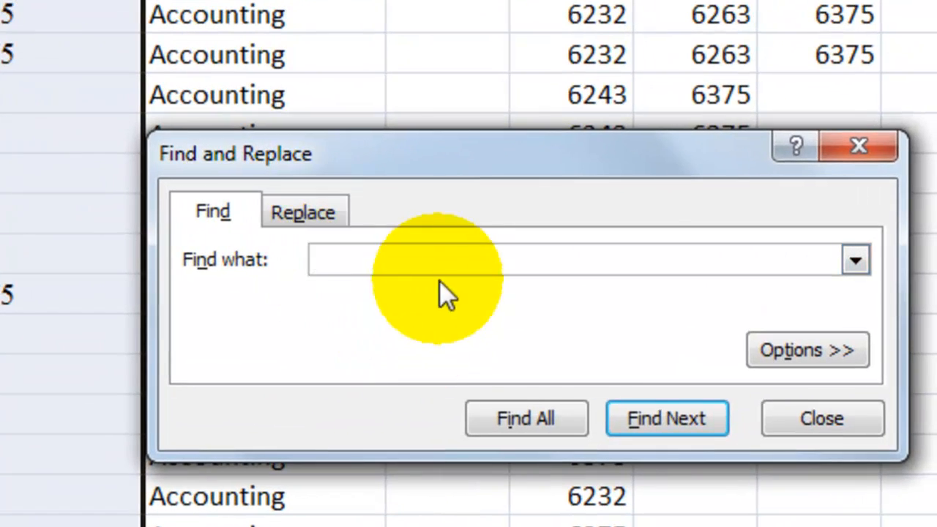
{"action": "left_click", "coordinate": [440, 256]}
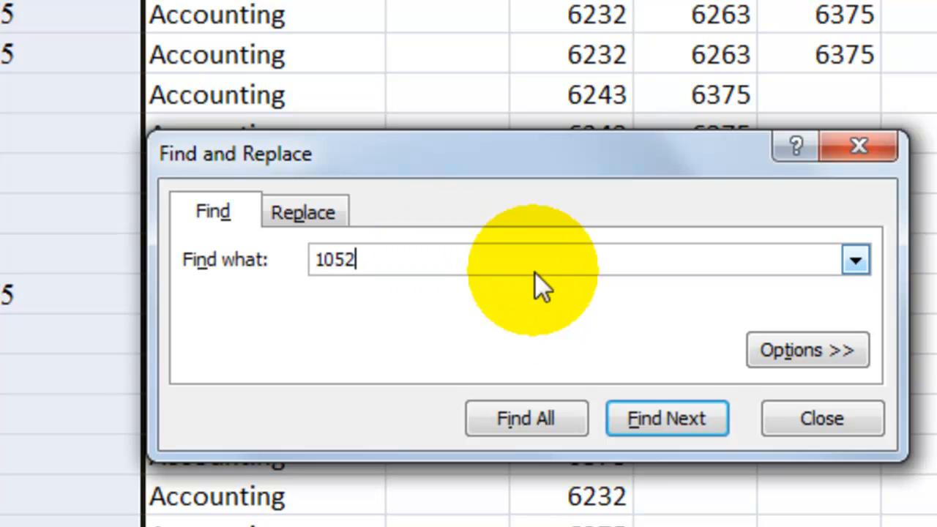
{"action": "left_click", "coordinate": [520, 418]}
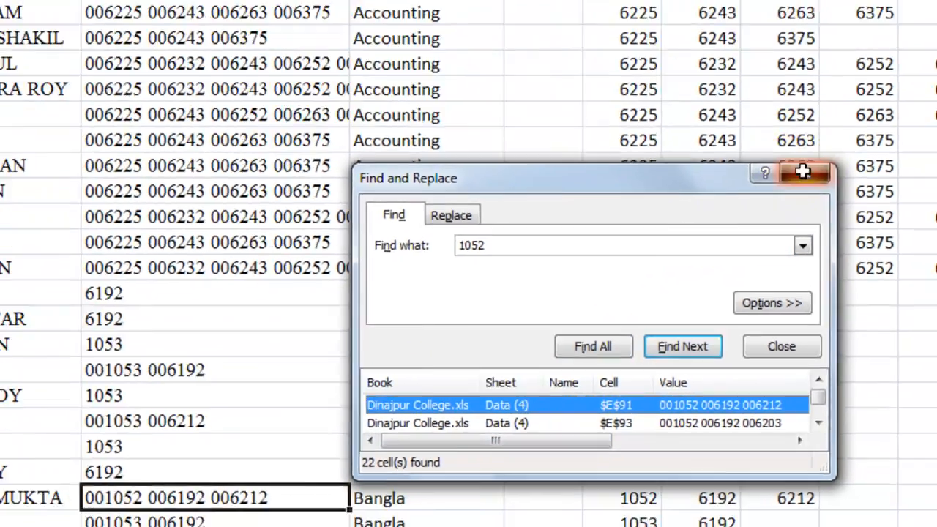
{"action": "left_click", "coordinate": [785, 119]}
Turn on filtering for the row of unique code headers, Q1:BP1
{"action": "left_click_drag", "start_coordinate": [630, 479], "coordinate": [697, 481]}
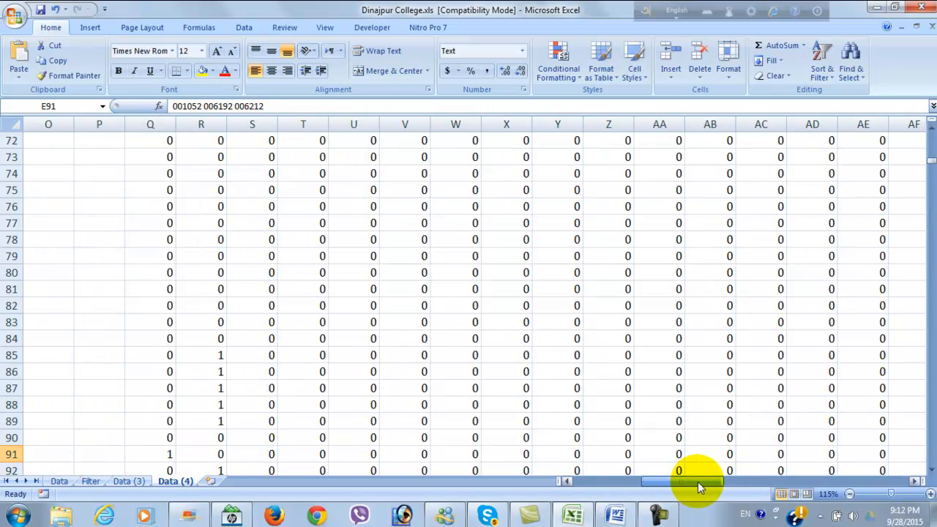
{"action": "left_click", "coordinate": [931, 175]}
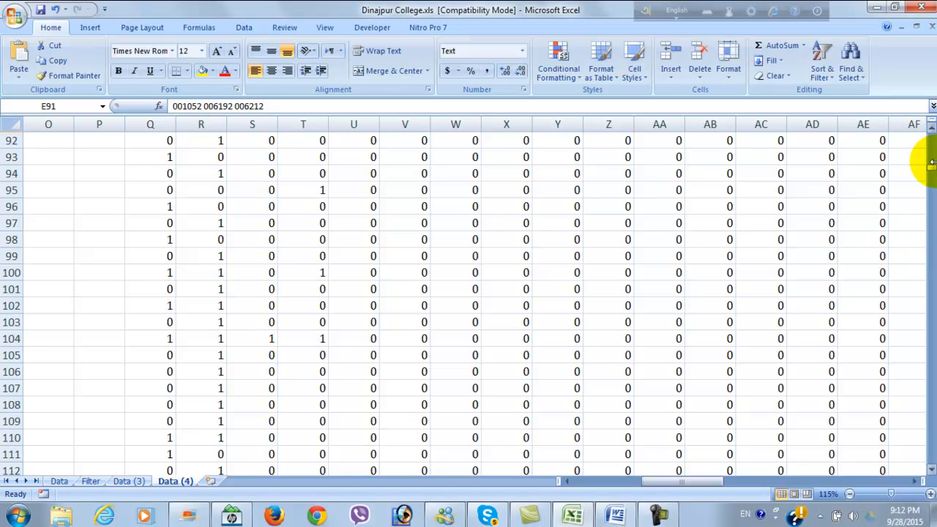
{"action": "left_click_drag", "start_coordinate": [931, 172], "coordinate": [924, 144]}
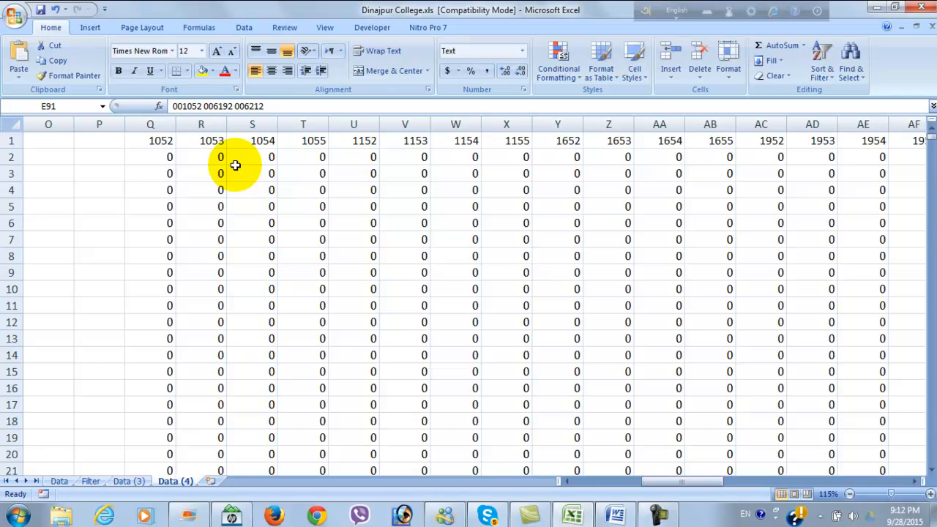
{"action": "left_click", "coordinate": [256, 196]}
{"action": "left_click_drag", "start_coordinate": [145, 141], "coordinate": [805, 143]}
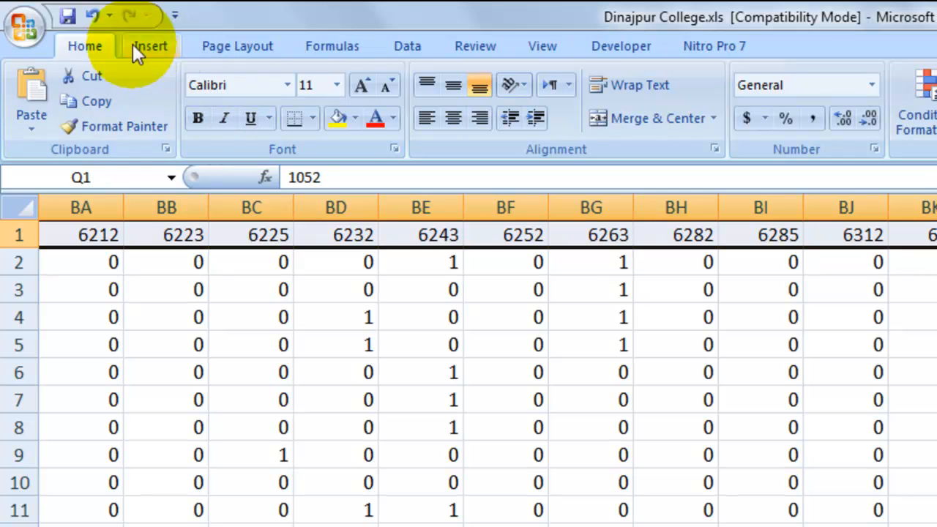
{"action": "left_click", "coordinate": [408, 46]}
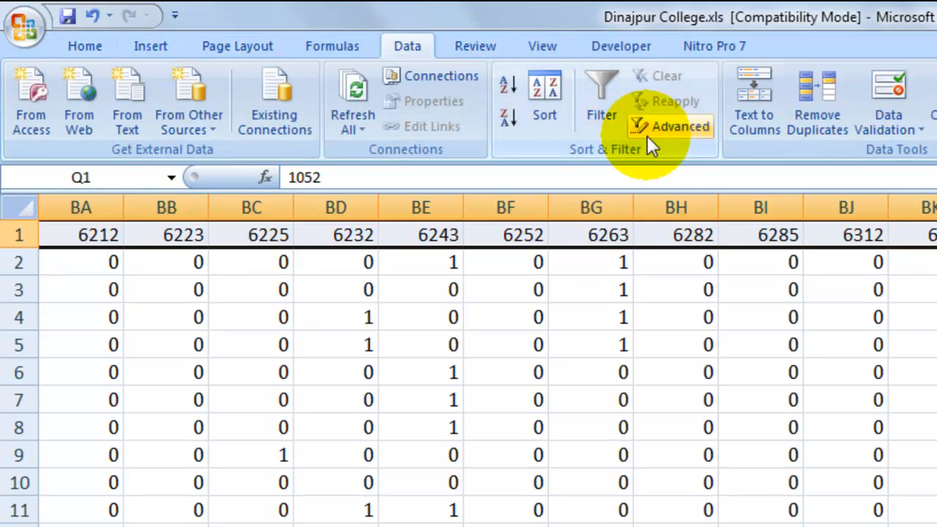
{"action": "left_click", "coordinate": [604, 85]}
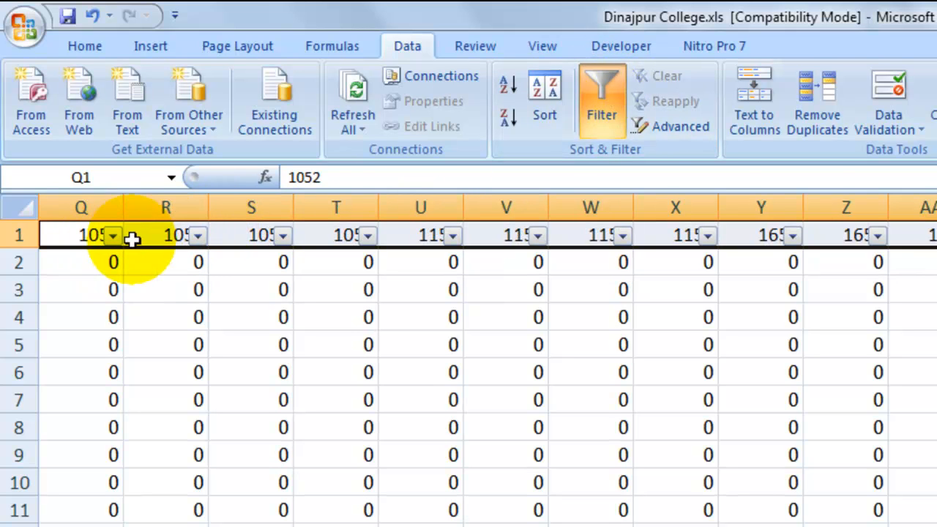
Filter the 1052 code column by excluding rows with the value 0
{"action": "left_click", "coordinate": [78, 263]}
{"action": "left_click", "coordinate": [78, 245]}
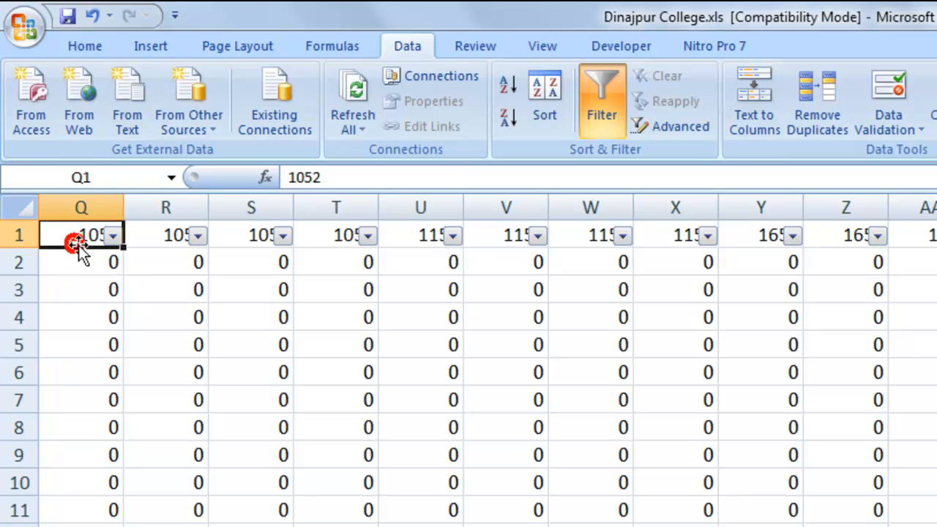
{"action": "left_click", "coordinate": [114, 235]}
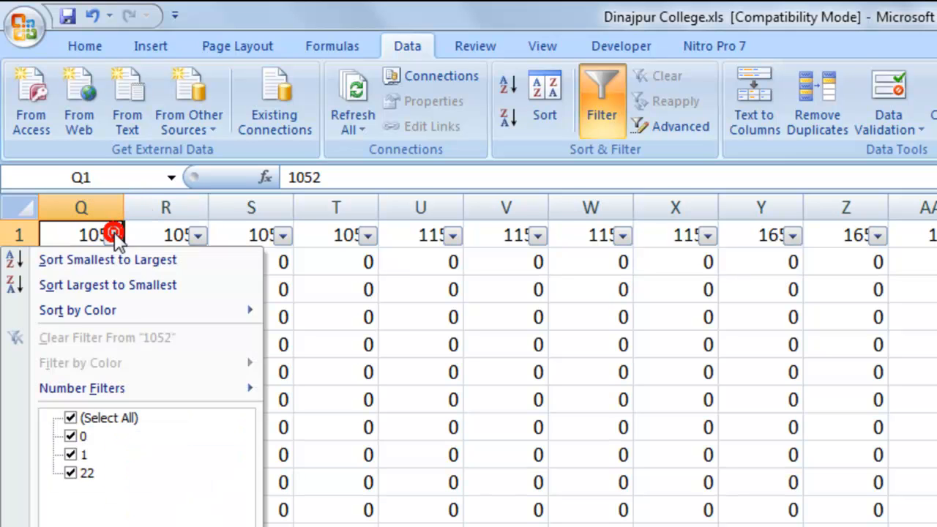
{"action": "left_click", "coordinate": [71, 437]}
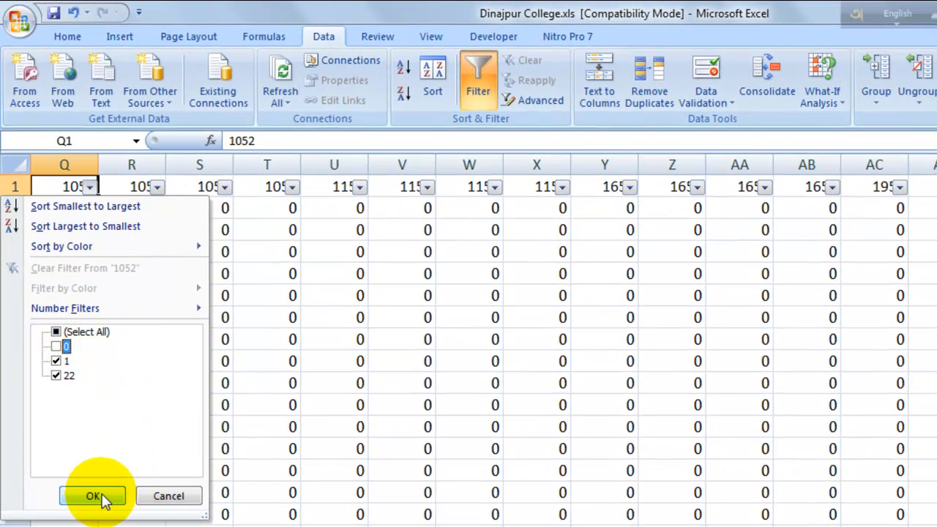
{"action": "left_click", "coordinate": [94, 496]}
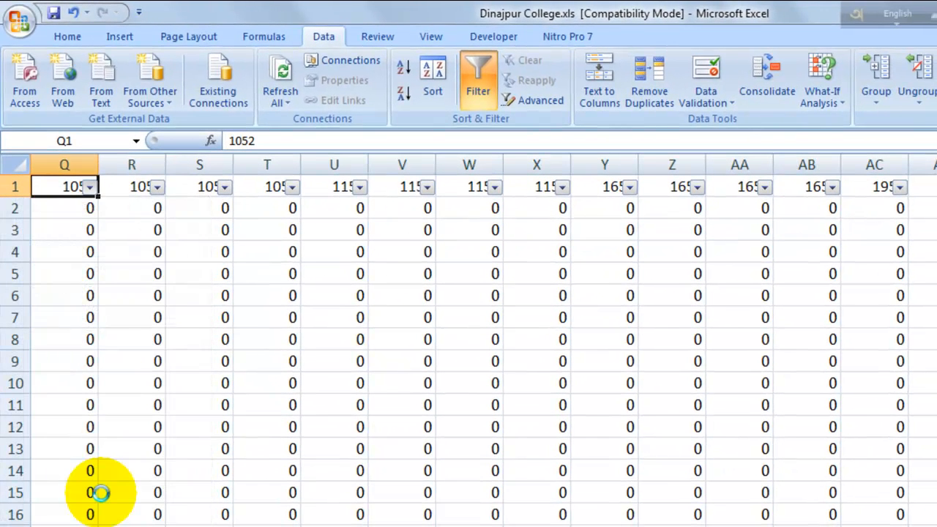
Examine the filtered 1052 counts in column Q down to the total in row 971
{"action": "scroll", "coordinate": [191, 395], "scroll_direction": "down", "scroll_amount": 4}
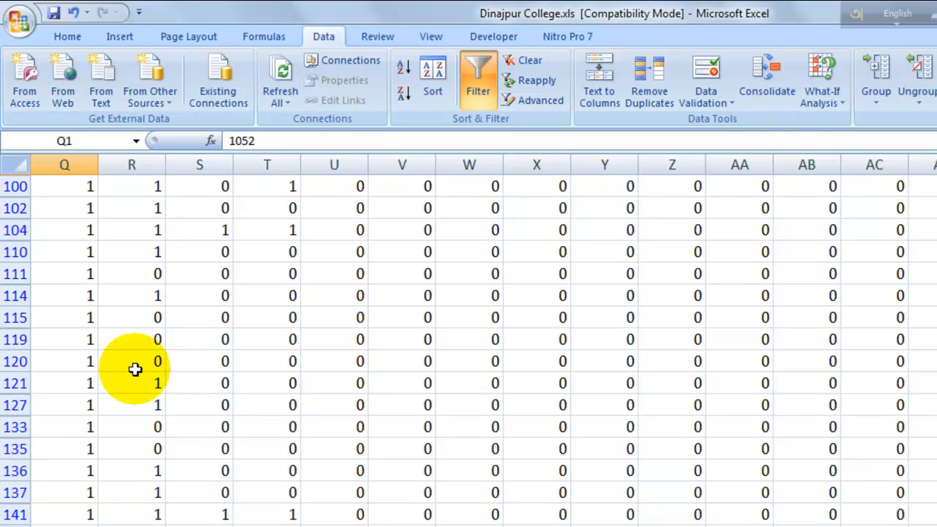
{"action": "scroll", "coordinate": [132, 366], "scroll_direction": "up", "scroll_amount": 4}
{"action": "scroll", "coordinate": [132, 363], "scroll_direction": "down", "scroll_amount": 1}
{"action": "scroll", "coordinate": [128, 348], "scroll_direction": "down", "scroll_amount": 2}
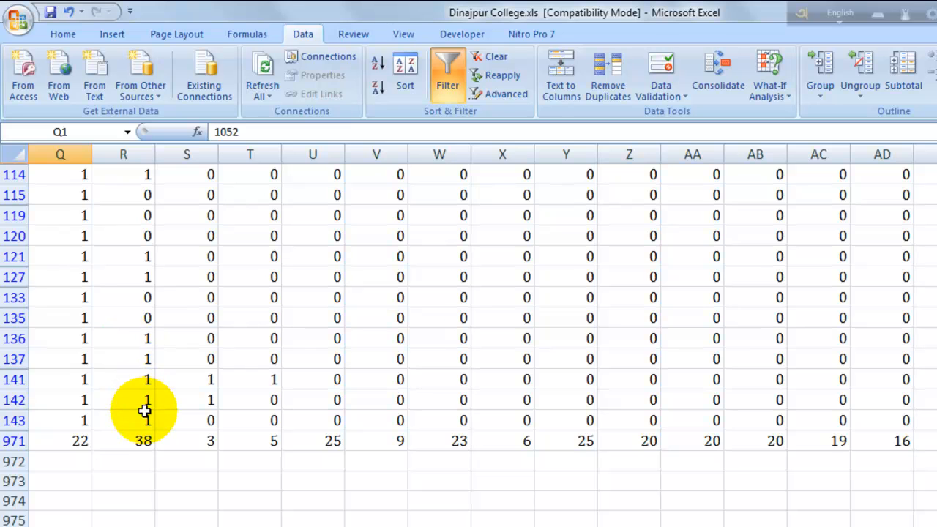
{"action": "scroll", "coordinate": [142, 407], "scroll_direction": "up", "scroll_amount": 3}
{"action": "scroll", "coordinate": [145, 410], "scroll_direction": "down", "scroll_amount": 2}
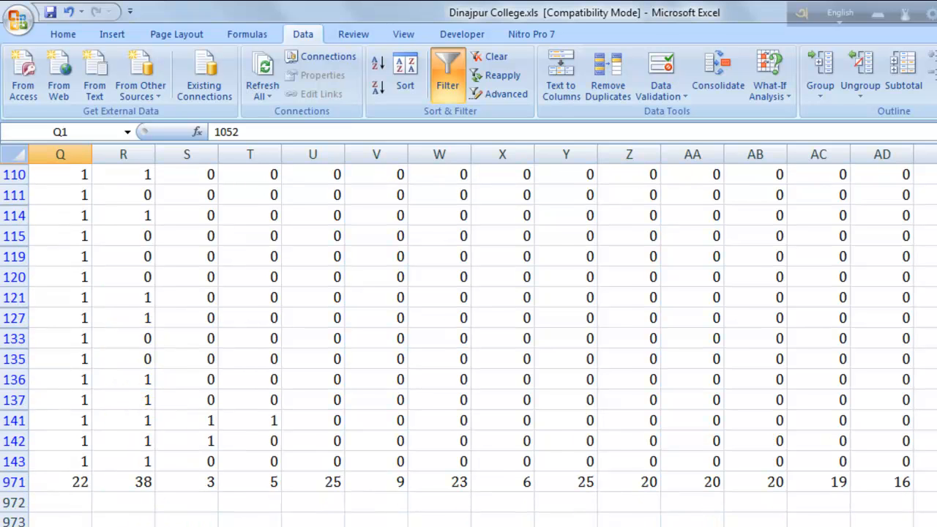
Select the filtered candidates' registration numbers from A91 to A143 to check how many take code 1052
{"action": "scroll", "coordinate": [469, 322], "scroll_direction": "left", "scroll_amount": 6}
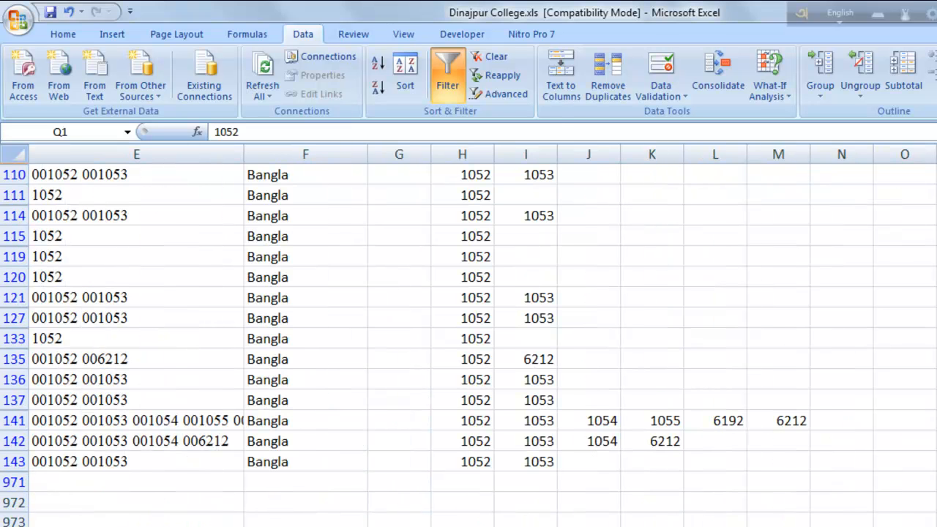
{"action": "scroll", "coordinate": [468, 322], "scroll_direction": "left", "scroll_amount": 4}
{"action": "scroll", "coordinate": [73, 431], "scroll_direction": "up", "scroll_amount": 3}
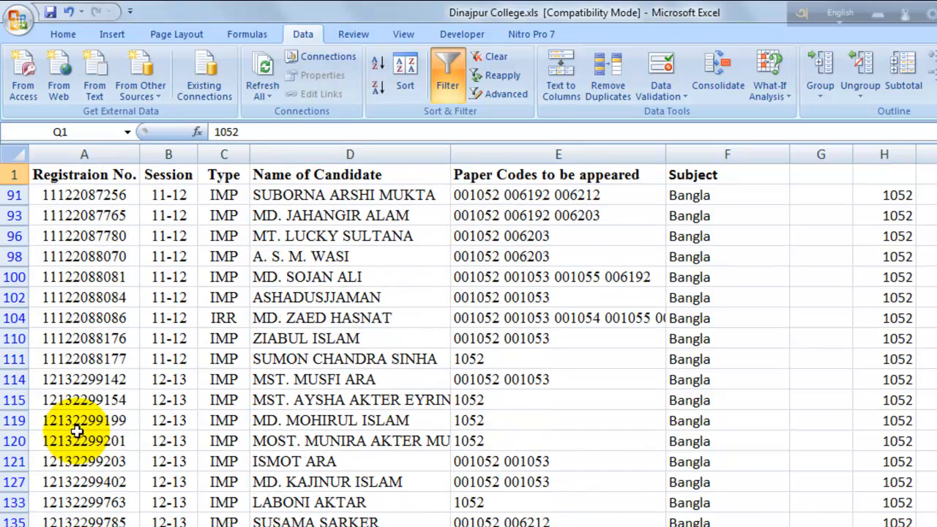
{"action": "left_click_drag", "start_coordinate": [75, 195], "coordinate": [80, 524]}
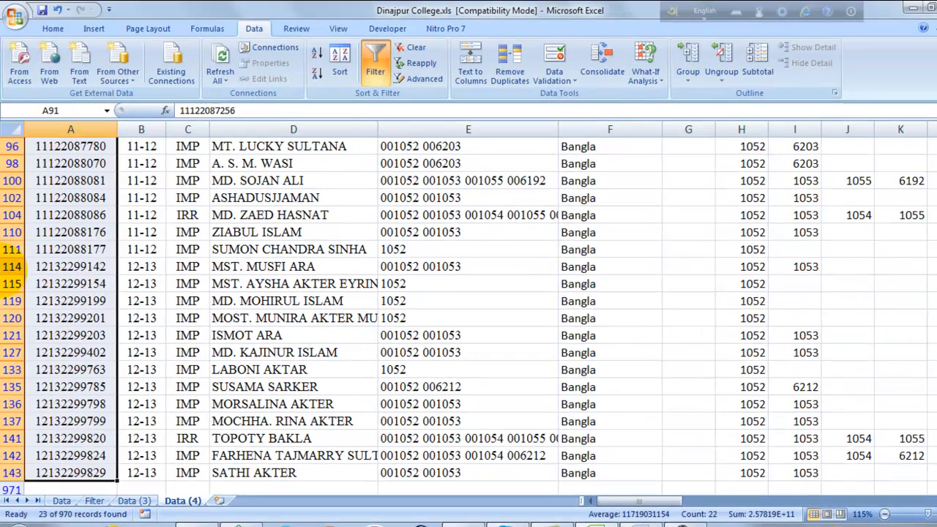
{"action": "scroll", "coordinate": [76, 267], "scroll_direction": "up", "scroll_amount": 1}
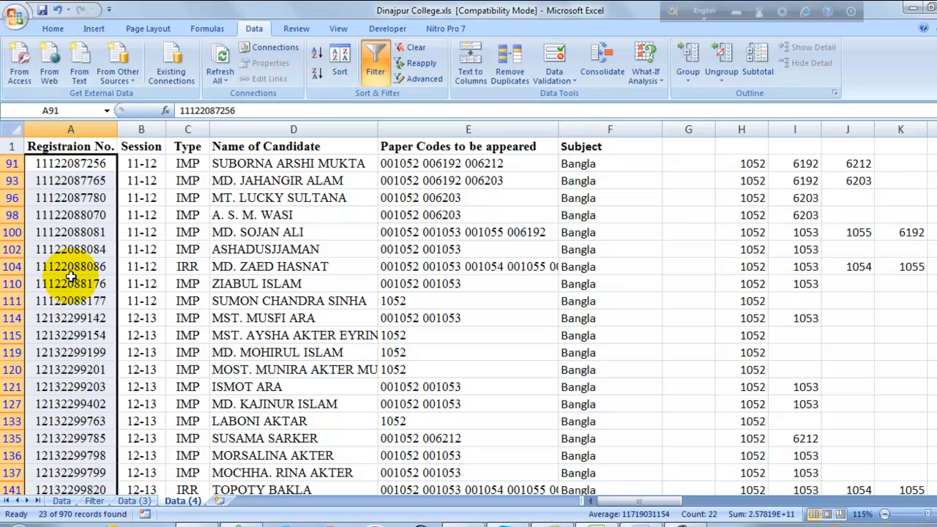
Remove the filter from the code headers, and switch it on and off once more for Q1:BP1
{"action": "left_click_drag", "start_coordinate": [635, 504], "coordinate": [708, 513]}
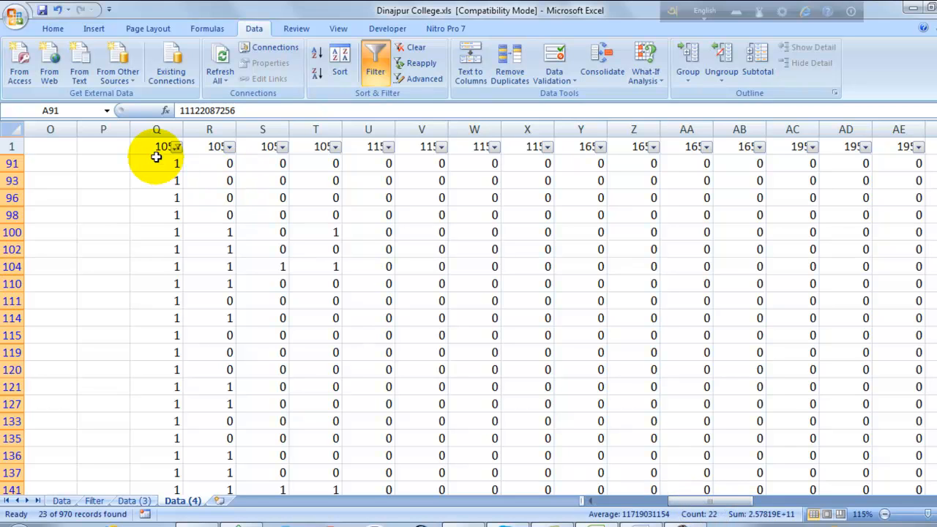
{"action": "left_click", "coordinate": [373, 57]}
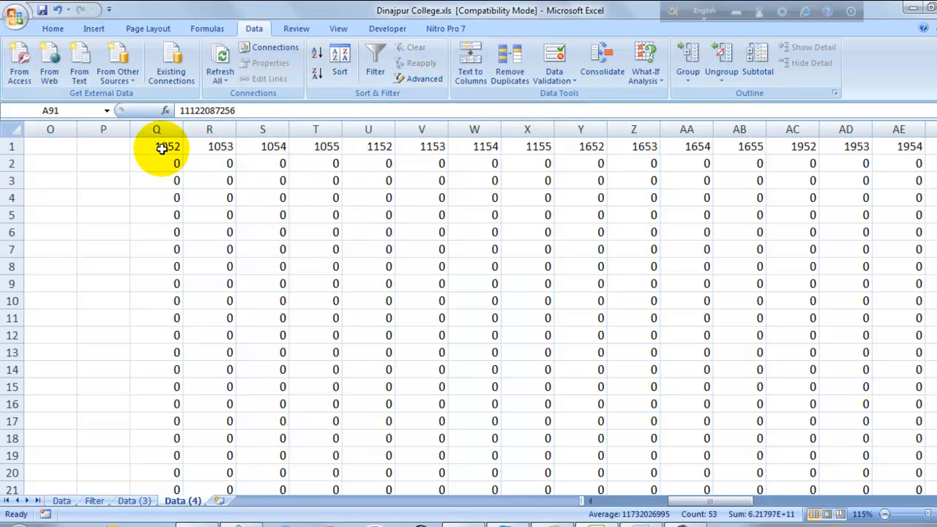
{"action": "left_click_drag", "start_coordinate": [158, 147], "coordinate": [842, 149]}
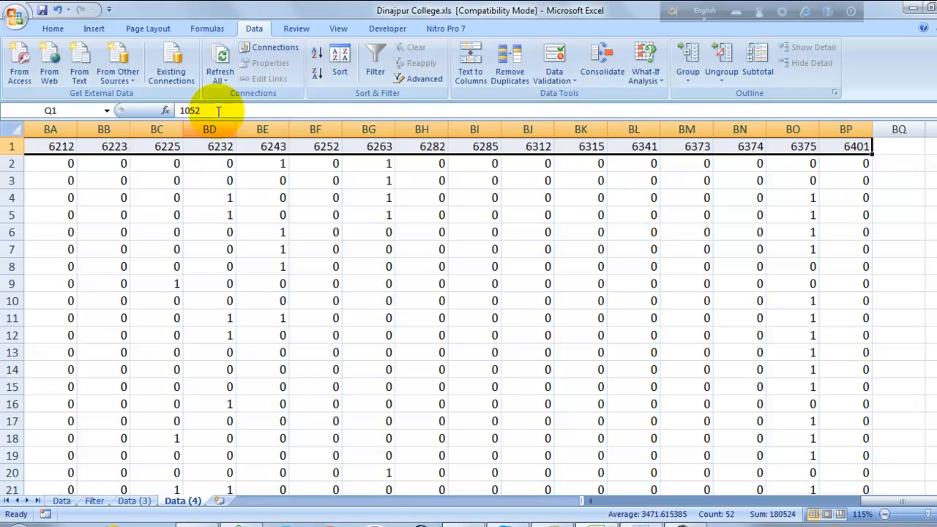
{"action": "left_click", "coordinate": [378, 54]}
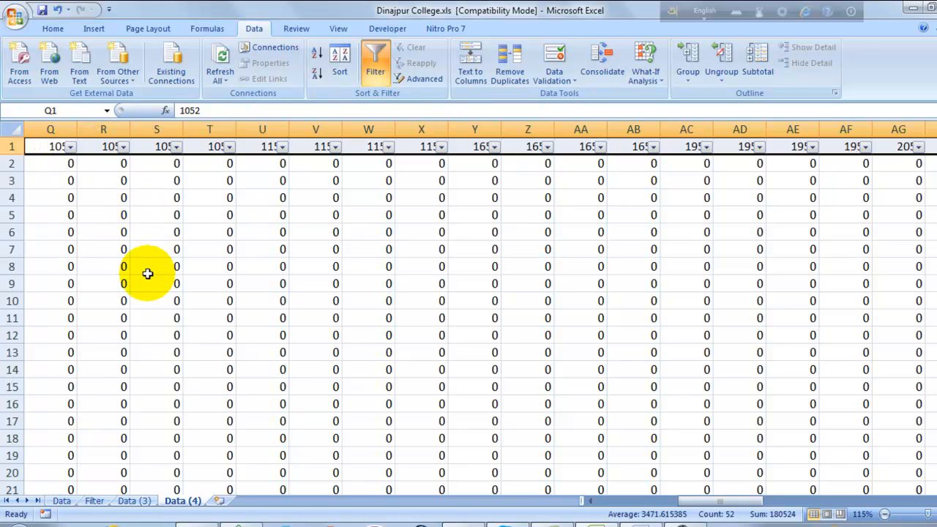
{"action": "left_click", "coordinate": [375, 64]}
Add a grand total of the code totals in row 971 to cell BQ971 with AutoSum
{"action": "scroll", "coordinate": [296, 353], "scroll_direction": "down", "scroll_amount": 7}
{"action": "scroll", "coordinate": [295, 353], "scroll_direction": "down", "scroll_amount": 8}
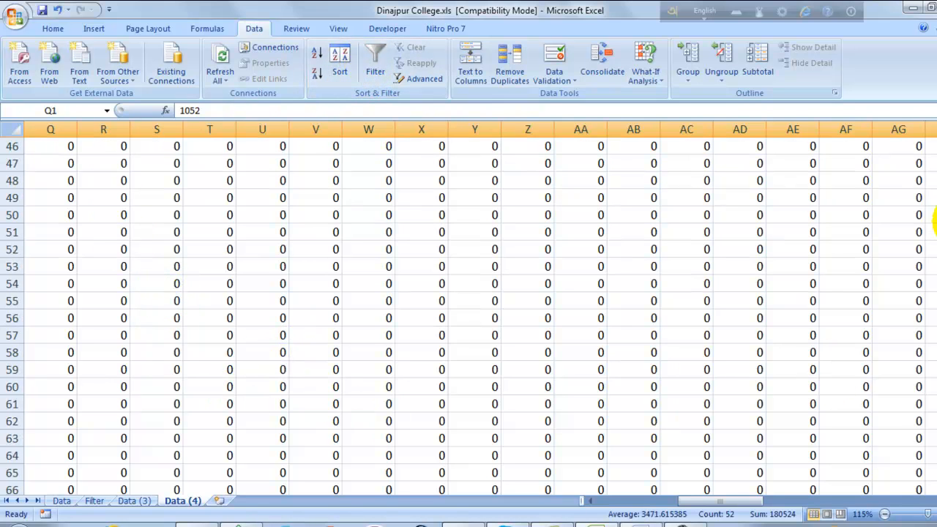
{"action": "left_click_drag", "start_coordinate": [934, 147], "coordinate": [934, 157]}
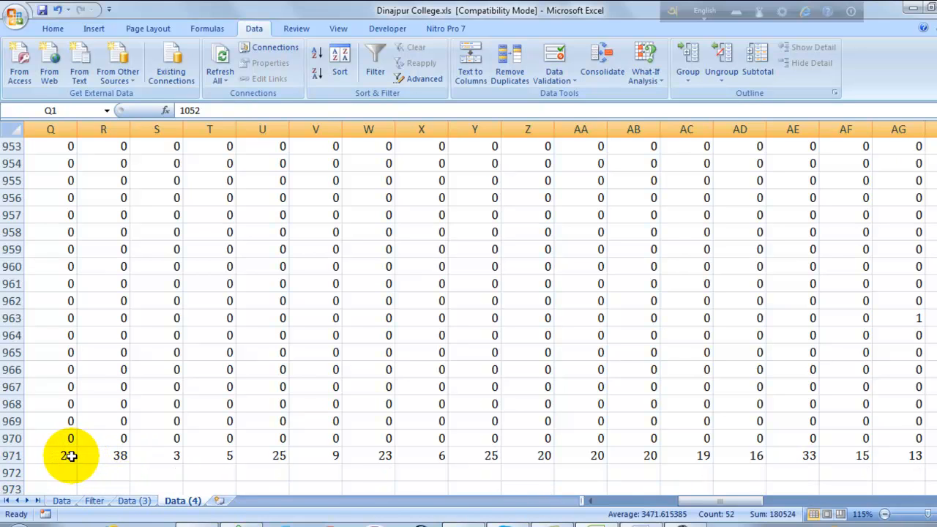
{"action": "left_click_drag", "start_coordinate": [68, 455], "coordinate": [846, 463]}
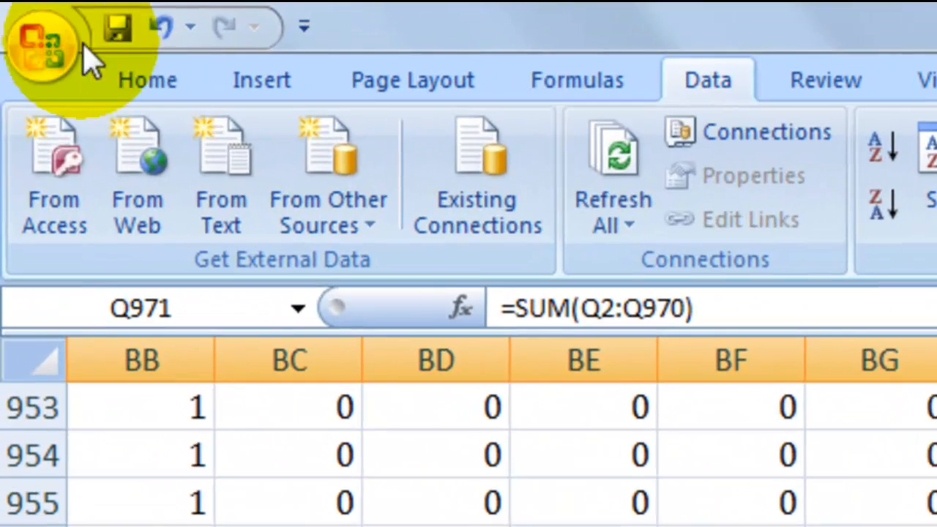
{"action": "left_click", "coordinate": [53, 29]}
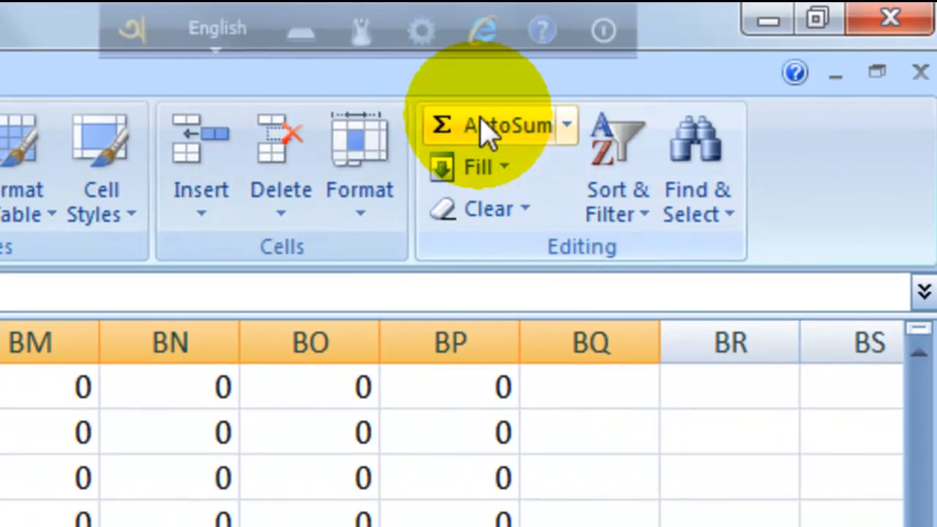
{"action": "left_click", "coordinate": [483, 128]}
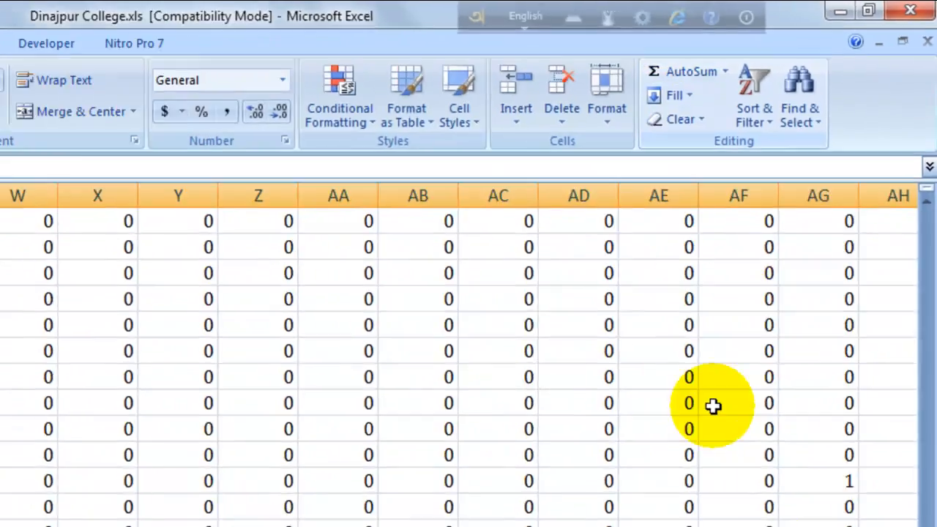
{"action": "left_click_drag", "start_coordinate": [667, 524], "coordinate": [886, 522]}
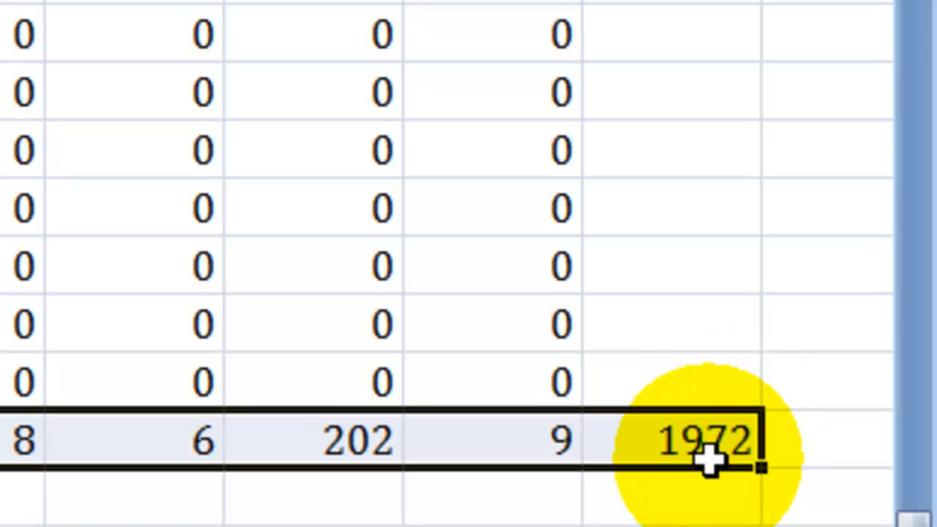
Delete the grand total from cell BQ971
{"action": "left_click", "coordinate": [720, 435]}
{"action": "key", "text": "Delete"}
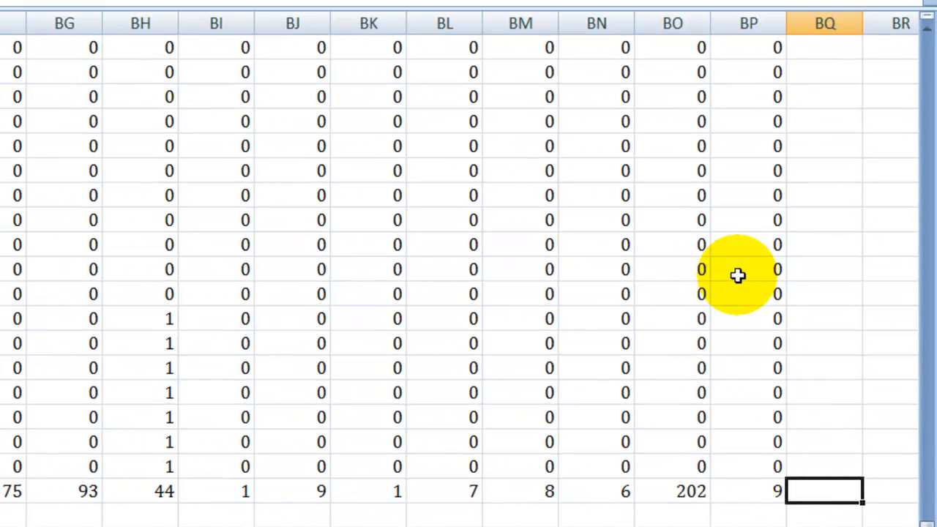
{"action": "scroll", "coordinate": [738, 275], "scroll_direction": "up", "scroll_amount": 3}
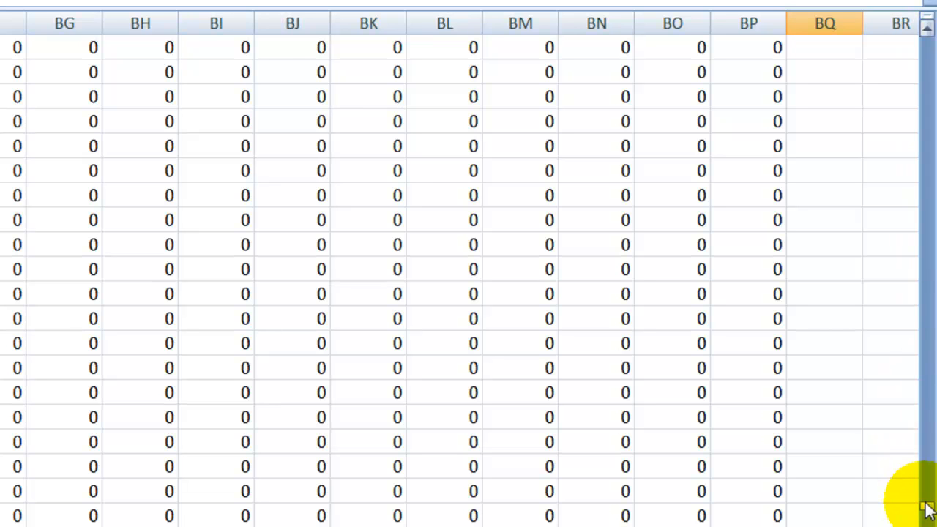
Add a total of the first candidate's code counts in Q2:BP2 to cell BQ2 with AutoSum
{"action": "left_click_drag", "start_coordinate": [928, 498], "coordinate": [921, 23]}
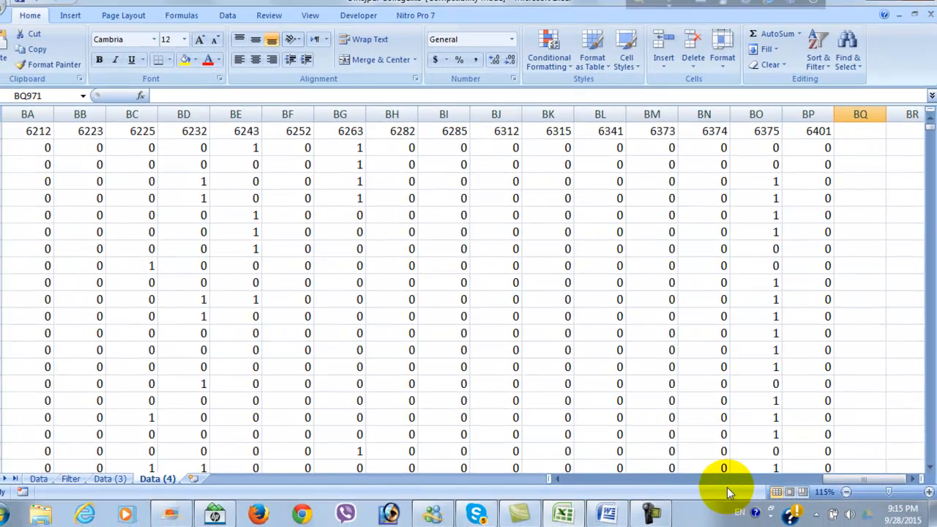
{"action": "left_click_drag", "start_coordinate": [839, 479], "coordinate": [615, 483]}
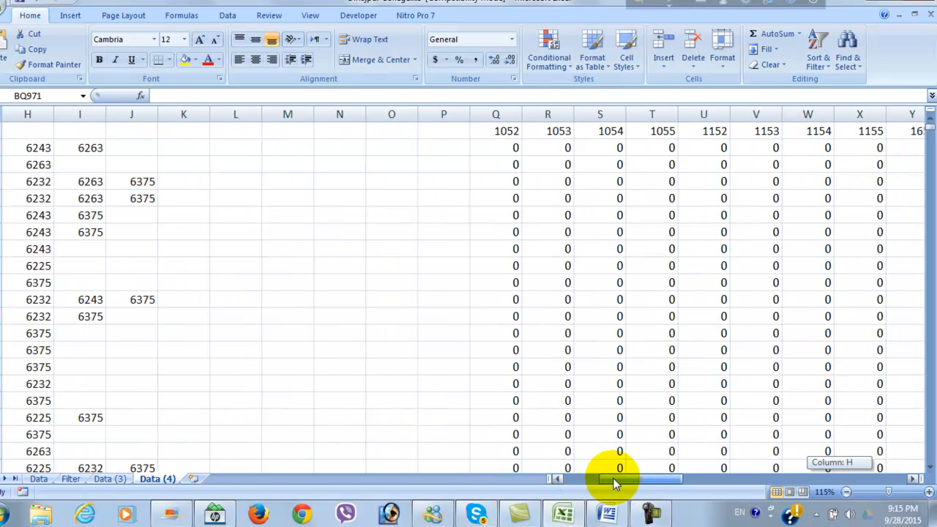
{"action": "left_click_drag", "start_coordinate": [508, 146], "coordinate": [812, 155]}
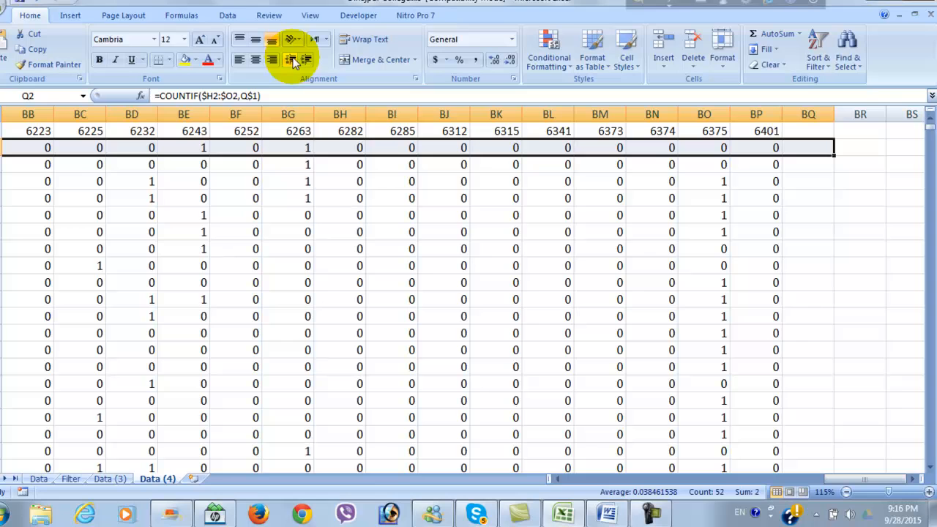
{"action": "left_click", "coordinate": [775, 29]}
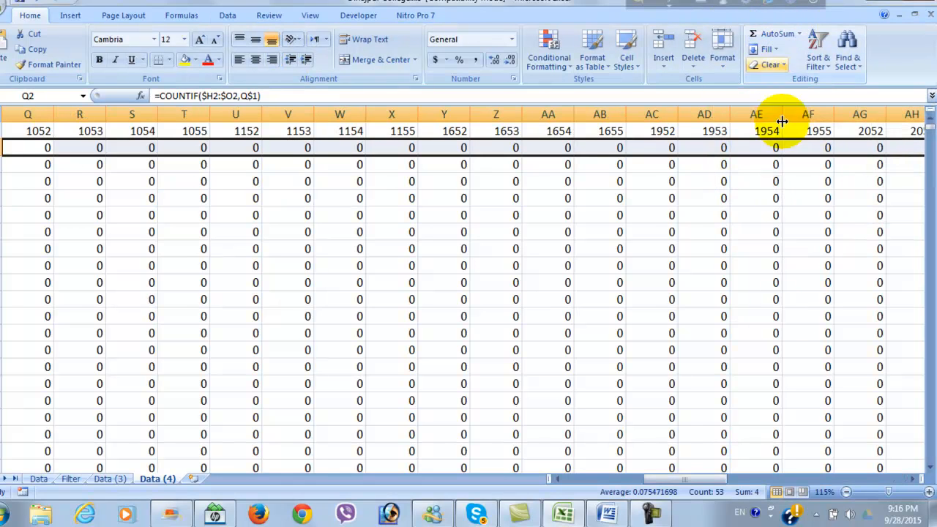
Enter the header "Total" in cell BQ1, beside the last code header 6401
{"action": "left_click_drag", "start_coordinate": [701, 479], "coordinate": [899, 475]}
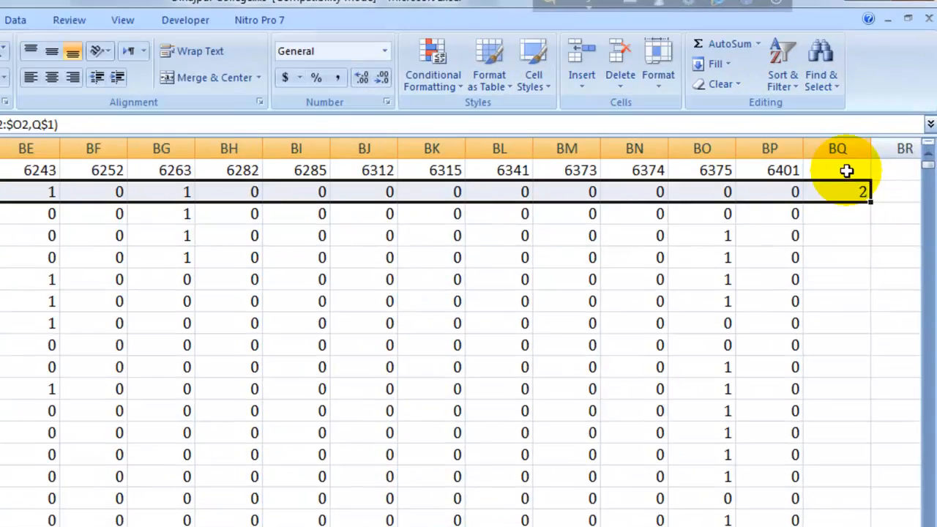
{"action": "left_click", "coordinate": [868, 131]}
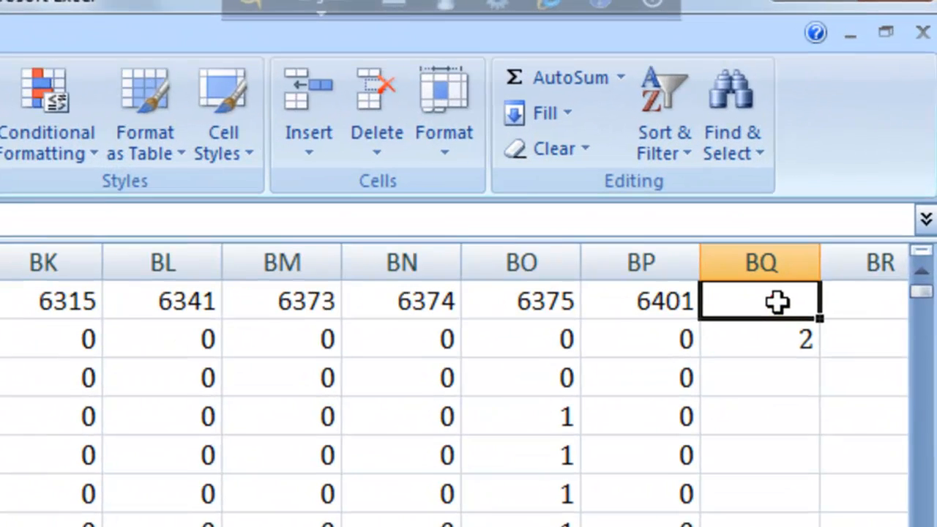
{"action": "type", "text": "T"}
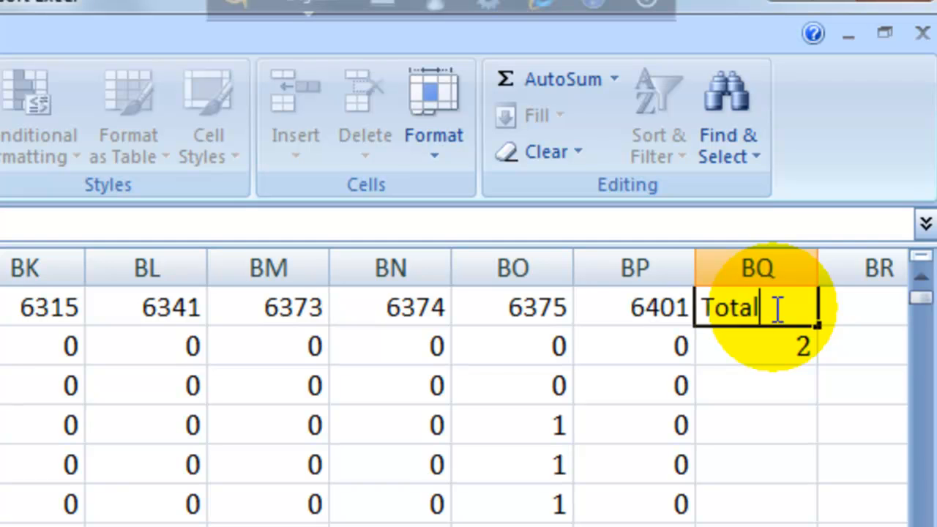
{"action": "type", "text": "otal"}
{"action": "left_click", "coordinate": [769, 432]}
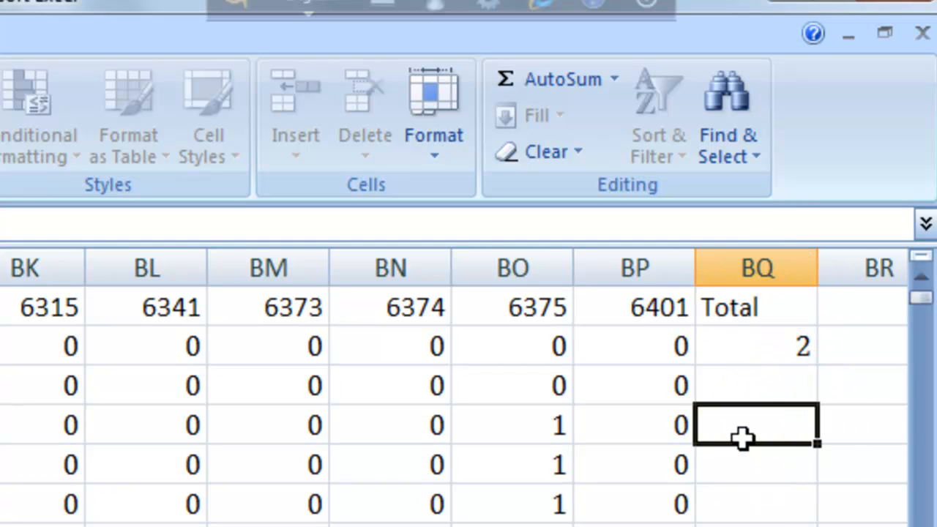
Fill the row total formula from BQ2 down to BQ970, stopping above the code totals row
{"action": "left_click", "coordinate": [765, 357]}
{"action": "left_click_drag", "start_coordinate": [818, 366], "coordinate": [865, 462]}
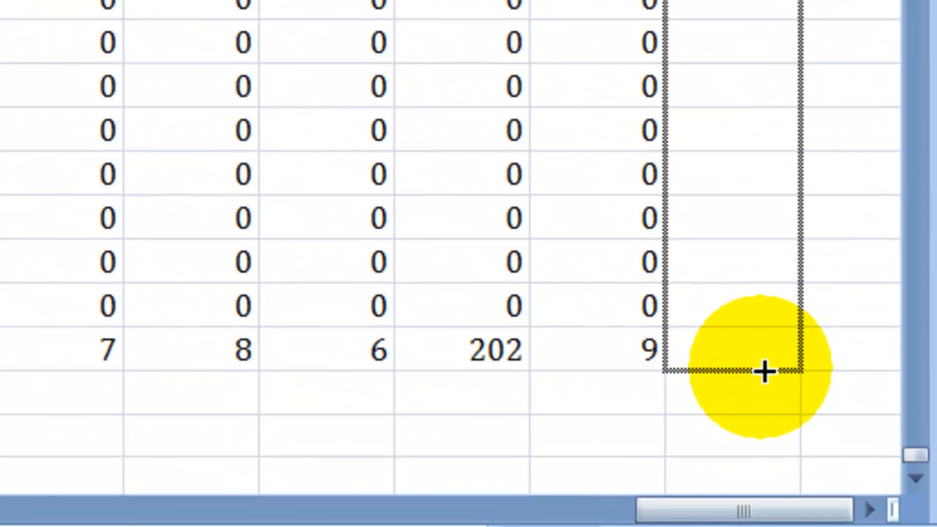
{"action": "left_click_drag", "start_coordinate": [764, 372], "coordinate": [767, 334]}
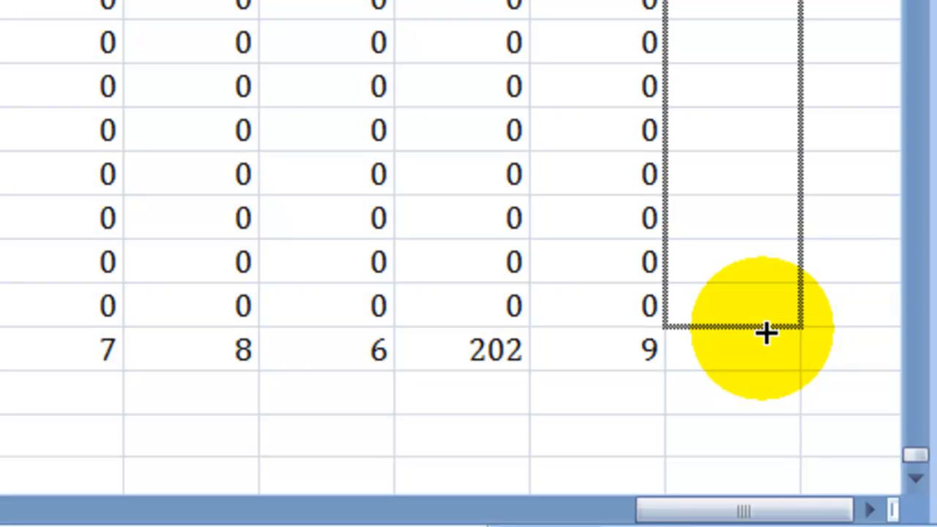
{"action": "left_click_drag", "start_coordinate": [764, 334], "coordinate": [764, 331]}
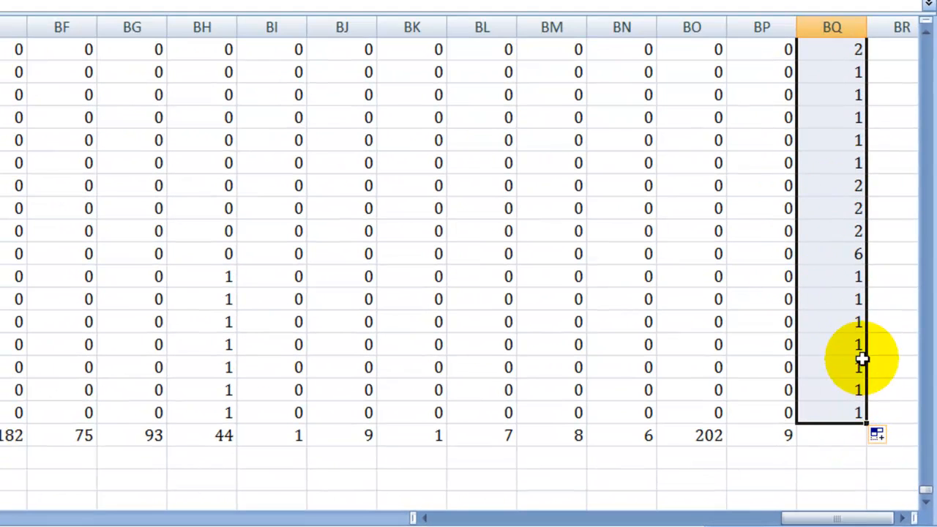
Sum the candidates' totals in BQ2:BQ970 into cell BQ971 with AutoSum
{"action": "scroll", "coordinate": [847, 296], "scroll_direction": "up", "scroll_amount": 5}
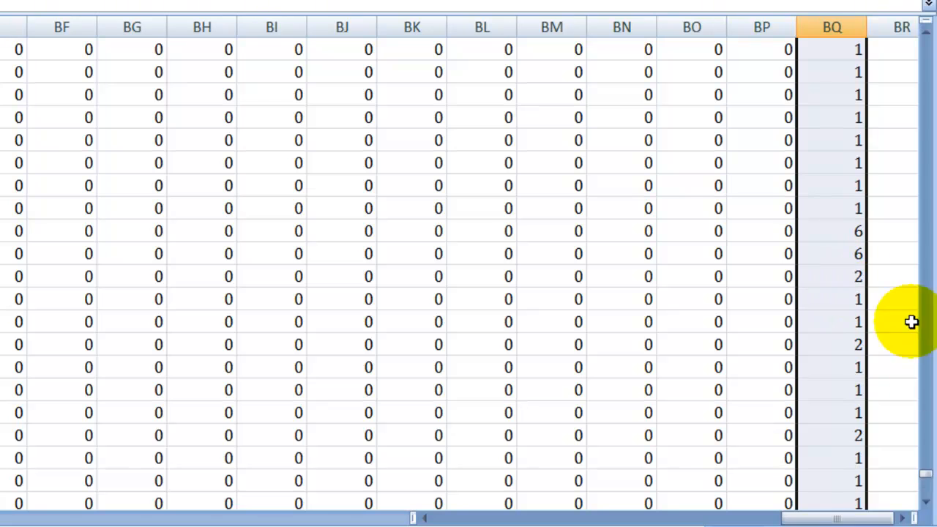
{"action": "left_click_drag", "start_coordinate": [926, 476], "coordinate": [925, 29]}
{"action": "left_click", "coordinate": [840, 103]}
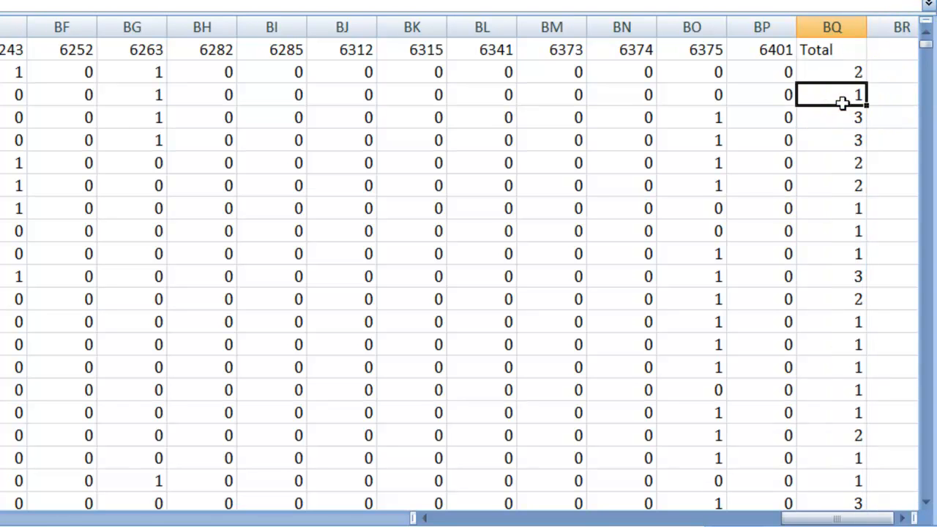
{"action": "left_click_drag", "start_coordinate": [841, 76], "coordinate": [858, 179]}
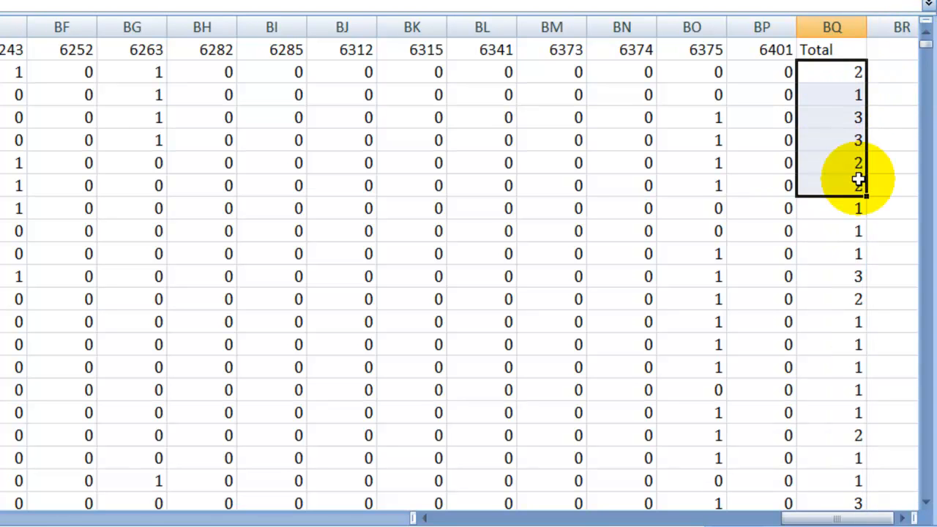
{"action": "key", "text": "ctrl+shift+Down"}
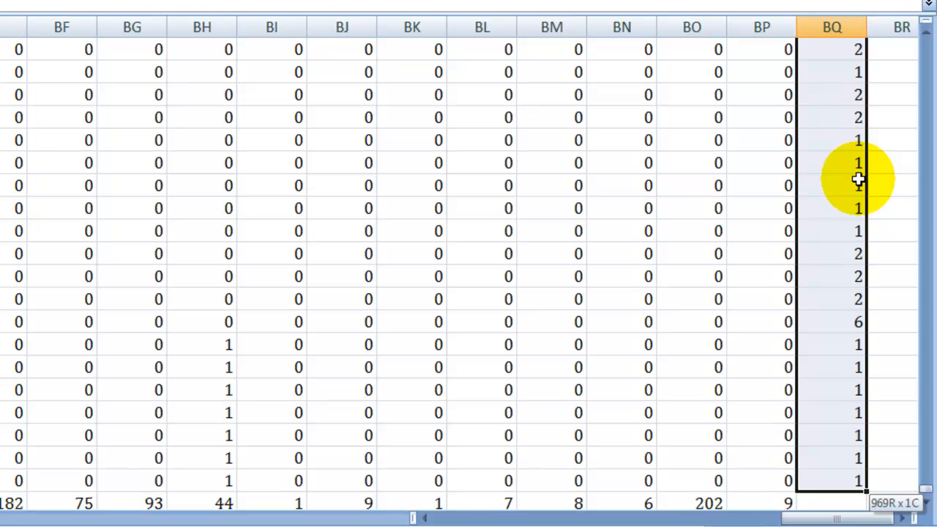
{"action": "key", "text": "shift+Down"}
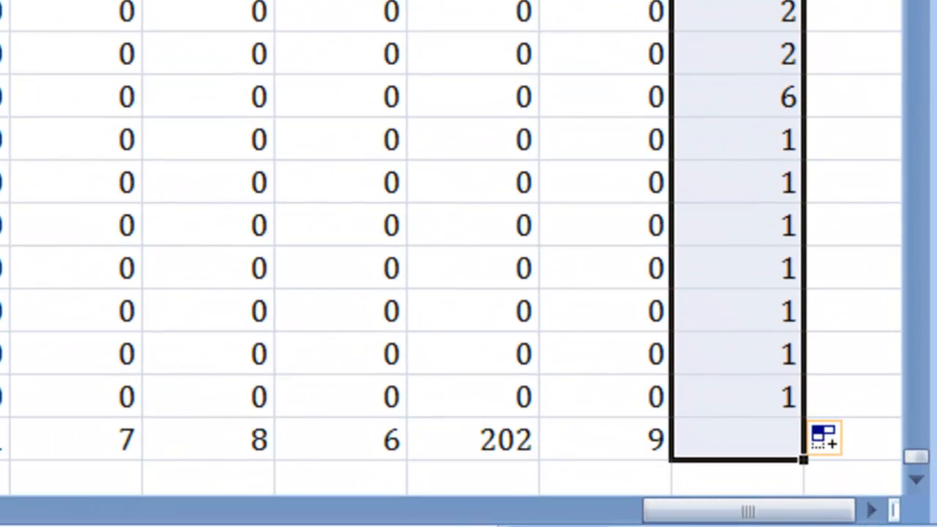
{"action": "key", "text": "alt+="}
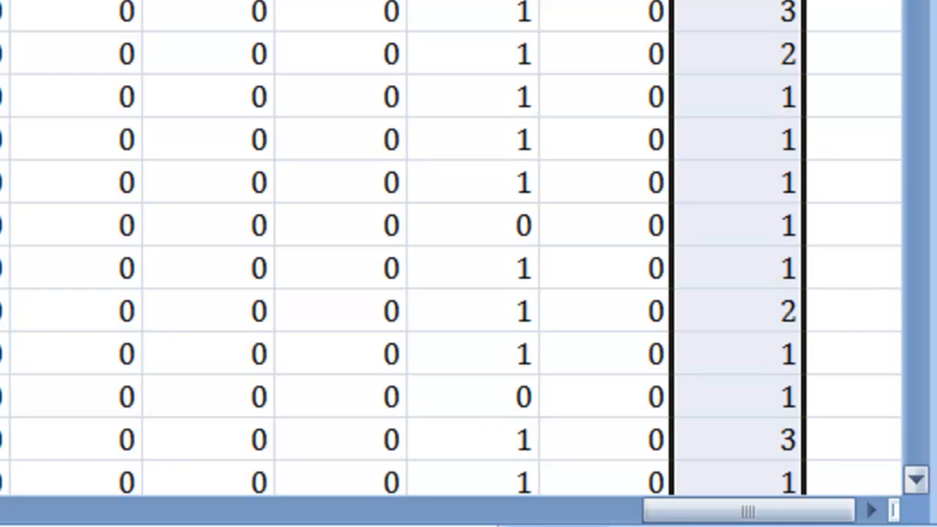
{"action": "left_click_drag", "start_coordinate": [915, 67], "coordinate": [915, 457]}
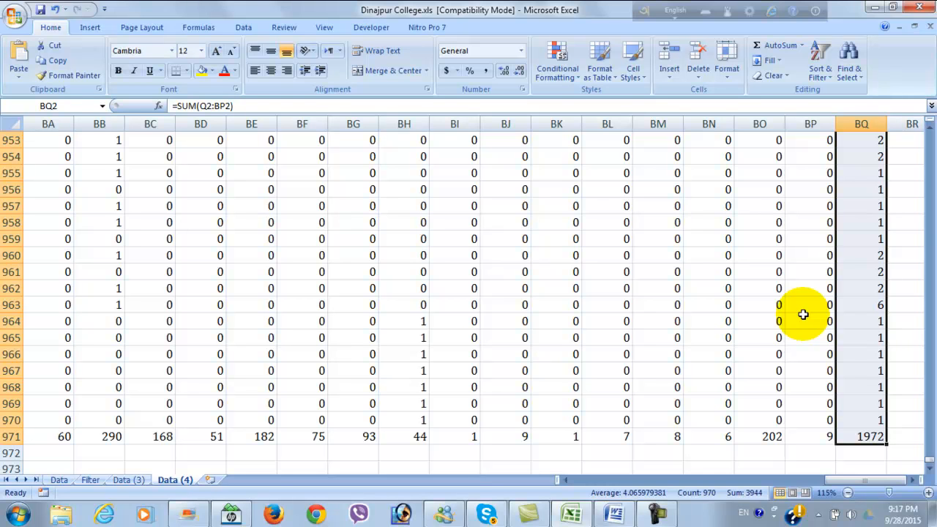
Review the first code columns from the totals in row 971 back up toward the first candidates
{"action": "mouse_move", "coordinate": [672, 479]}
{"action": "left_mouse_down"}
{"action": "mouse_move", "coordinate": [623, 481]}
{"action": "mouse_move", "coordinate": [659, 476]}
{"action": "mouse_move", "coordinate": [664, 492]}
{"action": "left_mouse_up"}
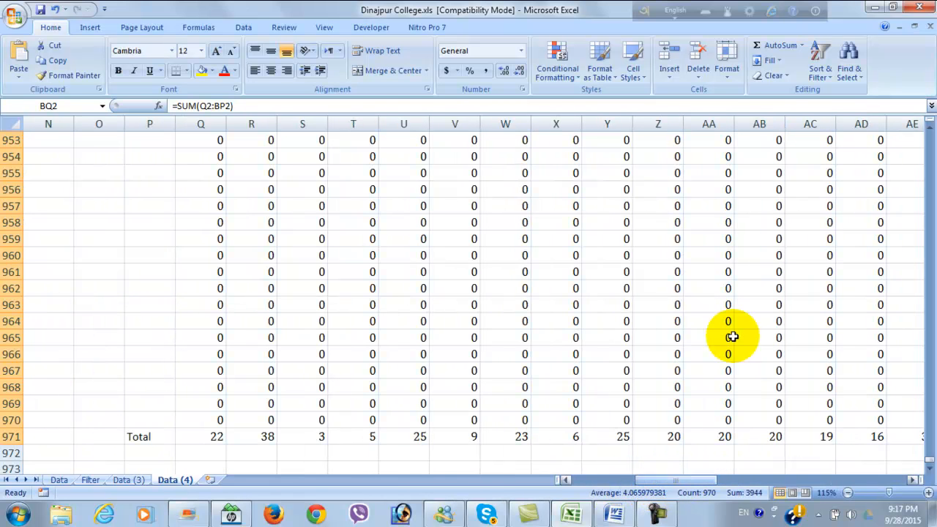
{"action": "scroll", "coordinate": [719, 263], "scroll_direction": "up", "scroll_amount": 15}
{"action": "scroll", "coordinate": [720, 264], "scroll_direction": "up", "scroll_amount": 8}
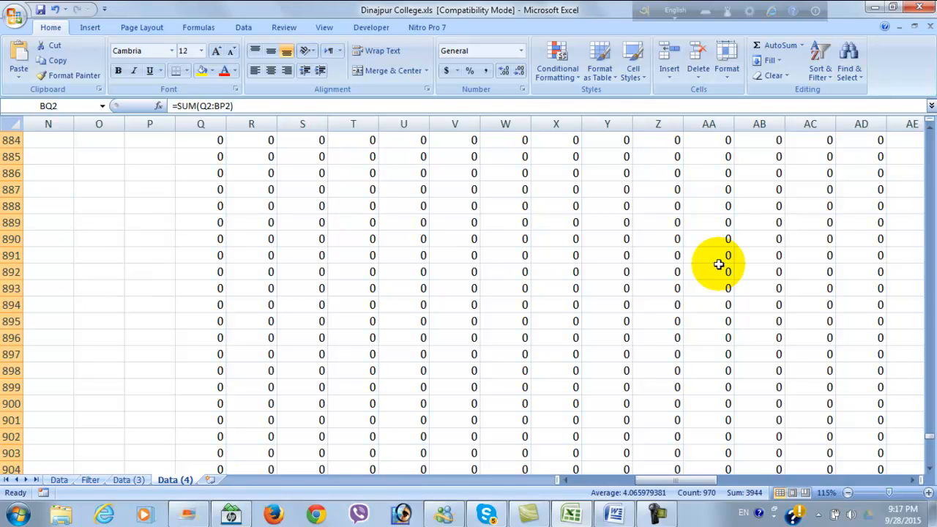